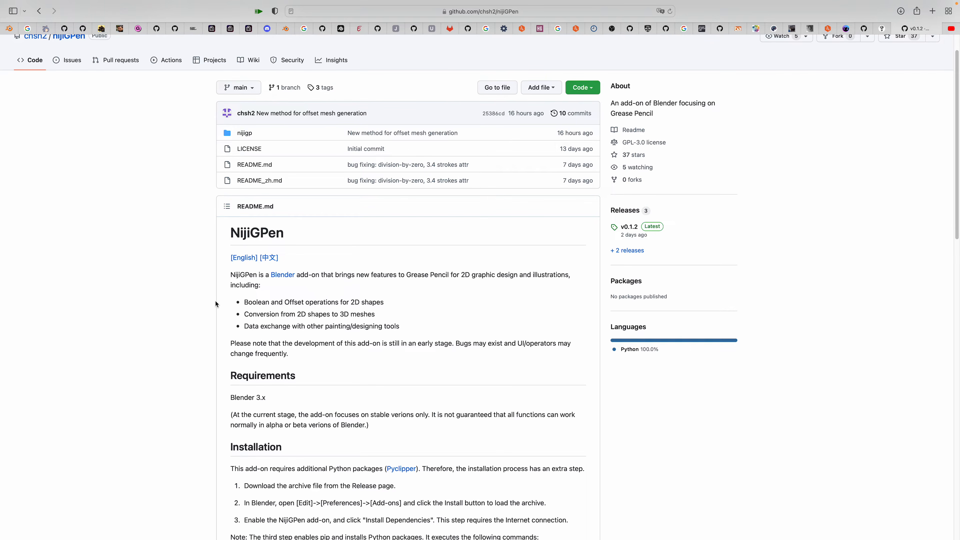
Read the NijiGPen README's feature list, Blender version requirement and the start of its installation instructions.
{"action": "scroll", "coordinate": [221, 288], "scroll_direction": "down", "scroll_amount": 3}
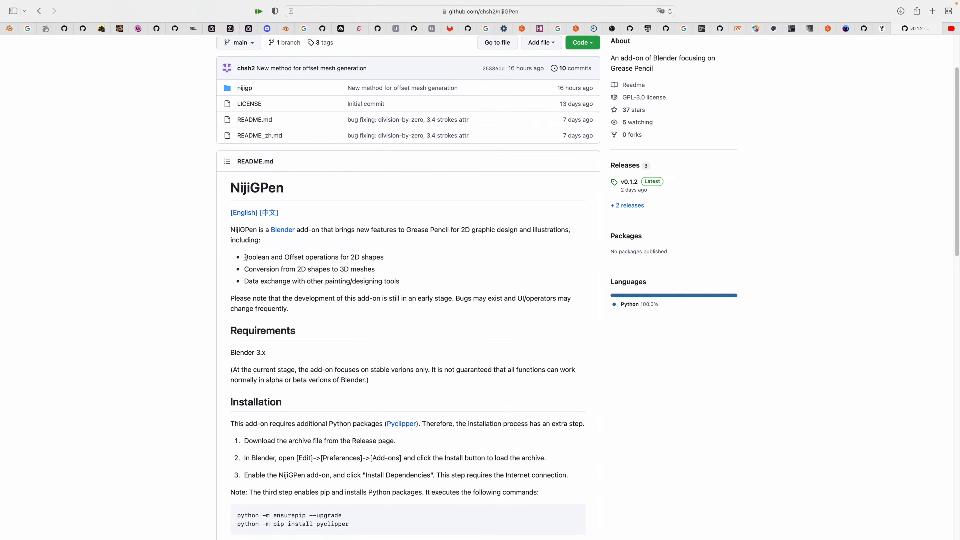
{"action": "left_click_drag", "start_coordinate": [250, 259], "coordinate": [368, 269]}
{"action": "scroll", "coordinate": [343, 273], "scroll_direction": "down", "scroll_amount": 1}
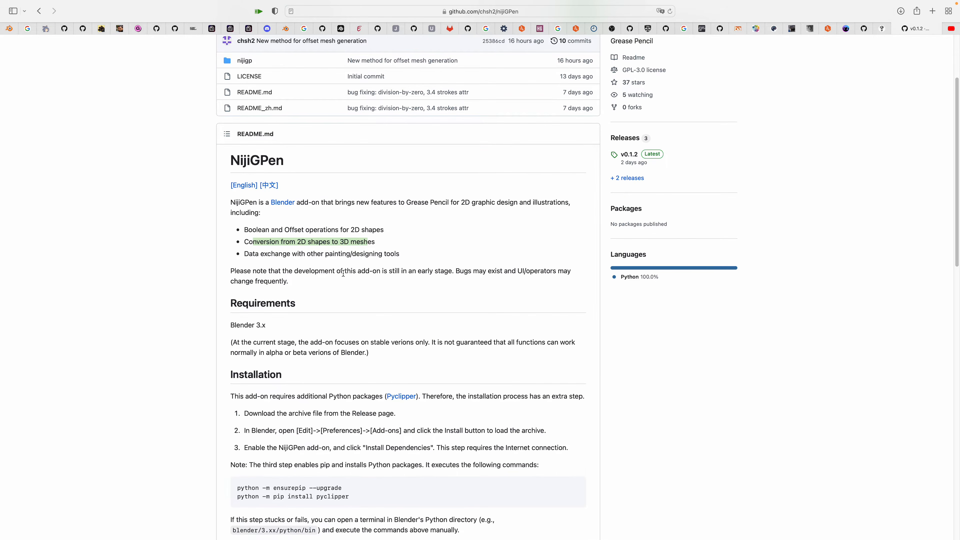
{"action": "left_click_drag", "start_coordinate": [250, 255], "coordinate": [281, 254]}
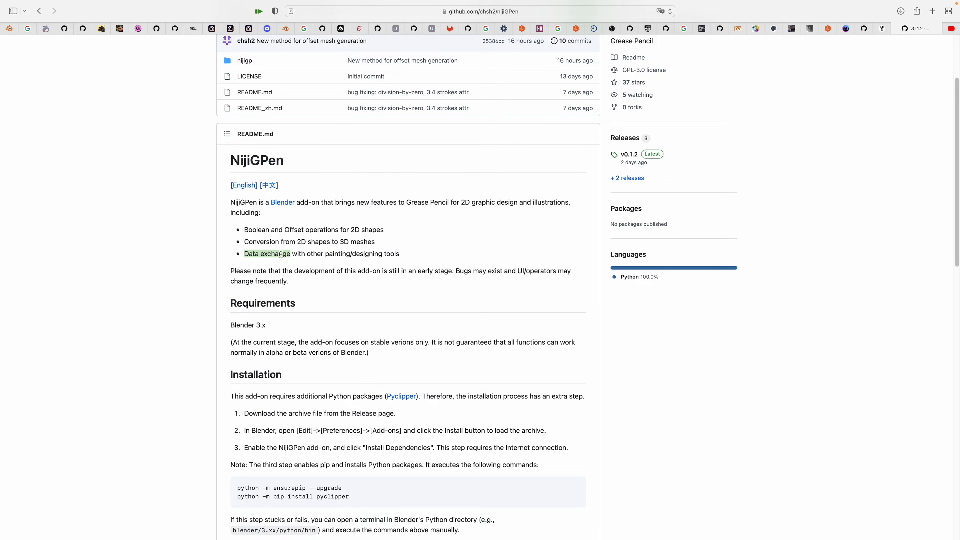
{"action": "scroll", "coordinate": [275, 269], "scroll_direction": "down", "scroll_amount": 3}
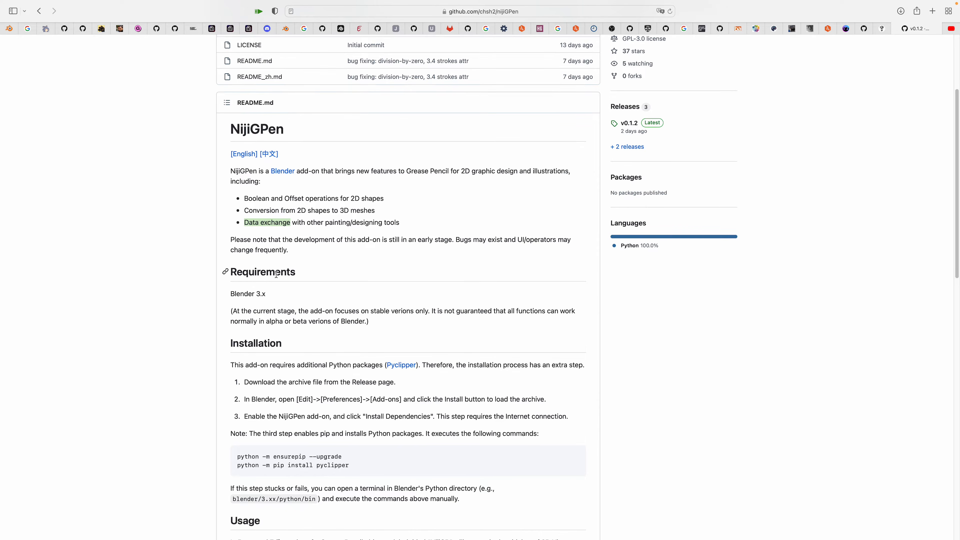
{"action": "scroll", "coordinate": [280, 279], "scroll_direction": "down", "scroll_amount": 2}
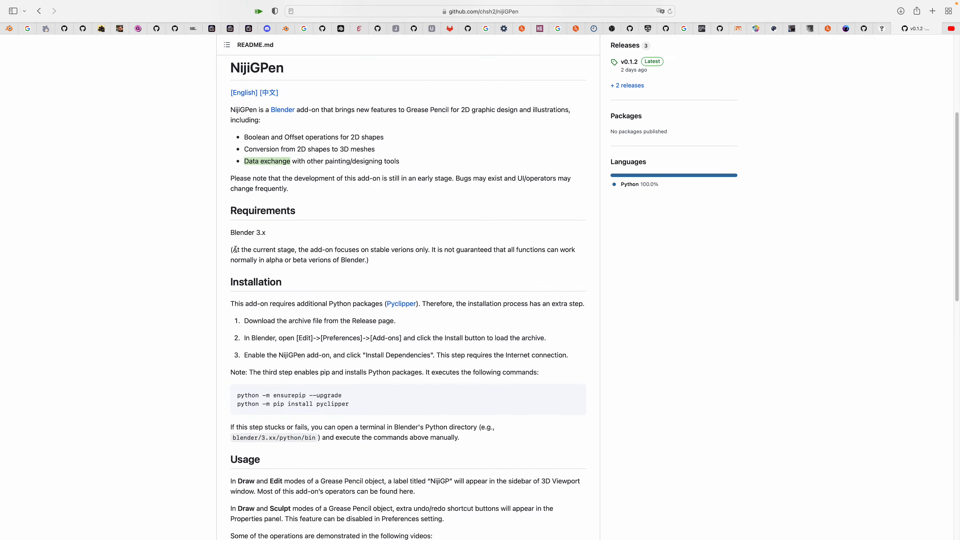
{"action": "left_click_drag", "start_coordinate": [231, 233], "coordinate": [270, 231]}
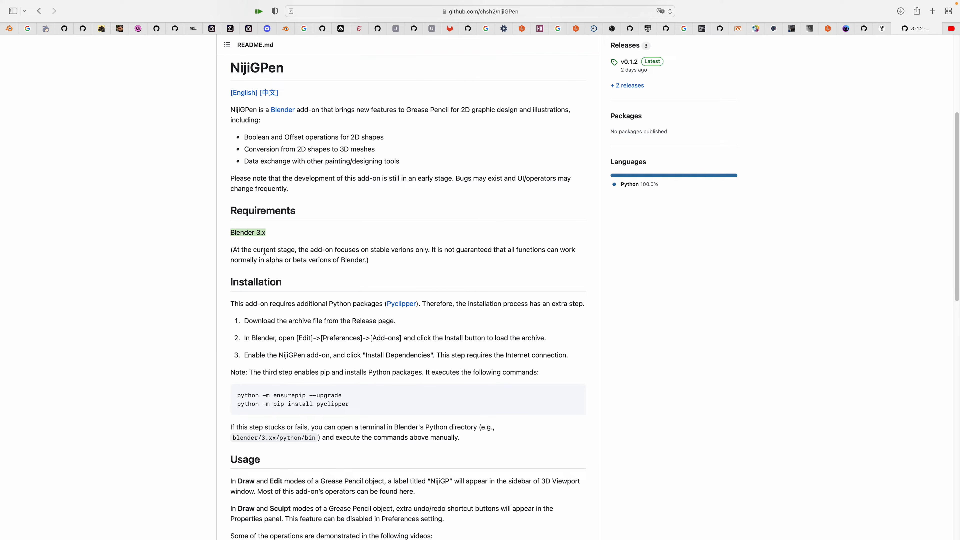
{"action": "scroll", "coordinate": [268, 245], "scroll_direction": "down", "scroll_amount": 1}
{"action": "scroll", "coordinate": [278, 276], "scroll_direction": "down", "scroll_amount": 1}
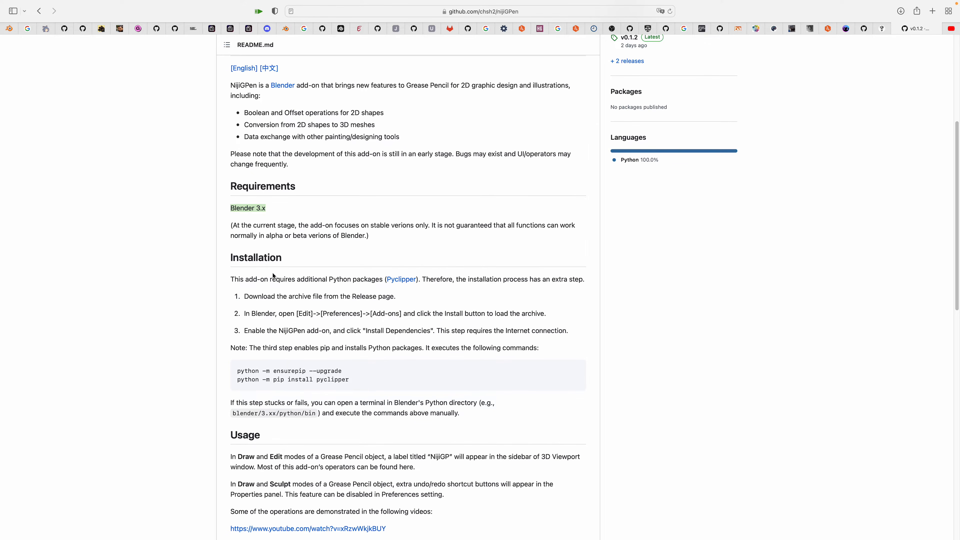
{"action": "scroll", "coordinate": [361, 263], "scroll_direction": "down", "scroll_amount": 1}
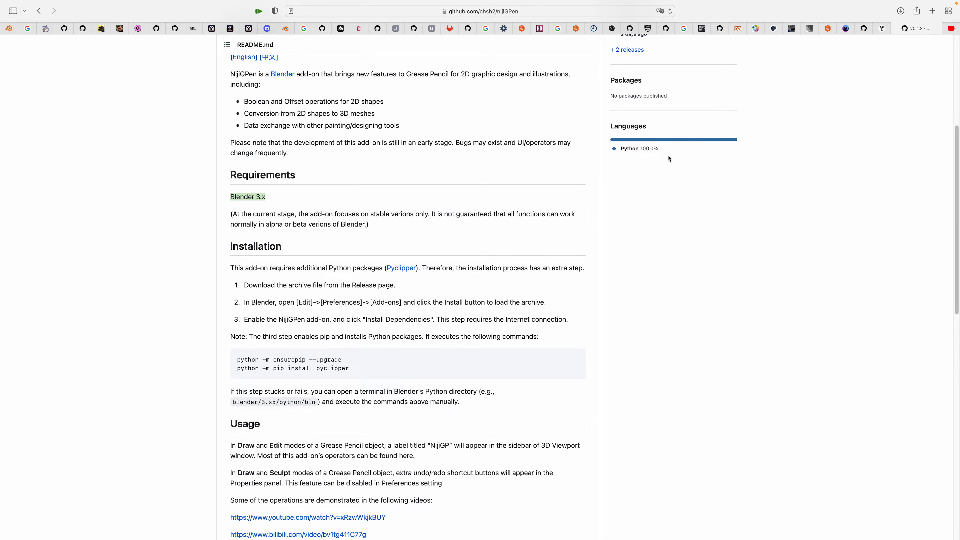
Check the browser's downloads for the nijigp archive and locate the v0.1.2 release on the repository page.
{"action": "left_click", "coordinate": [901, 12]}
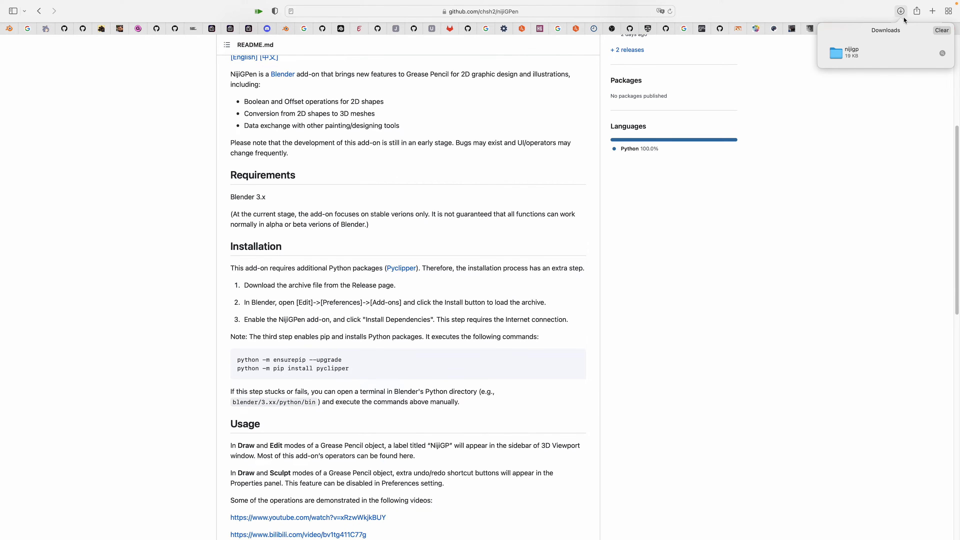
{"action": "left_click", "coordinate": [843, 177]}
{"action": "scroll", "coordinate": [809, 178], "scroll_direction": "up", "scroll_amount": 5}
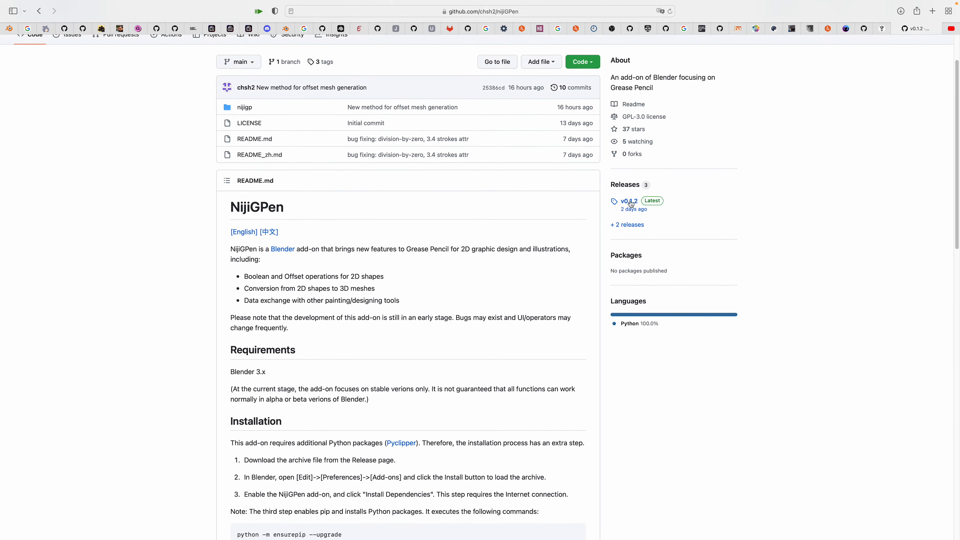
{"action": "scroll", "coordinate": [658, 244], "scroll_direction": "down", "scroll_amount": 5}
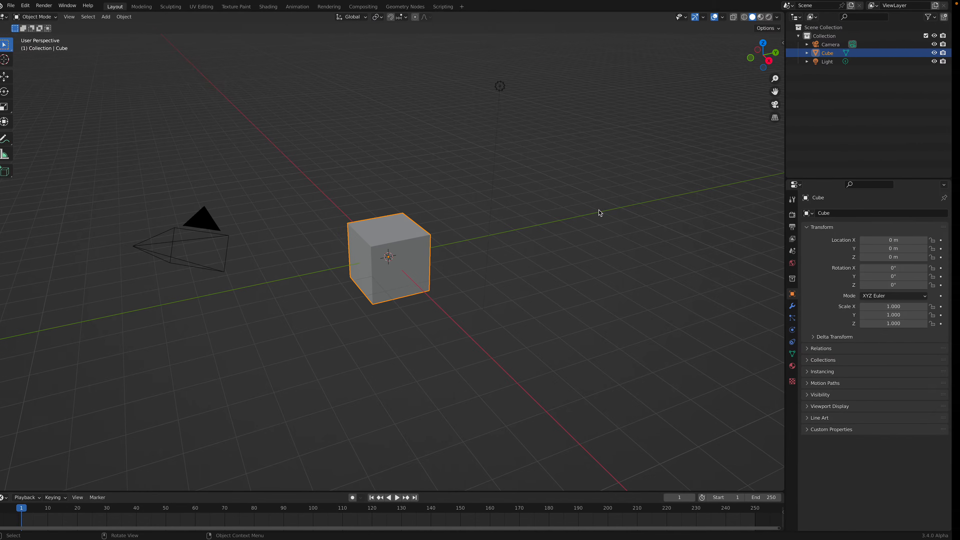
Switch to Blender and open the add-on preferences in an enlarged window to review the NijiGPen entry and its dependency installation option.
{"action": "left_click", "coordinate": [34, 7]}
{"action": "left_click", "coordinate": [99, 127]}
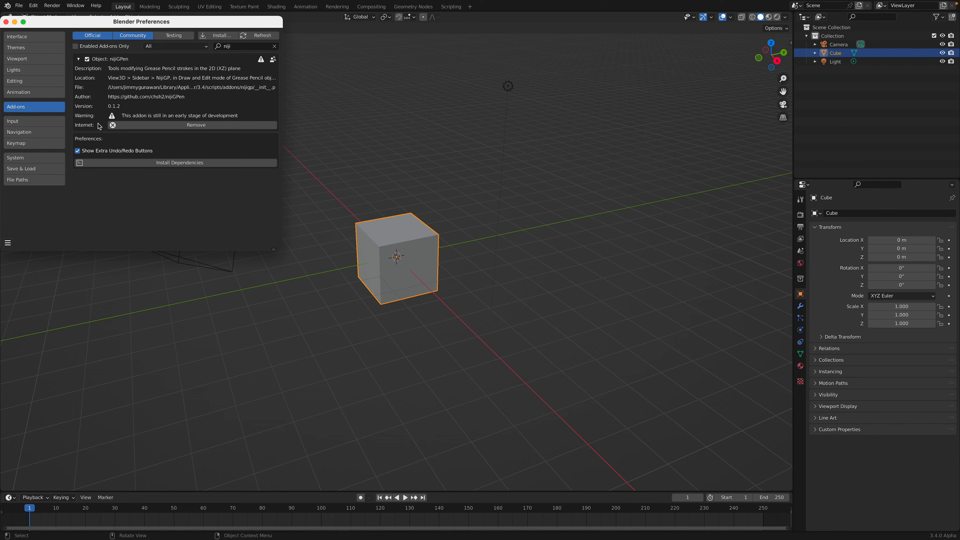
{"action": "left_click", "coordinate": [217, 35]}
{"action": "left_click", "coordinate": [371, 258]}
{"action": "left_click_drag", "start_coordinate": [282, 248], "coordinate": [319, 315]}
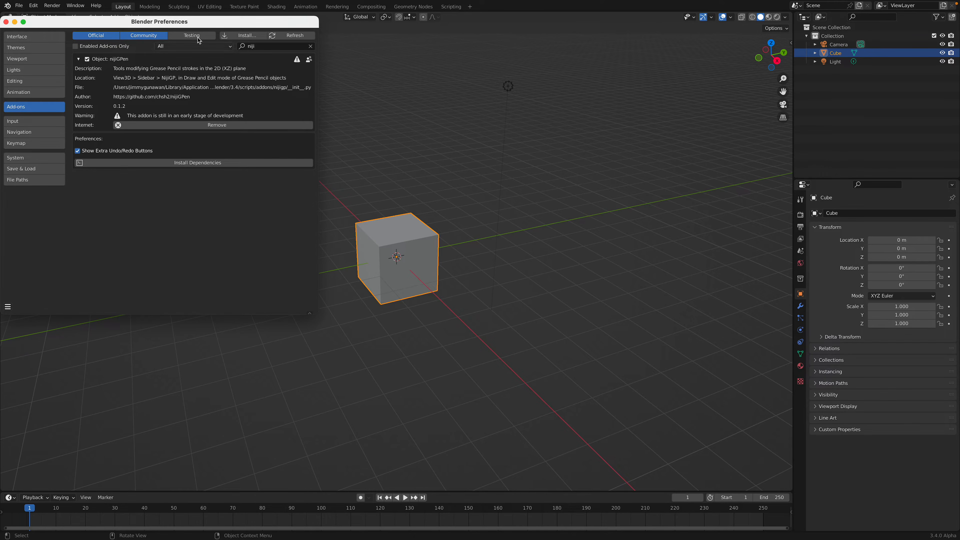
{"action": "left_click_drag", "start_coordinate": [201, 27], "coordinate": [245, 58]}
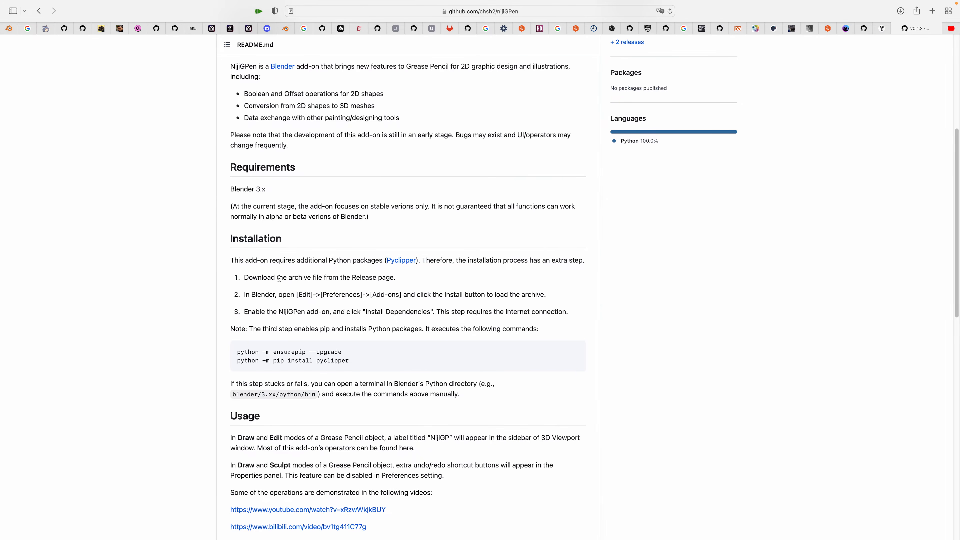
Switch to the browser and read the README's pyclipper install commands, usage notes and list of functions.
{"action": "double_click", "coordinate": [321, 362]}
{"action": "scroll", "coordinate": [320, 358], "scroll_direction": "down", "scroll_amount": 3}
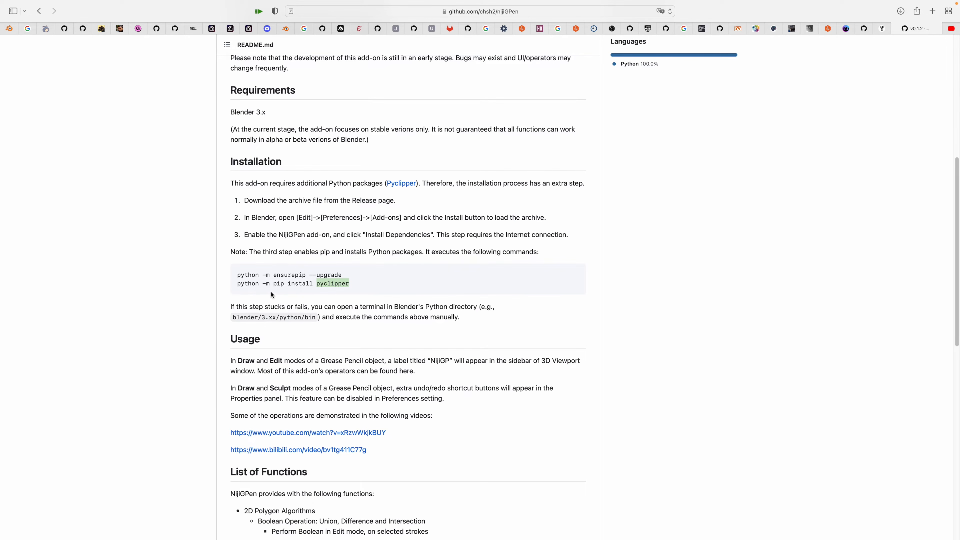
{"action": "scroll", "coordinate": [390, 331], "scroll_direction": "down", "scroll_amount": 3}
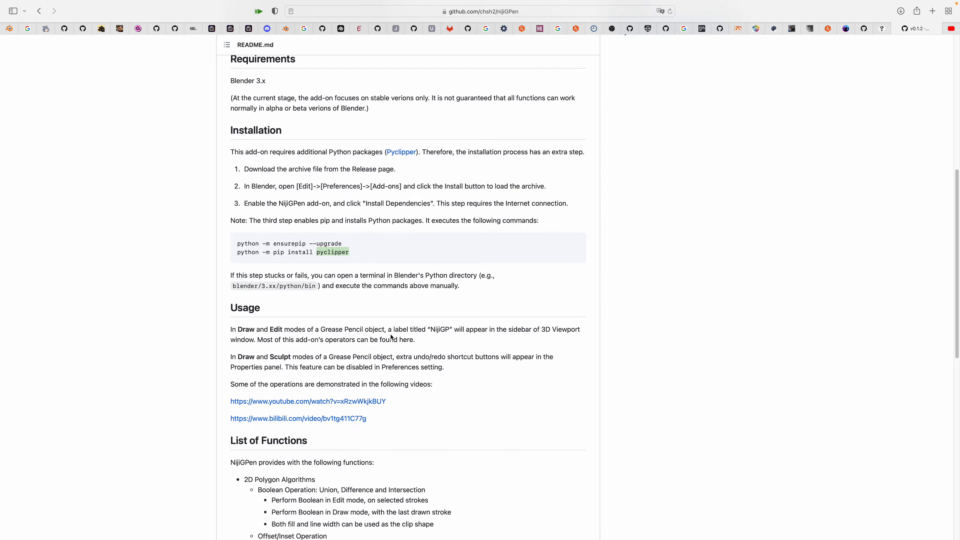
{"action": "scroll", "coordinate": [266, 331], "scroll_direction": "down", "scroll_amount": 2}
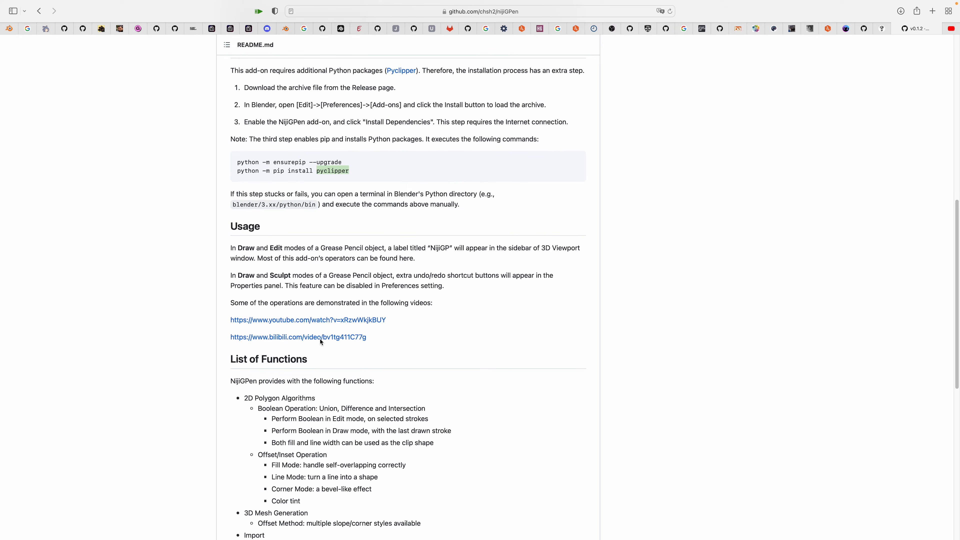
Open the NijiGPen demo video on YouTube, play part of its introduction muted and pause it.
{"action": "left_click", "coordinate": [951, 28]}
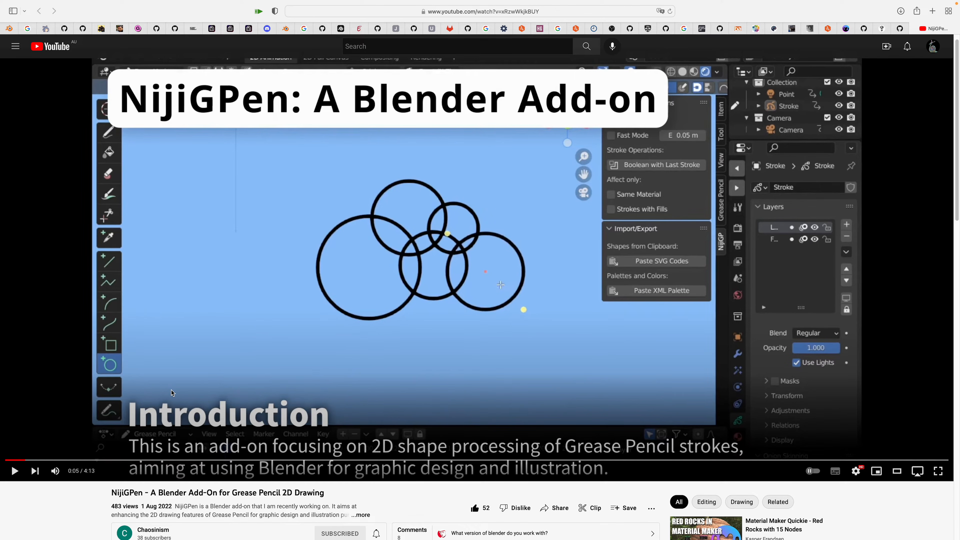
{"action": "left_click", "coordinate": [48, 464]}
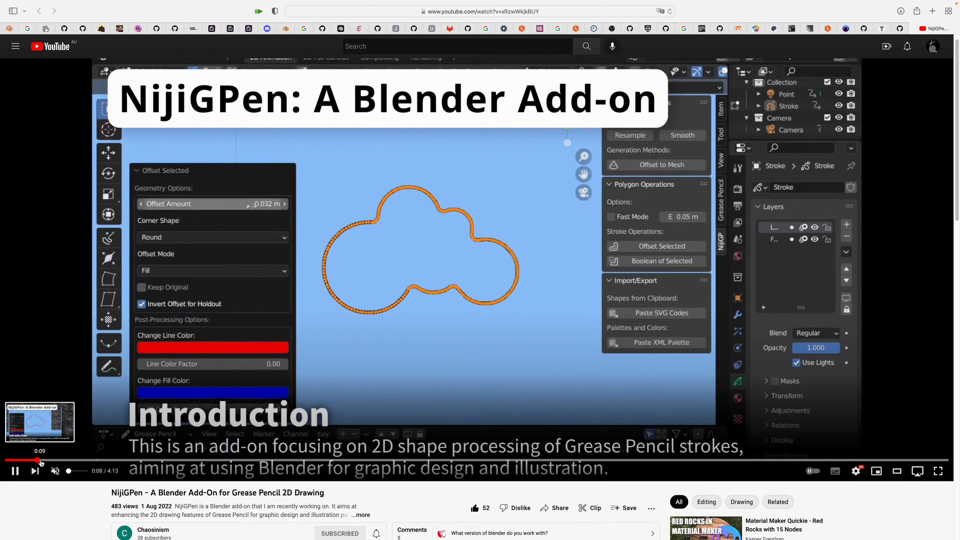
{"action": "left_click", "coordinate": [317, 383]}
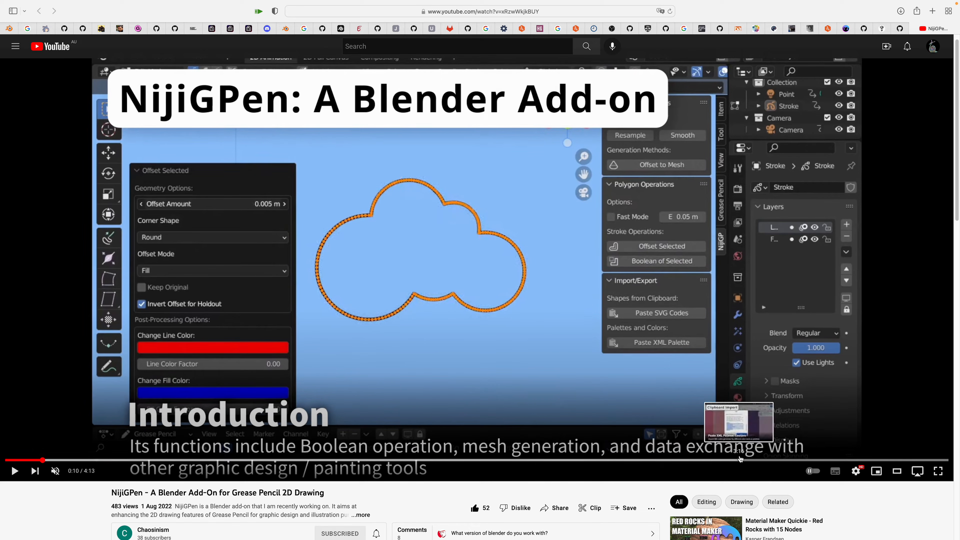
Skim the demo video's Clipboard Import section on pasting SVG shapes, and go back over its Extra Shortcuts and Introduction parts.
{"action": "left_click", "coordinate": [741, 460]}
{"action": "left_click", "coordinate": [767, 460]}
{"action": "left_click", "coordinate": [840, 460]}
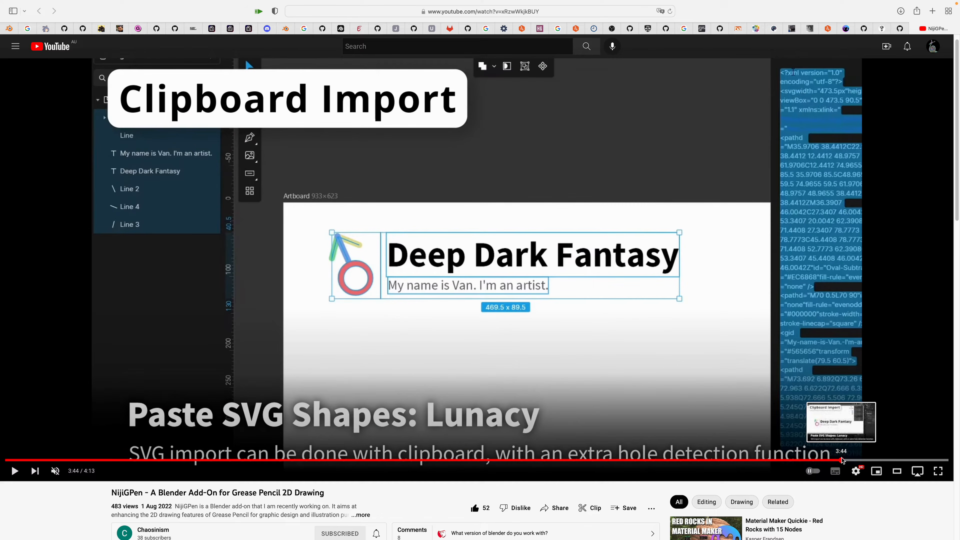
{"action": "left_click", "coordinate": [890, 460]}
{"action": "left_click", "coordinate": [901, 461]}
{"action": "left_click", "coordinate": [907, 460]}
{"action": "left_click", "coordinate": [918, 460]}
{"action": "left_click", "coordinate": [923, 461]}
{"action": "left_click", "coordinate": [909, 460]}
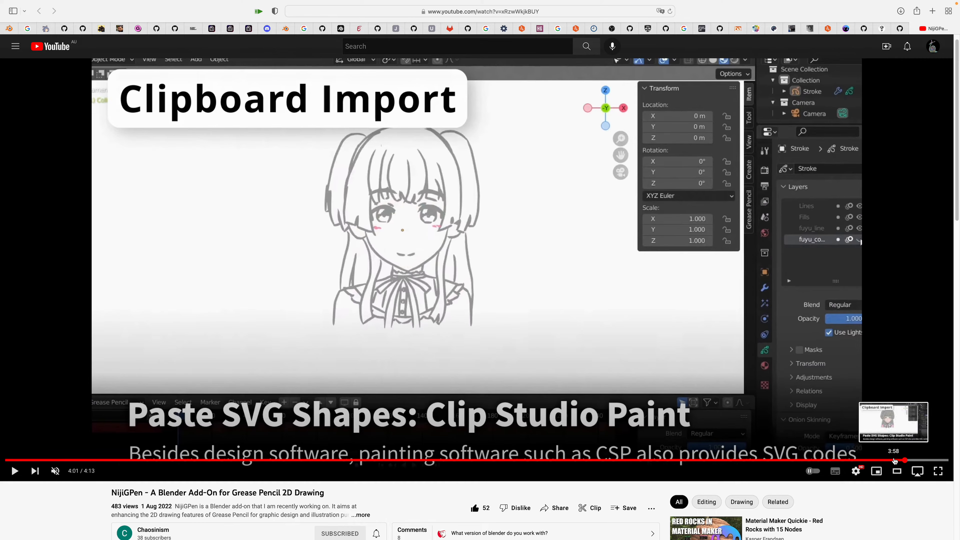
{"action": "left_click", "coordinate": [893, 460]}
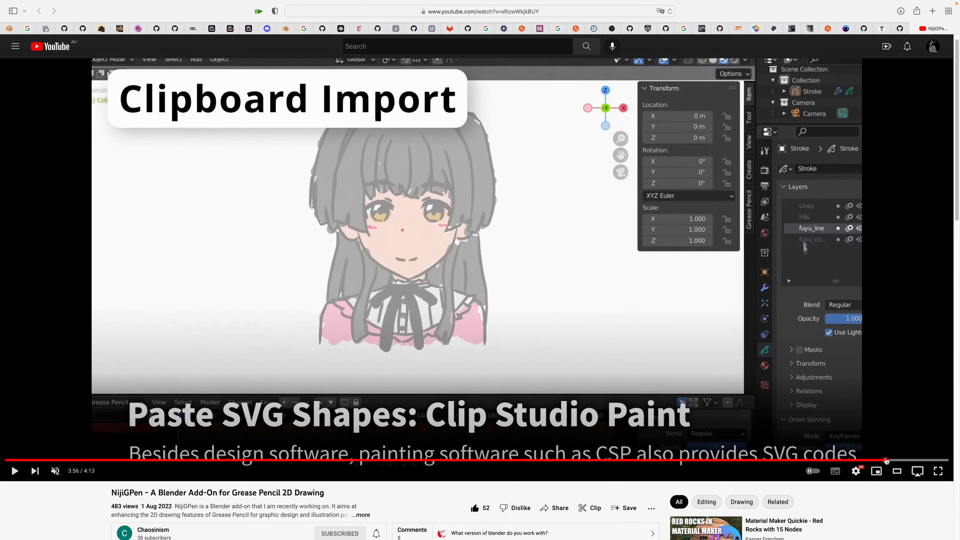
{"action": "left_click", "coordinate": [887, 460]}
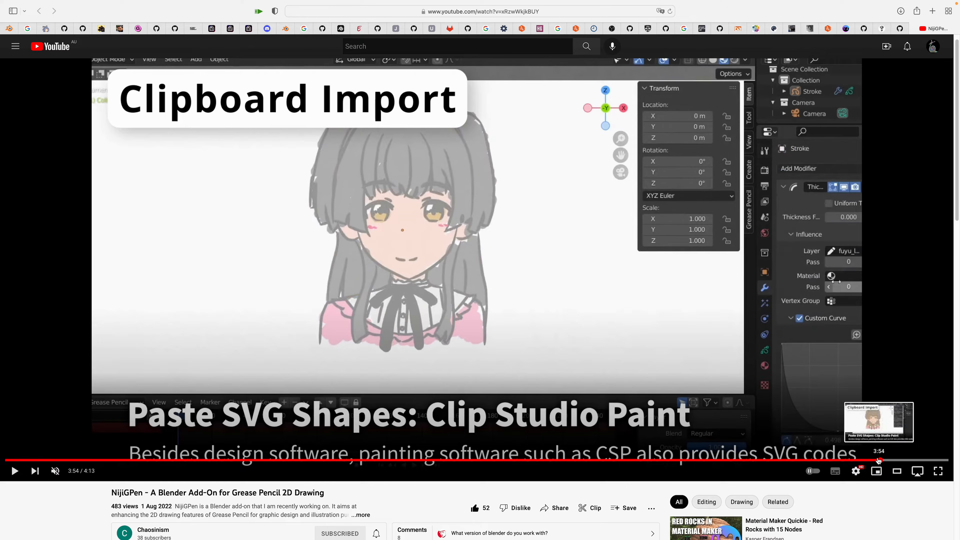
{"action": "left_click", "coordinate": [848, 461]}
{"action": "left_click", "coordinate": [856, 460]}
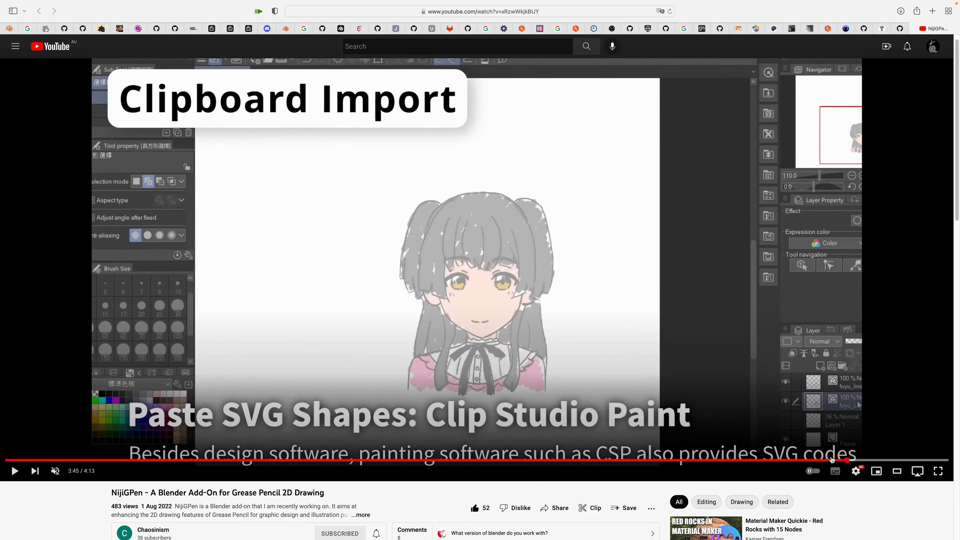
{"action": "left_click", "coordinate": [887, 460]}
{"action": "left_click", "coordinate": [900, 460]}
{"action": "left_click", "coordinate": [932, 460]}
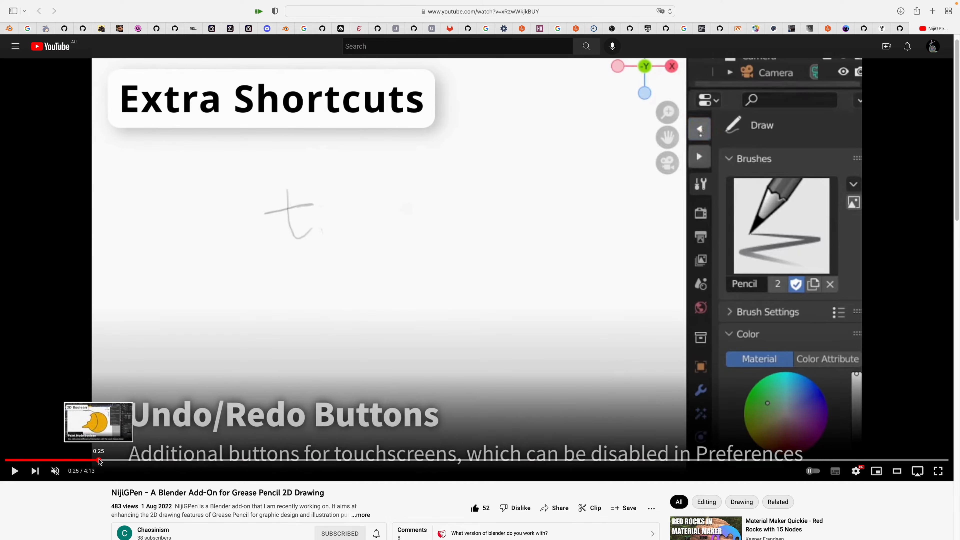
{"action": "left_click", "coordinate": [72, 460]}
{"action": "left_click", "coordinate": [46, 460]}
Switch to Blender and close the Preferences window.
{"action": "key", "text": "ctrl+Left"}
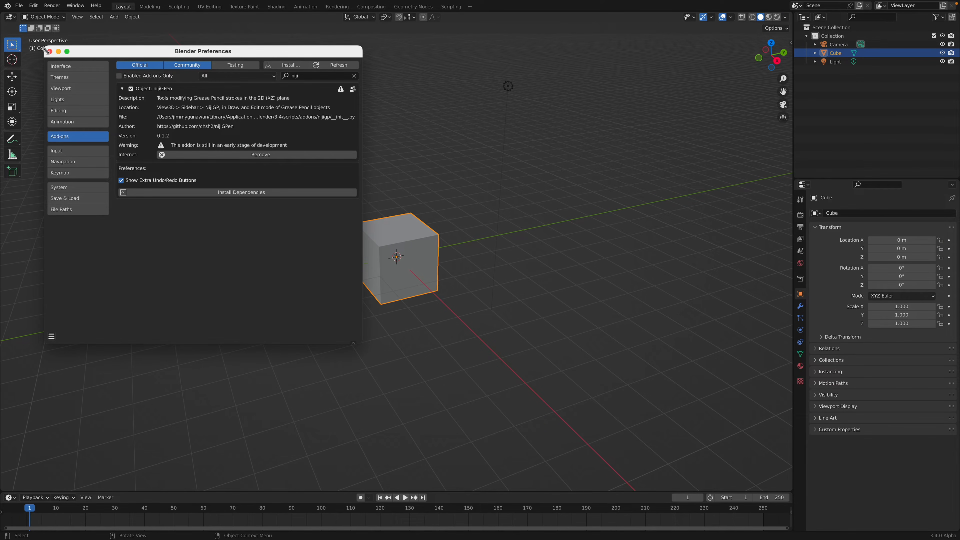
{"action": "left_click", "coordinate": [49, 51]}
{"action": "left_click", "coordinate": [425, 193]}
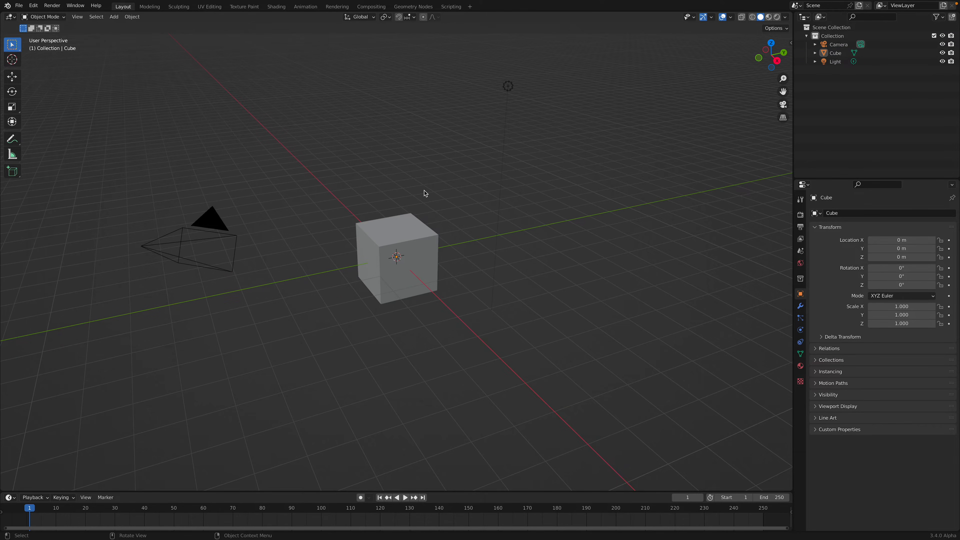
Delete all the default objects from the scene, including the camera, cube and light.
{"action": "key", "text": "a"}
{"action": "key", "text": "x"}
{"action": "left_click", "coordinate": [424, 189]}
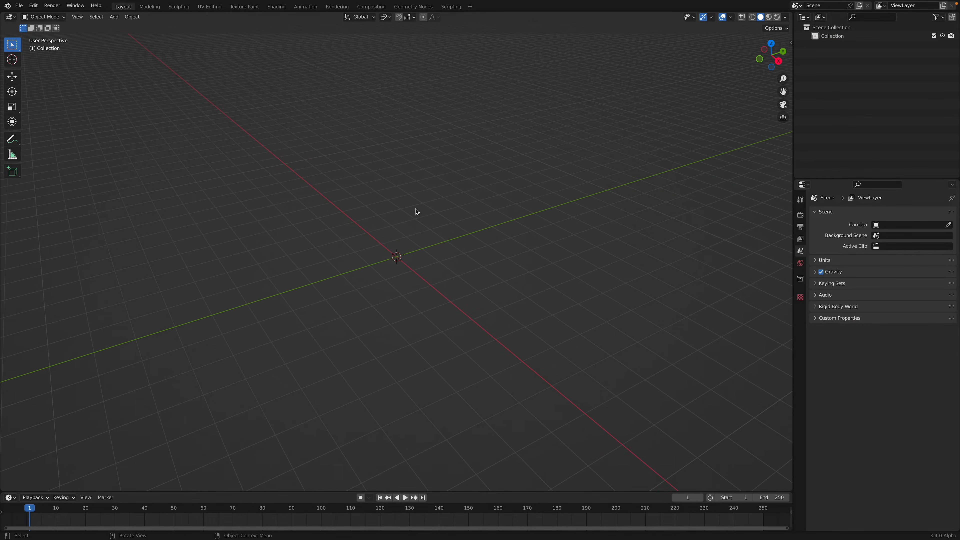
Save the Blender file to the Desktop as nijitest01.
{"action": "key", "text": "super+s"}
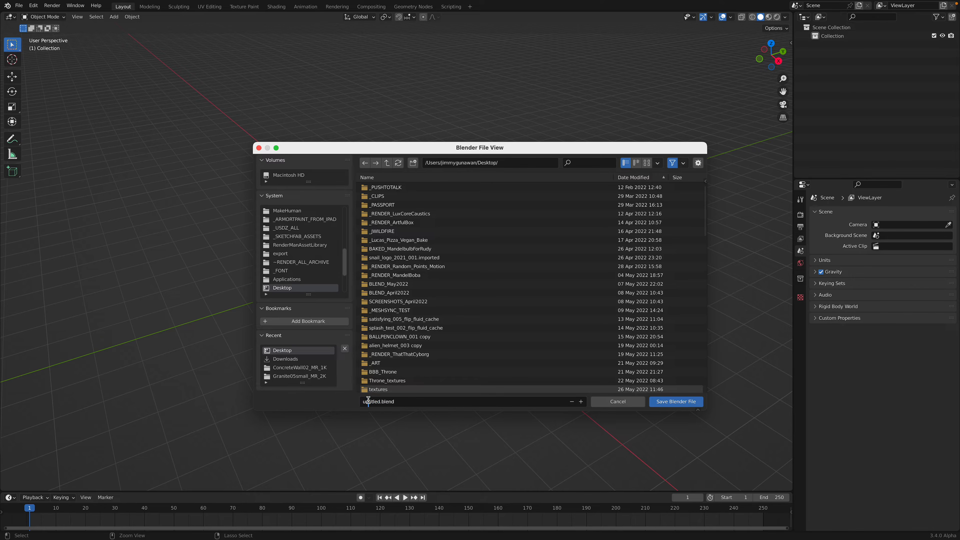
{"action": "type", "text": "nijitest01"}
{"action": "left_click", "coordinate": [665, 400]}
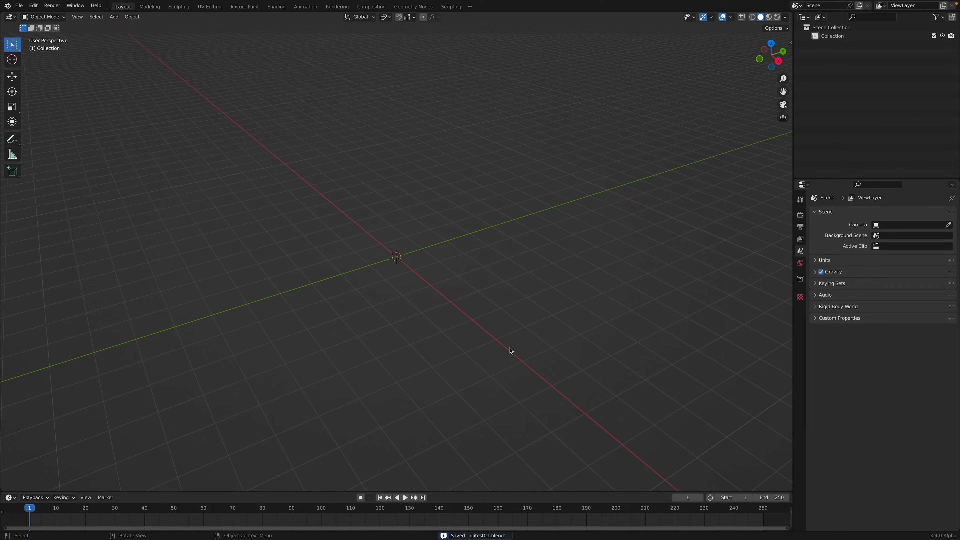
Add a blank Grease Pencil object at the origin and switch to the front orthographic view.
{"action": "key", "text": "shift+a"}
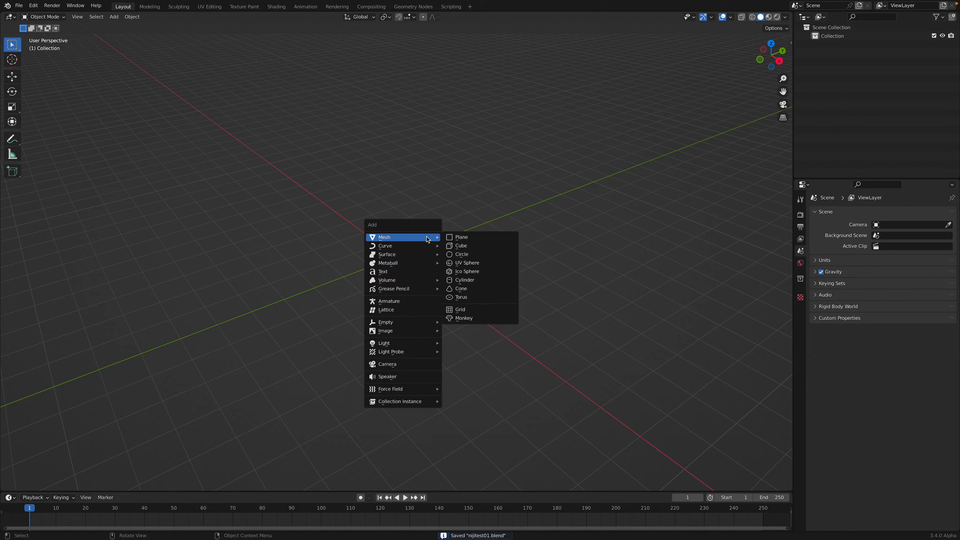
{"action": "key", "text": "Escape"}
{"action": "key", "text": "shift+a"}
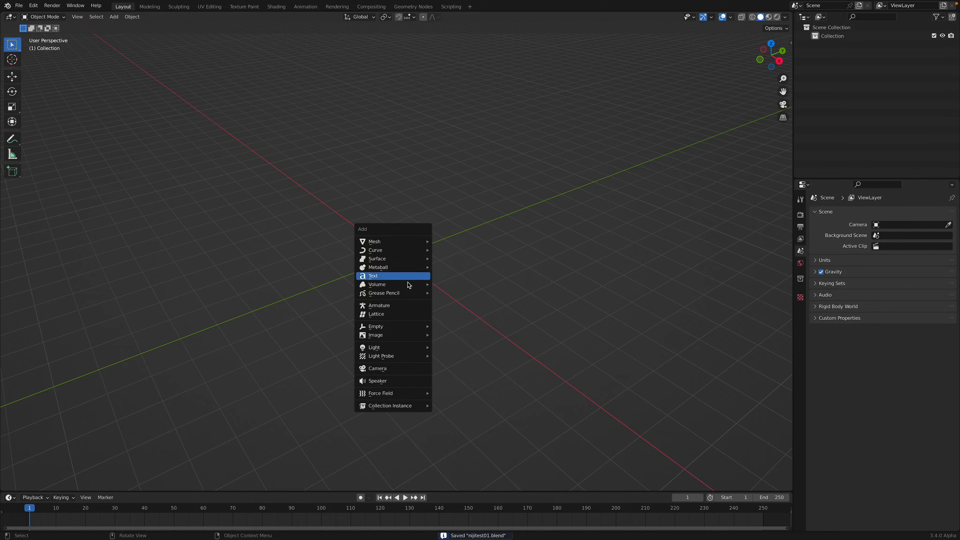
{"action": "mouse_move", "coordinate": [405, 294]}
{"action": "left_click", "coordinate": [463, 292]}
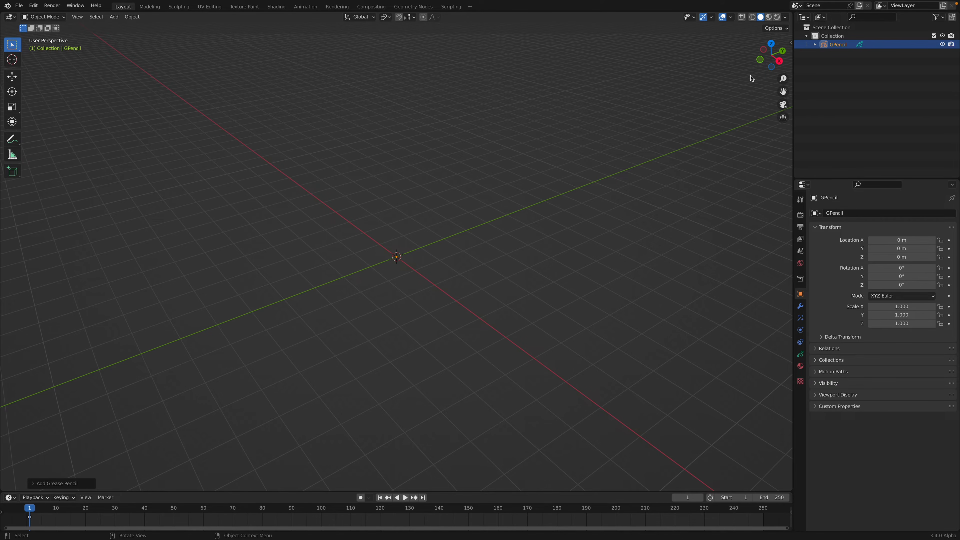
{"action": "left_click", "coordinate": [757, 59]}
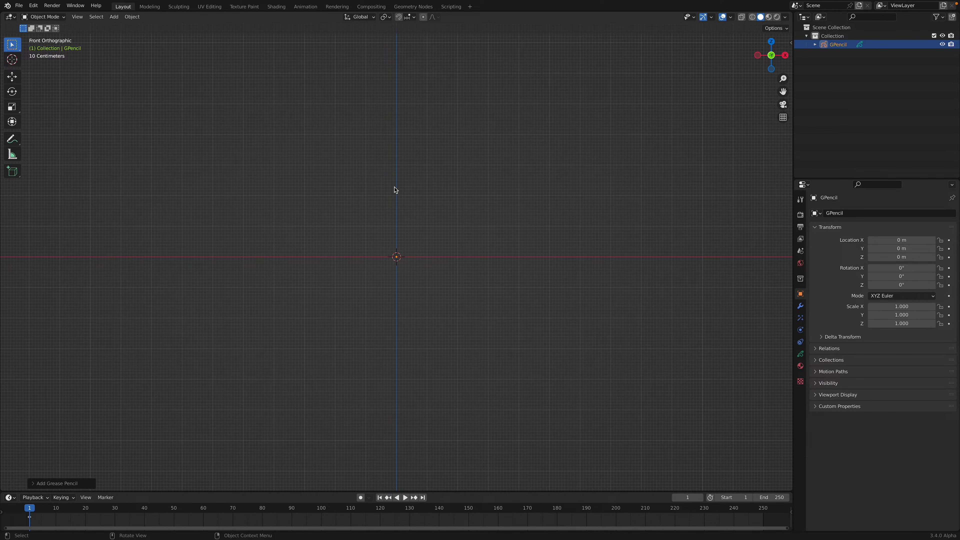
Put the Grease Pencil object into Draw Mode and set the Pencil brush to a 95 px radius and 1.000 strength.
{"action": "left_click", "coordinate": [60, 17]}
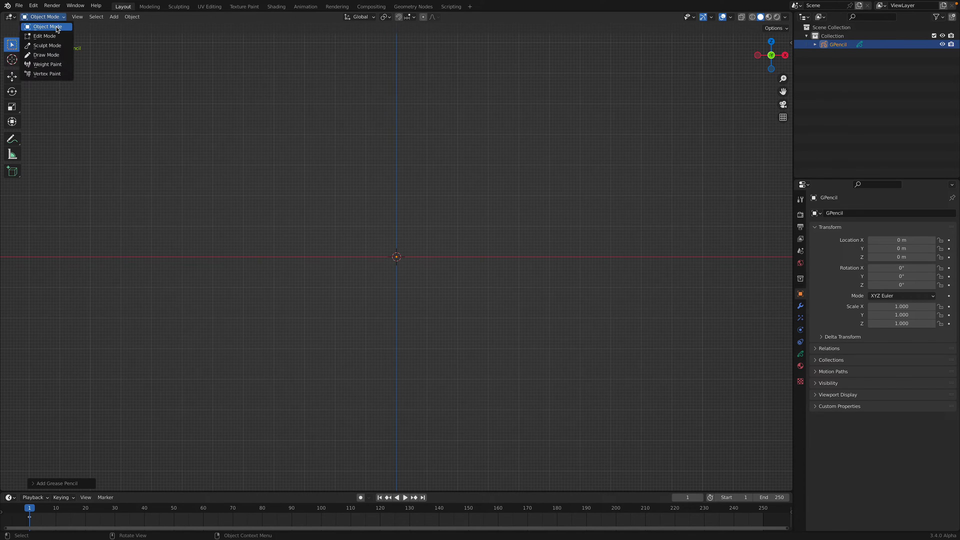
{"action": "left_click", "coordinate": [54, 56]}
{"action": "right_click", "coordinate": [294, 152]}
{"action": "left_click", "coordinate": [299, 154]}
{"action": "type", "text": "80"}
{"action": "key", "text": "Return"}
{"action": "left_click_drag", "start_coordinate": [296, 166], "coordinate": [349, 167]}
{"action": "left_click", "coordinate": [298, 154]}
{"action": "type", "text": "95"}
{"action": "key", "text": "Return"}
{"action": "middle_click_drag", "start_coordinate": [475, 261], "coordinate": [443, 319], "text": "shift"}
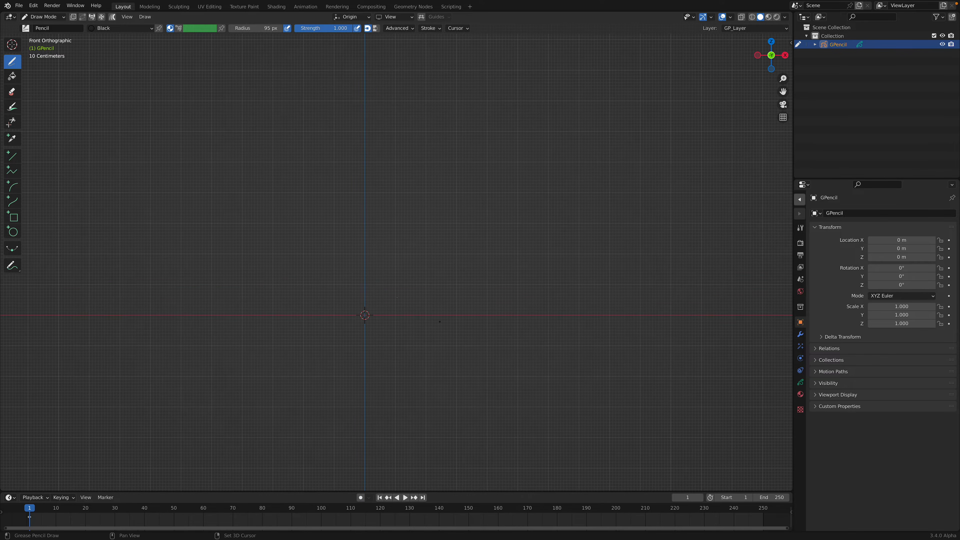
Show the Black material's properties and draw a rough, nearly closed freehand circle just above the origin.
{"action": "left_click", "coordinate": [800, 382]}
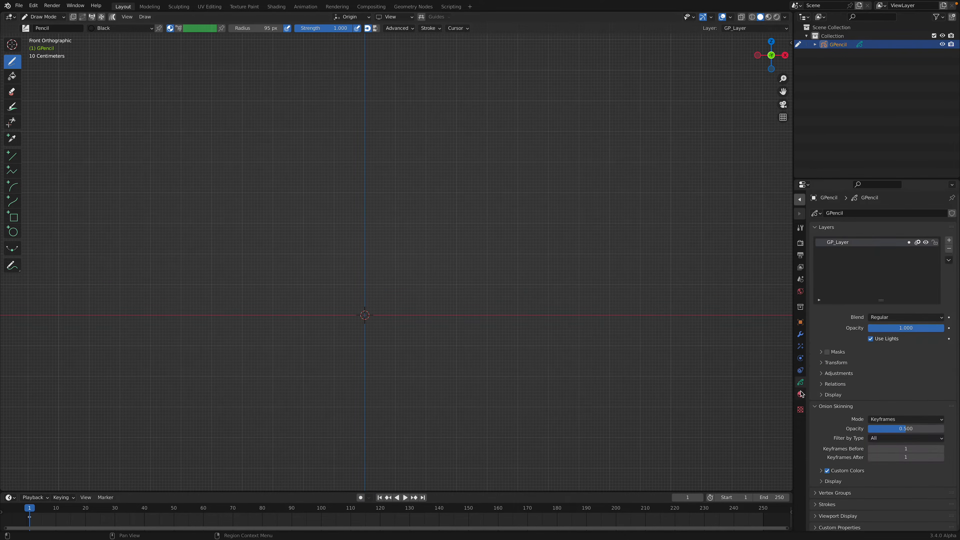
{"action": "left_click", "coordinate": [800, 394]}
{"action": "mouse_move", "coordinate": [327, 268]}
{"action": "left_mouse_down"}
{"action": "mouse_move", "coordinate": [321, 231]}
{"action": "mouse_move", "coordinate": [396, 185]}
{"action": "mouse_move", "coordinate": [449, 250]}
{"action": "mouse_move", "coordinate": [366, 290]}
{"action": "mouse_move", "coordinate": [337, 281]}
{"action": "left_mouse_up"}
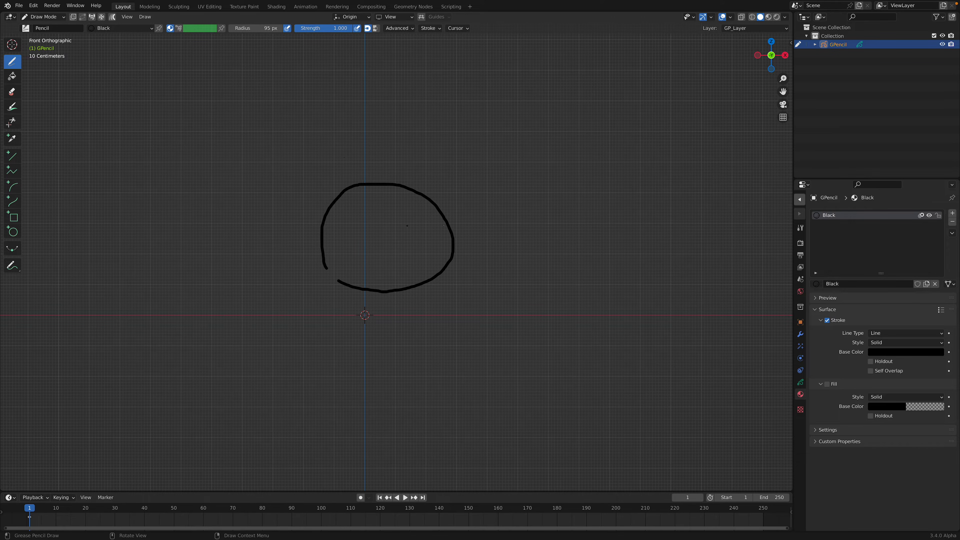
Enable the Black material's fill, make its base colour fully opaque and change it to pink.
{"action": "left_click", "coordinate": [827, 384]}
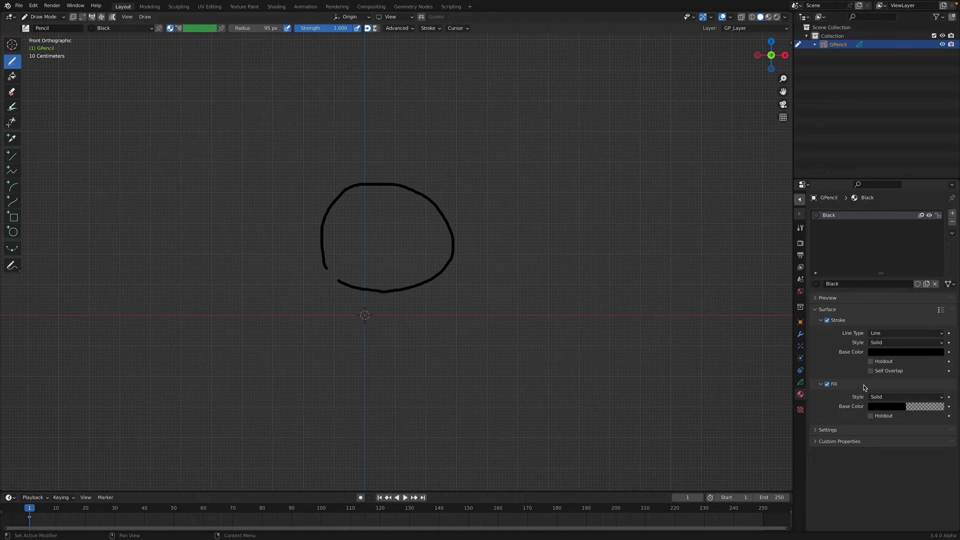
{"action": "left_click", "coordinate": [925, 406]}
{"action": "left_click_drag", "start_coordinate": [900, 393], "coordinate": [924, 394]}
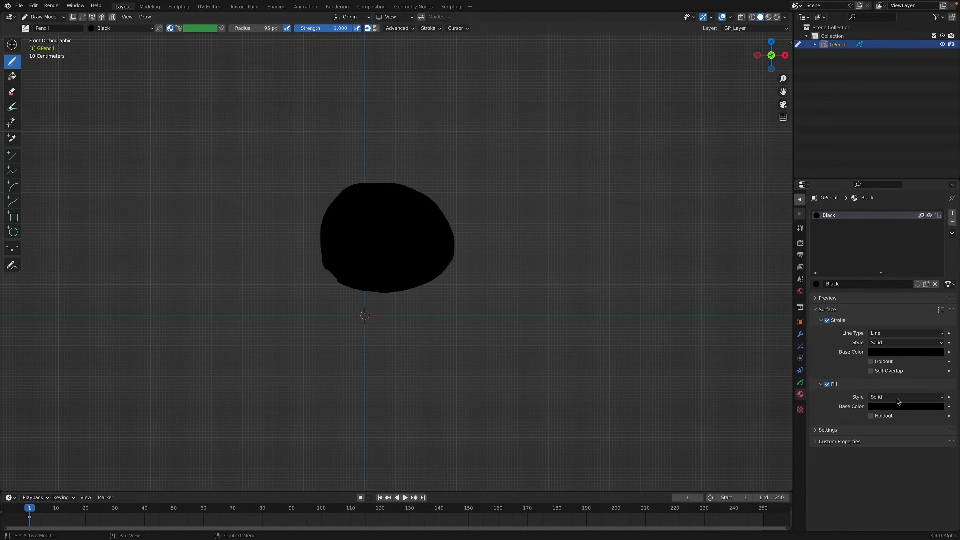
{"action": "left_click", "coordinate": [899, 407]}
{"action": "left_click_drag", "start_coordinate": [938, 312], "coordinate": [937, 283]}
{"action": "left_click", "coordinate": [903, 329]}
Draw a second freehand circle overlapping the first one's upper-right edge and merge them with NijiGP's Boolean with Last Stroke.
{"action": "scroll", "coordinate": [411, 227], "scroll_direction": "up", "scroll_amount": 1}
{"action": "middle_click_drag", "start_coordinate": [410, 227], "coordinate": [368, 251], "text": "shift"}
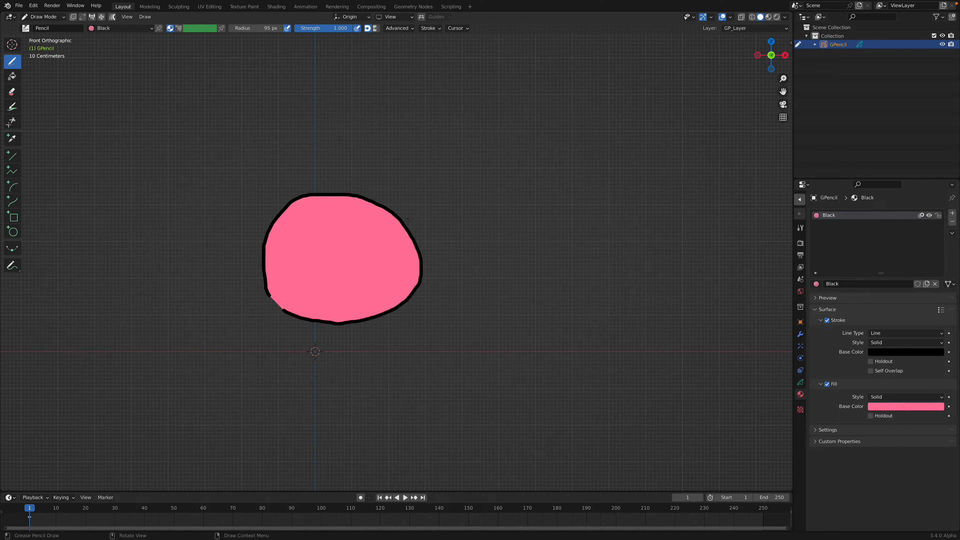
{"action": "mouse_move", "coordinate": [437, 210]}
{"action": "left_mouse_down"}
{"action": "mouse_move", "coordinate": [377, 231]}
{"action": "mouse_move", "coordinate": [395, 131]}
{"action": "mouse_move", "coordinate": [460, 181]}
{"action": "left_mouse_up"}
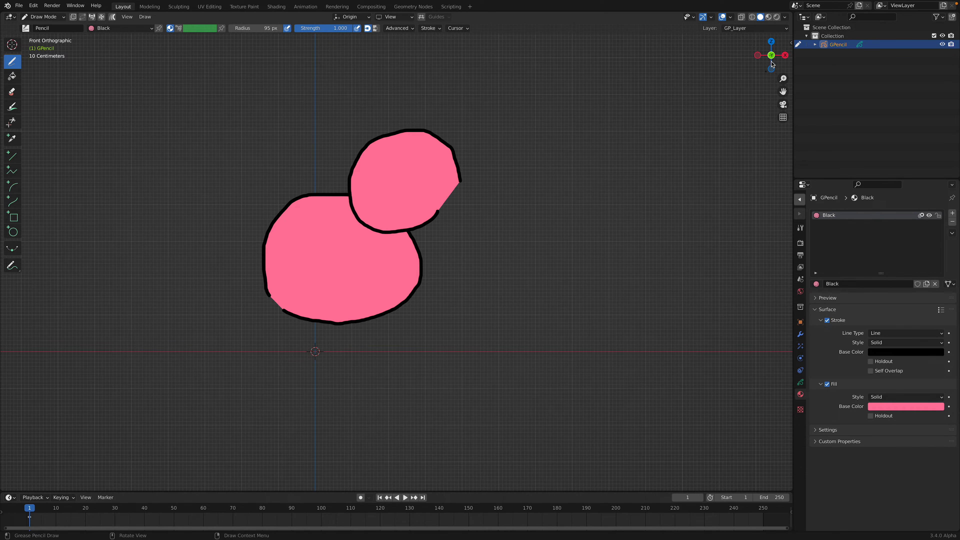
{"action": "left_click", "coordinate": [791, 42]}
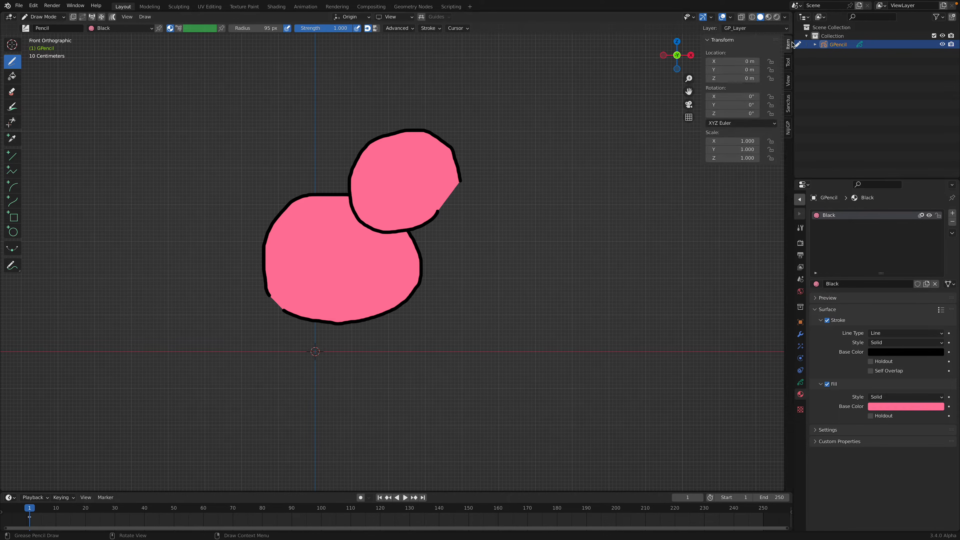
{"action": "left_click", "coordinate": [787, 131]}
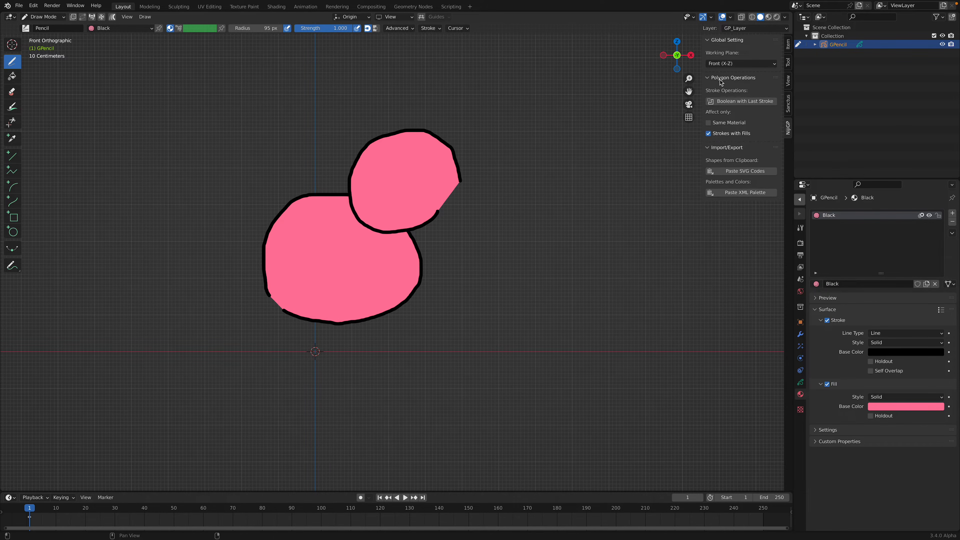
{"action": "left_click", "coordinate": [736, 101]}
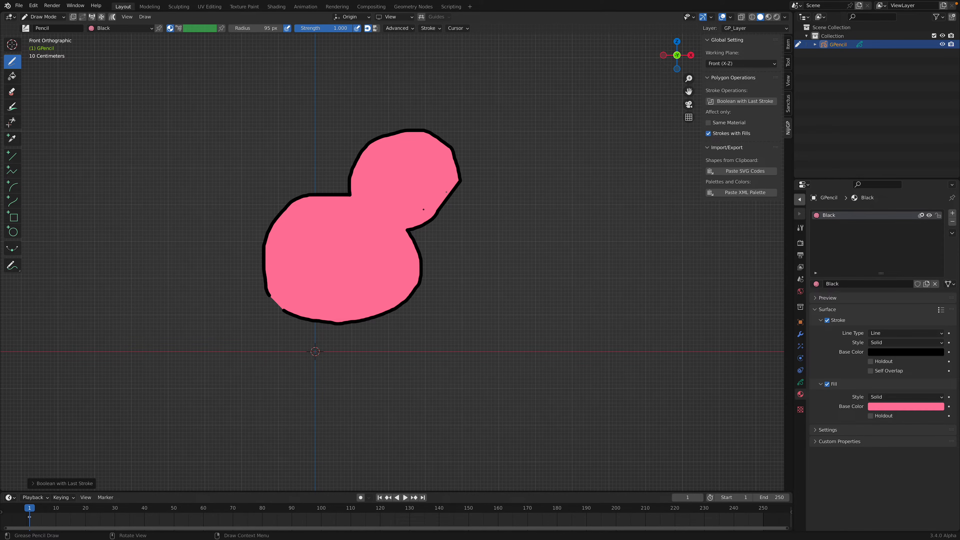
Draw freehand lobes overlapping the shape's lower-right and upper-left edges, merging each one with Boolean with Last Stroke.
{"action": "mouse_move", "coordinate": [397, 262]}
{"action": "left_mouse_down"}
{"action": "mouse_move", "coordinate": [459, 274]}
{"action": "mouse_move", "coordinate": [410, 358]}
{"action": "mouse_move", "coordinate": [364, 298]}
{"action": "mouse_move", "coordinate": [367, 289]}
{"action": "left_mouse_up"}
{"action": "left_click", "coordinate": [729, 103]}
{"action": "mouse_move", "coordinate": [282, 242]}
{"action": "left_mouse_down"}
{"action": "mouse_move", "coordinate": [296, 147]}
{"action": "mouse_move", "coordinate": [317, 222]}
{"action": "left_mouse_up"}
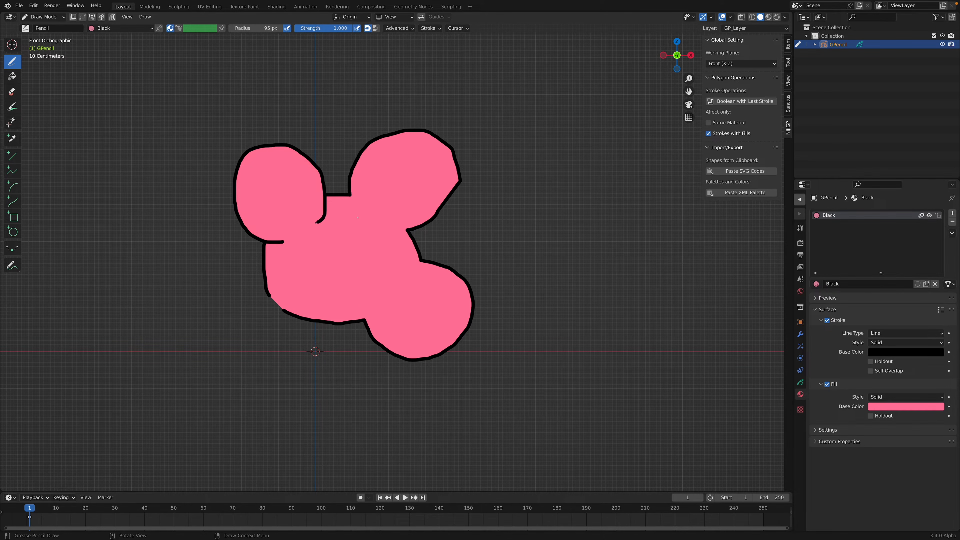
{"action": "left_click", "coordinate": [725, 104]}
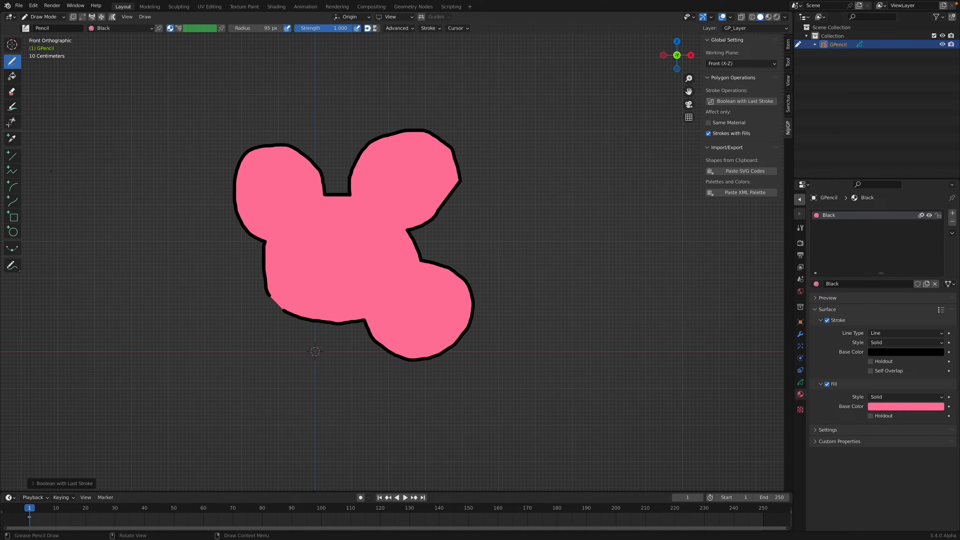
Draw a rectangle with the Box tool over the upper-right lobe and merge it into the shape with Boolean with Last Stroke.
{"action": "left_click_drag", "start_coordinate": [21, 218], "coordinate": [69, 217]}
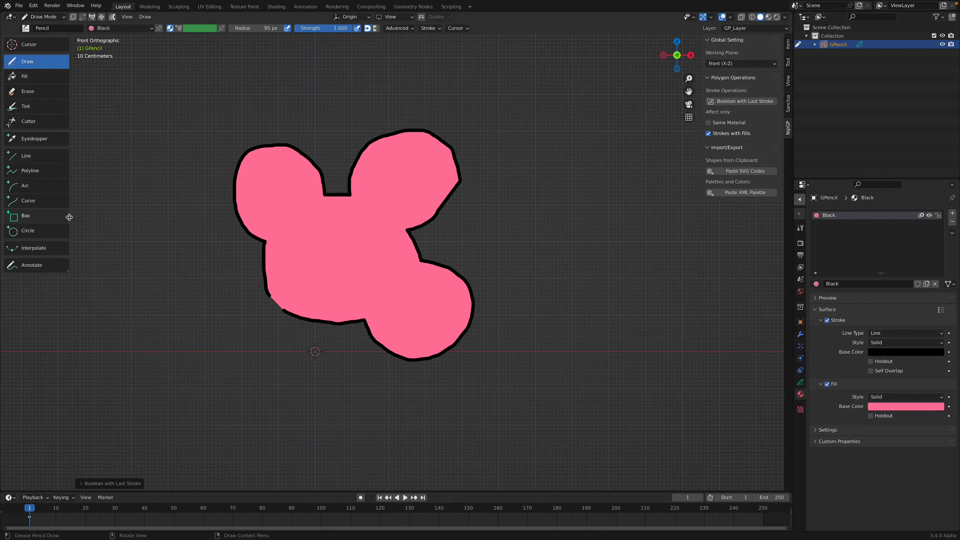
{"action": "left_click", "coordinate": [45, 221]}
{"action": "mouse_move", "coordinate": [417, 110]}
{"action": "left_mouse_down"}
{"action": "mouse_move", "coordinate": [463, 155]}
{"action": "mouse_move", "coordinate": [519, 175]}
{"action": "left_mouse_up"}
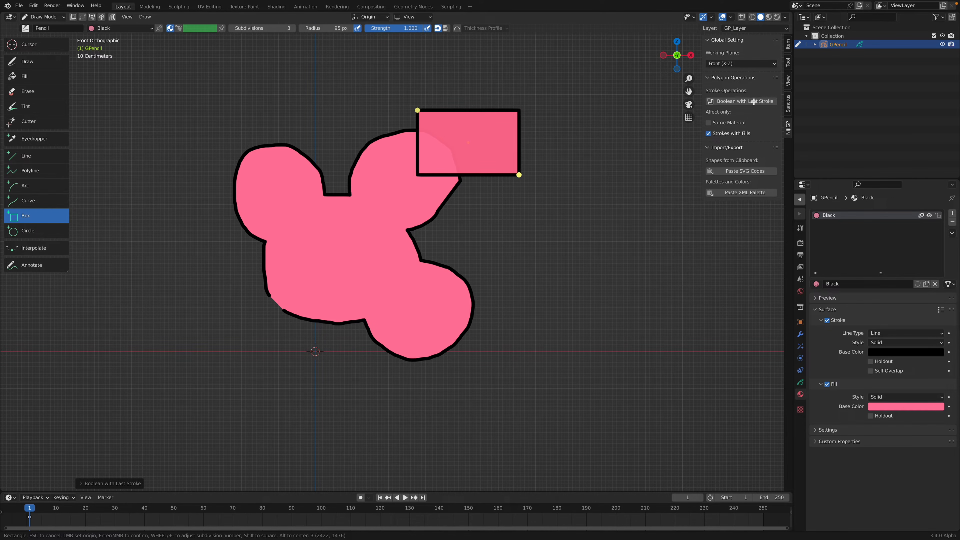
{"action": "key", "text": "Escape"}
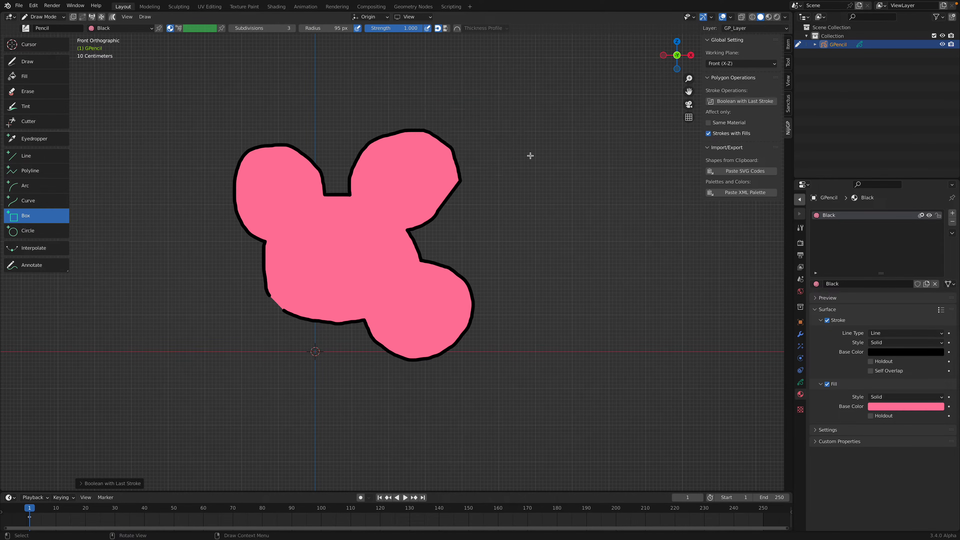
{"action": "left_click_drag", "start_coordinate": [402, 102], "coordinate": [528, 183]}
{"action": "key", "text": "Return"}
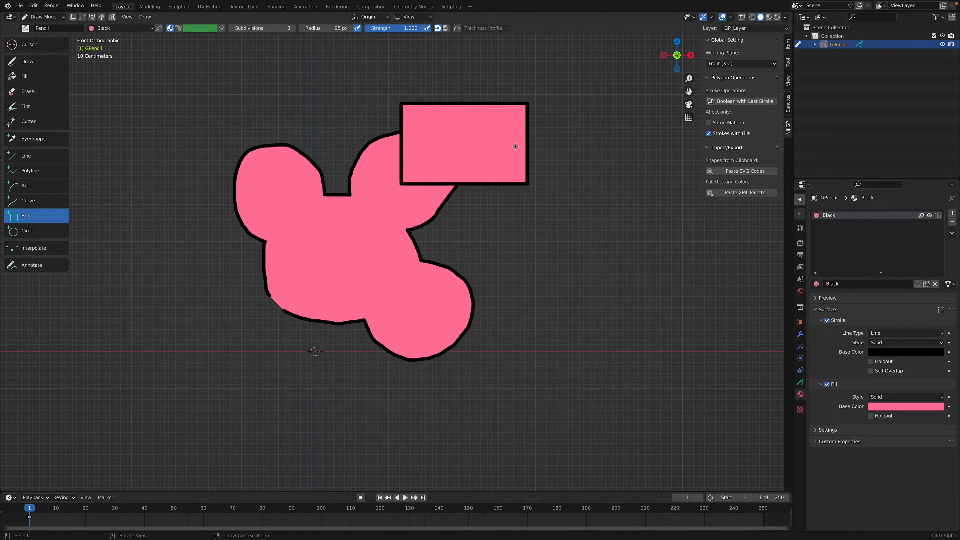
{"action": "left_click", "coordinate": [726, 102]}
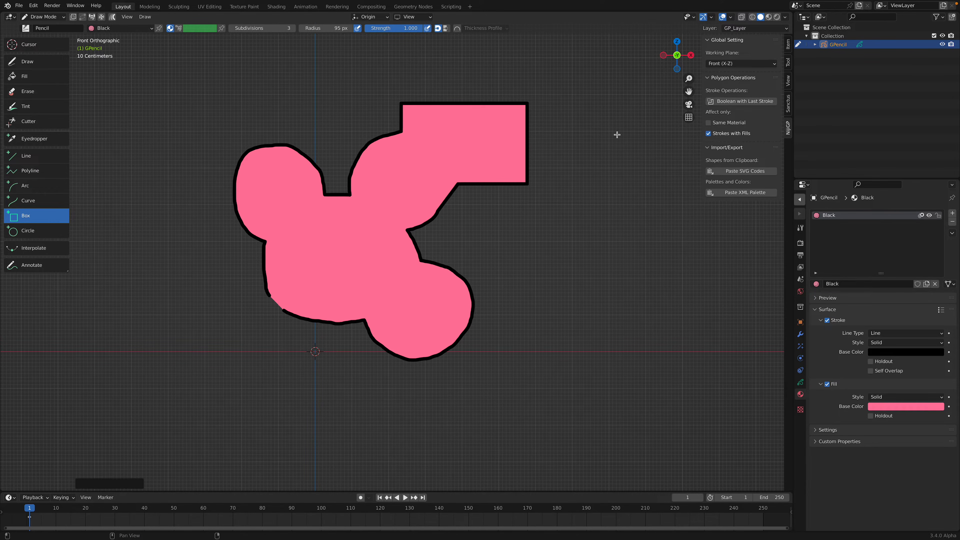
Draw a tall rectangle over the outer edge of the lower-right lobe and merge it into the shape.
{"action": "mouse_move", "coordinate": [448, 243]}
{"action": "left_mouse_down"}
{"action": "mouse_move", "coordinate": [501, 351]}
{"action": "mouse_move", "coordinate": [523, 366]}
{"action": "left_mouse_up"}
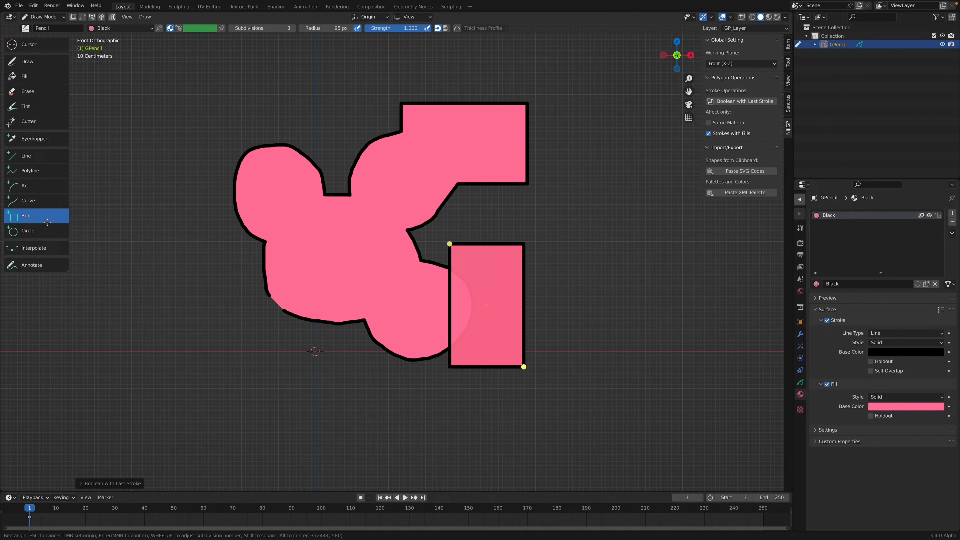
{"action": "key", "text": "Return"}
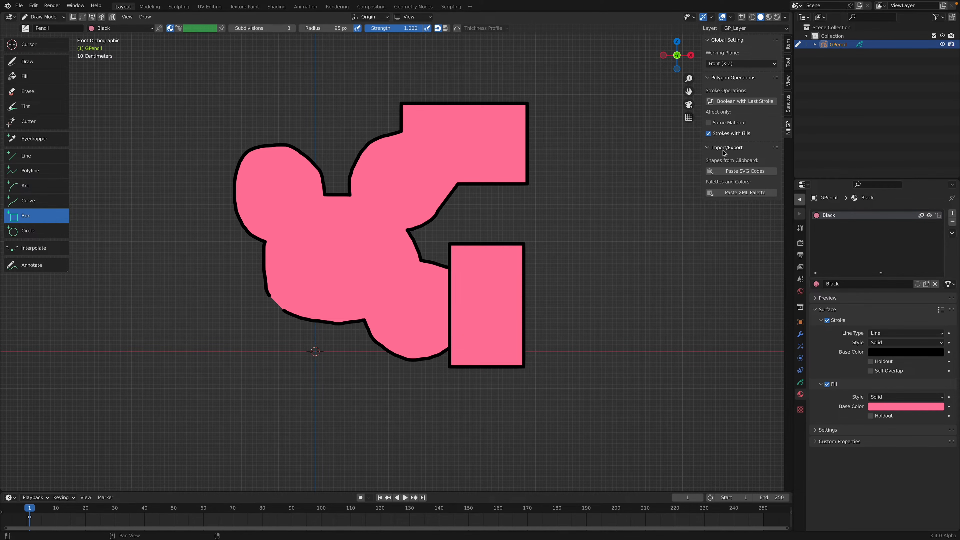
{"action": "left_click", "coordinate": [726, 101]}
Draw a square over the upper-left lobe, merge it into the shape and return to the front orthographic view.
{"action": "left_click_drag", "start_coordinate": [173, 133], "coordinate": [261, 223]}
{"action": "key", "text": "Return"}
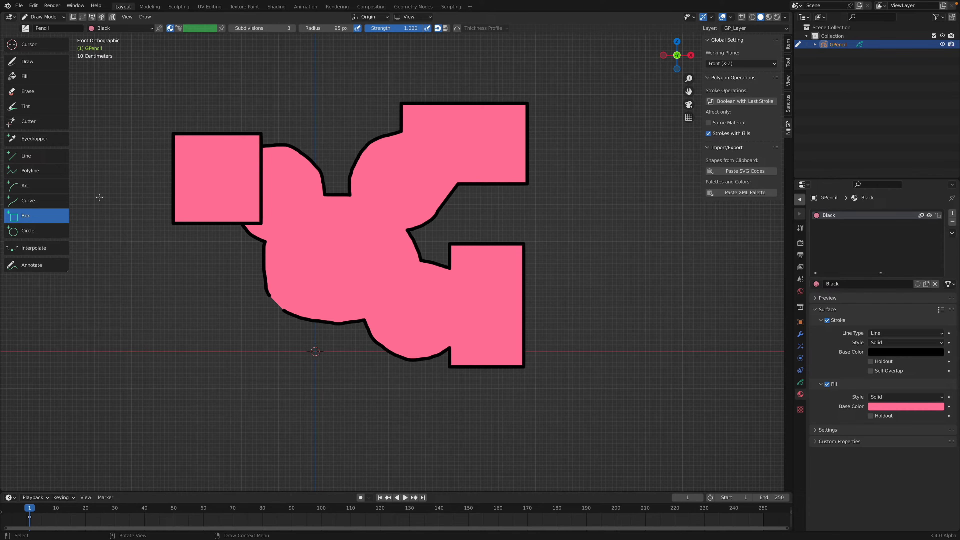
{"action": "middle_click_drag", "start_coordinate": [374, 166], "coordinate": [374, 166]}
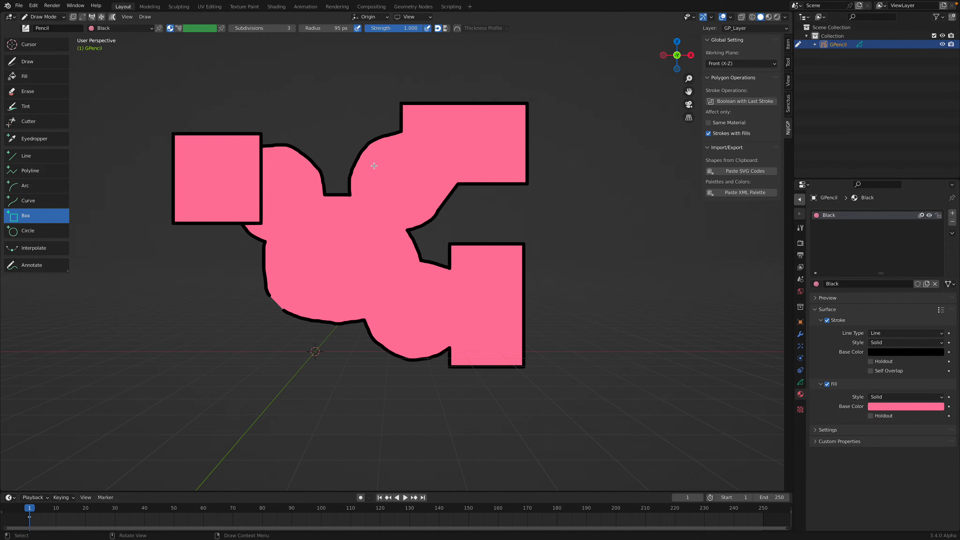
{"action": "left_click", "coordinate": [725, 102]}
{"action": "mouse_move", "coordinate": [529, 155]}
{"action": "middle_mouse_down"}
{"action": "mouse_move", "coordinate": [490, 163]}
{"action": "mouse_move", "coordinate": [507, 170]}
{"action": "middle_mouse_up"}
{"action": "left_click", "coordinate": [678, 56]}
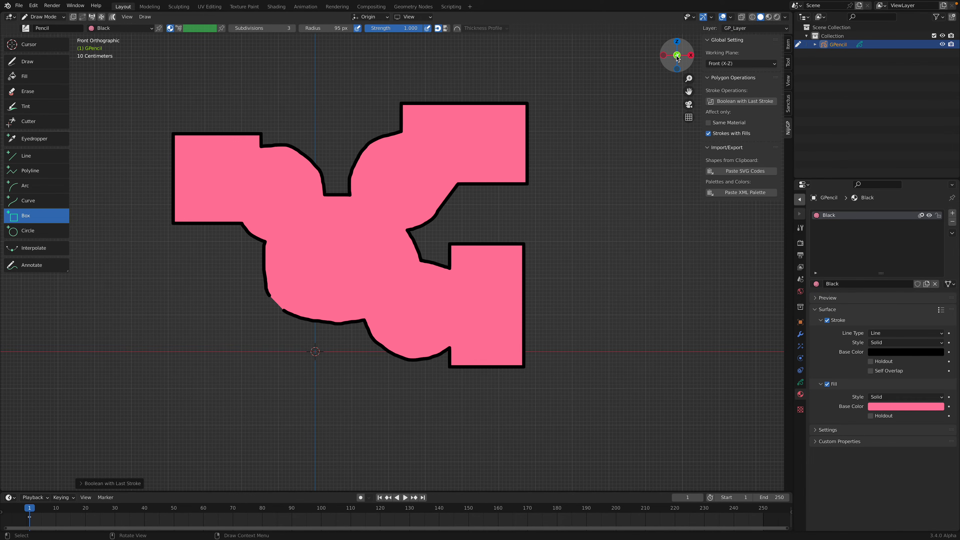
Merge a small rectangle over the upper-right box's top corner and a Circle-tool ellipse over its lower corner into the shape.
{"action": "left_click_drag", "start_coordinate": [477, 112], "coordinate": [568, 61]}
{"action": "key", "text": "Return"}
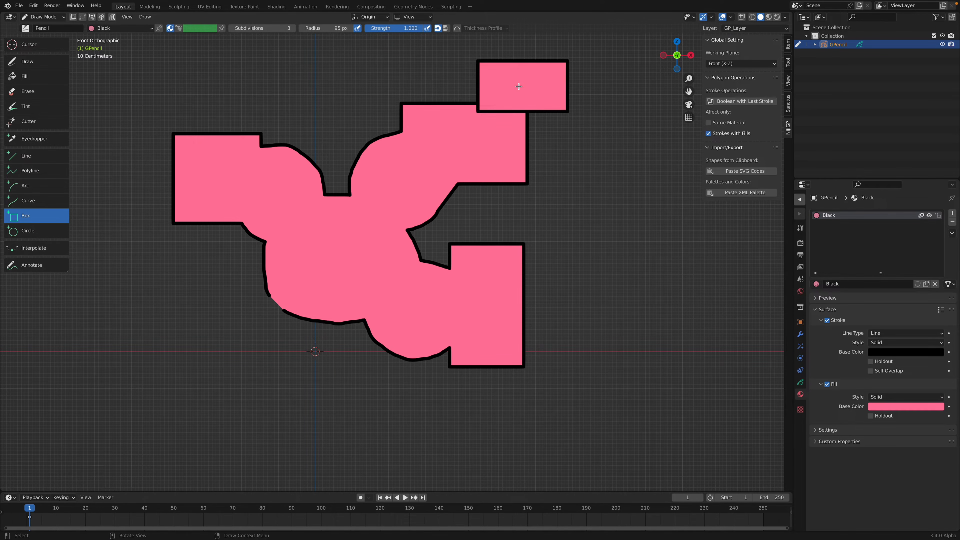
{"action": "left_click", "coordinate": [60, 229]}
{"action": "left_click_drag", "start_coordinate": [499, 149], "coordinate": [586, 218]}
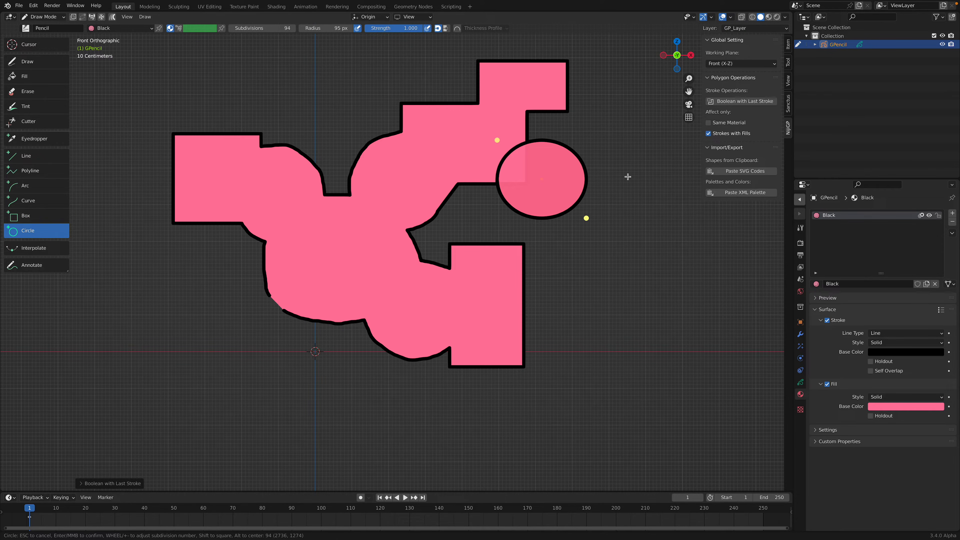
{"action": "key", "text": "Return"}
{"action": "left_click", "coordinate": [740, 106]}
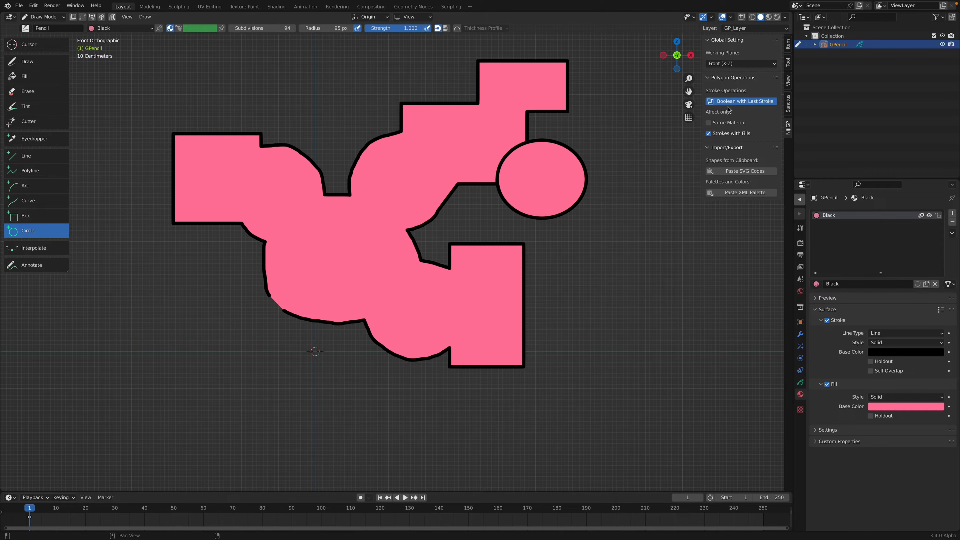
Draw four freehand lobes with the Draw tool, two at the lower right, one at the lower left and one over the left square, merging each.
{"action": "left_click", "coordinate": [37, 65]}
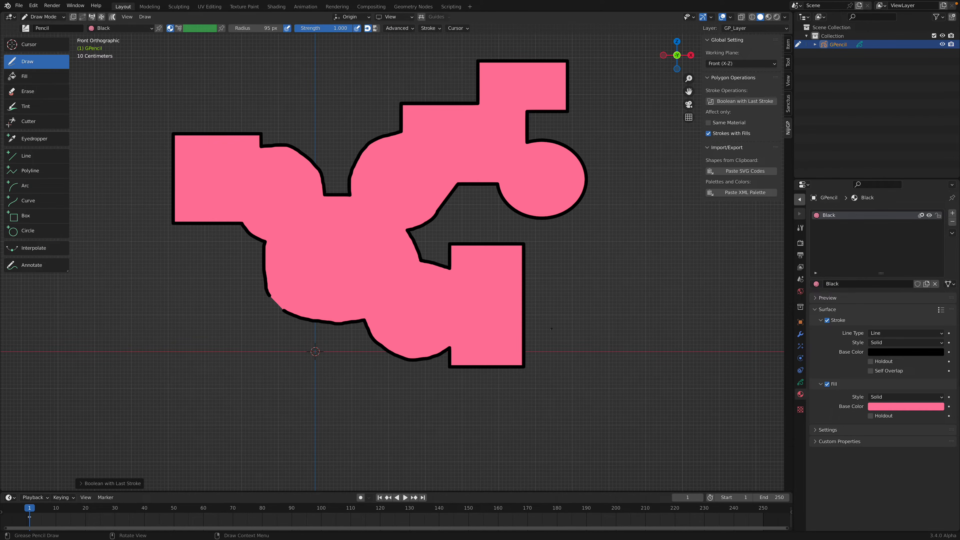
{"action": "mouse_move", "coordinate": [507, 299]}
{"action": "left_mouse_down"}
{"action": "mouse_move", "coordinate": [561, 279]}
{"action": "mouse_move", "coordinate": [567, 326]}
{"action": "mouse_move", "coordinate": [513, 330]}
{"action": "left_mouse_up"}
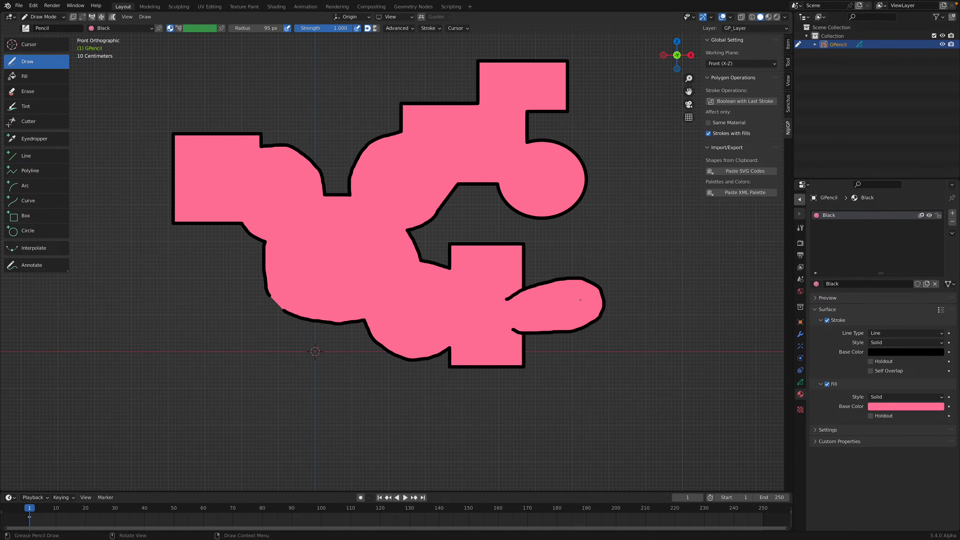
{"action": "left_click", "coordinate": [728, 103]}
{"action": "mouse_move", "coordinate": [555, 305]}
{"action": "left_mouse_down"}
{"action": "mouse_move", "coordinate": [578, 390]}
{"action": "mouse_move", "coordinate": [538, 316]}
{"action": "left_mouse_up"}
{"action": "left_click", "coordinate": [728, 103]}
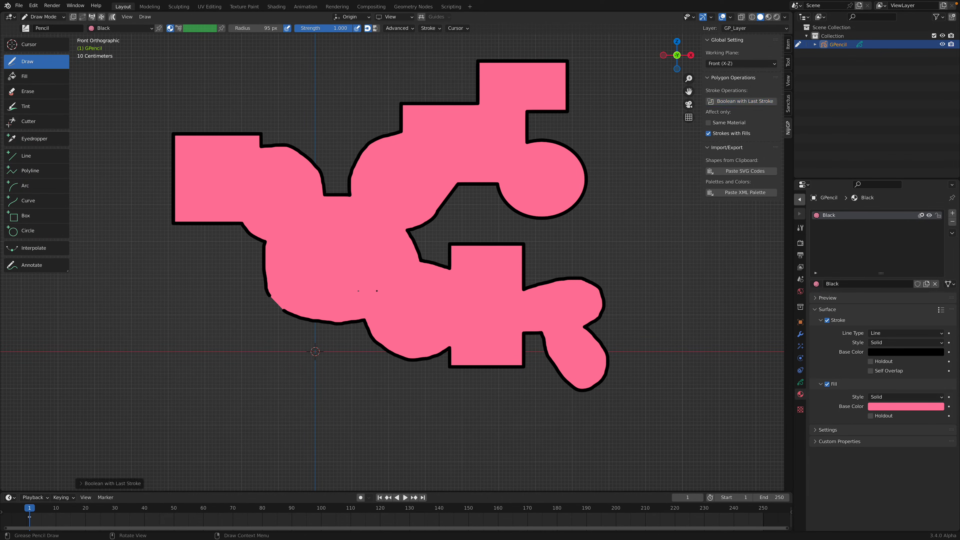
{"action": "mouse_move", "coordinate": [279, 290]}
{"action": "left_mouse_down"}
{"action": "mouse_move", "coordinate": [257, 359]}
{"action": "mouse_move", "coordinate": [288, 312]}
{"action": "left_mouse_up"}
{"action": "left_click", "coordinate": [728, 103]}
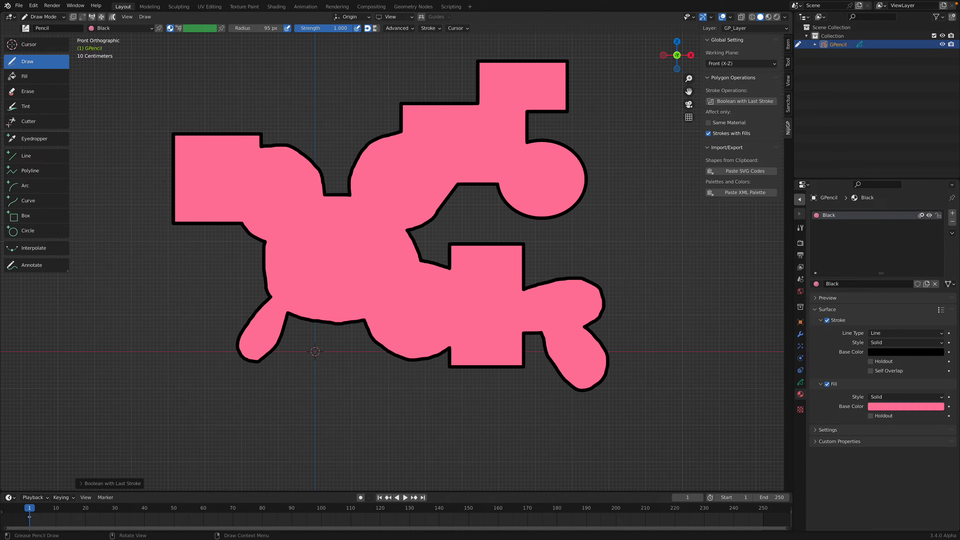
{"action": "mouse_move", "coordinate": [142, 174]}
{"action": "left_mouse_down"}
{"action": "mouse_move", "coordinate": [181, 171]}
{"action": "mouse_move", "coordinate": [136, 271]}
{"action": "mouse_move", "coordinate": [94, 212]}
{"action": "left_mouse_up"}
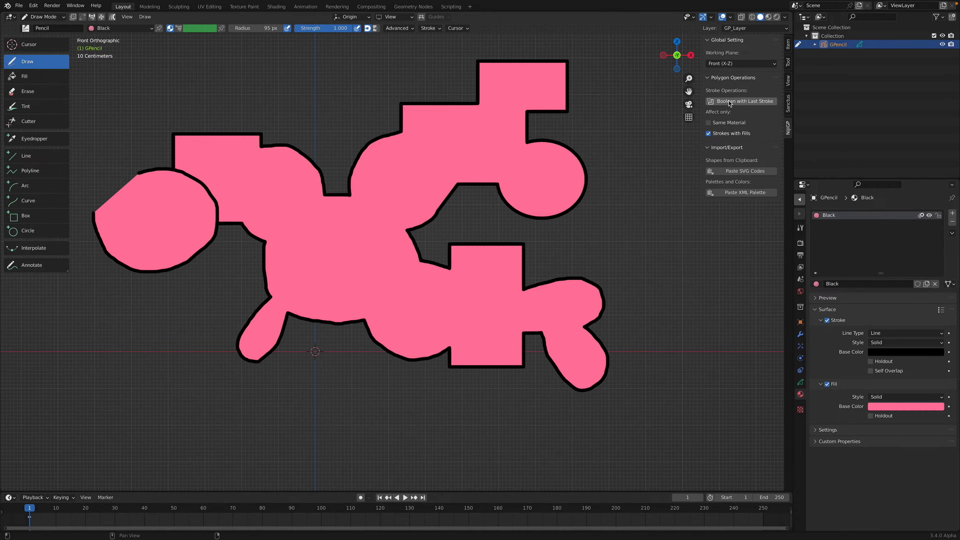
{"action": "left_click", "coordinate": [737, 101]}
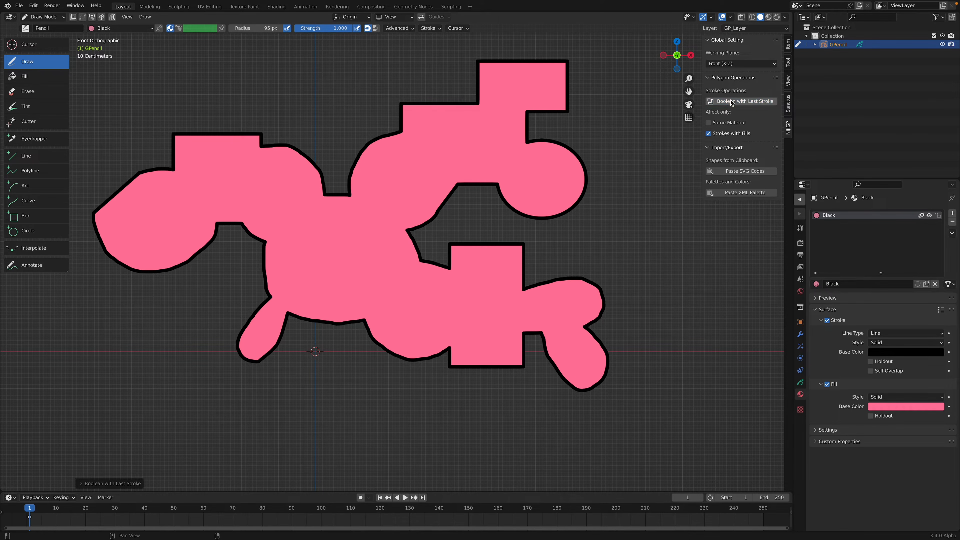
Try Intersection as the operation for the last stroke's Boolean and set it to Difference.
{"action": "left_click", "coordinate": [87, 484]}
{"action": "left_click", "coordinate": [134, 471]}
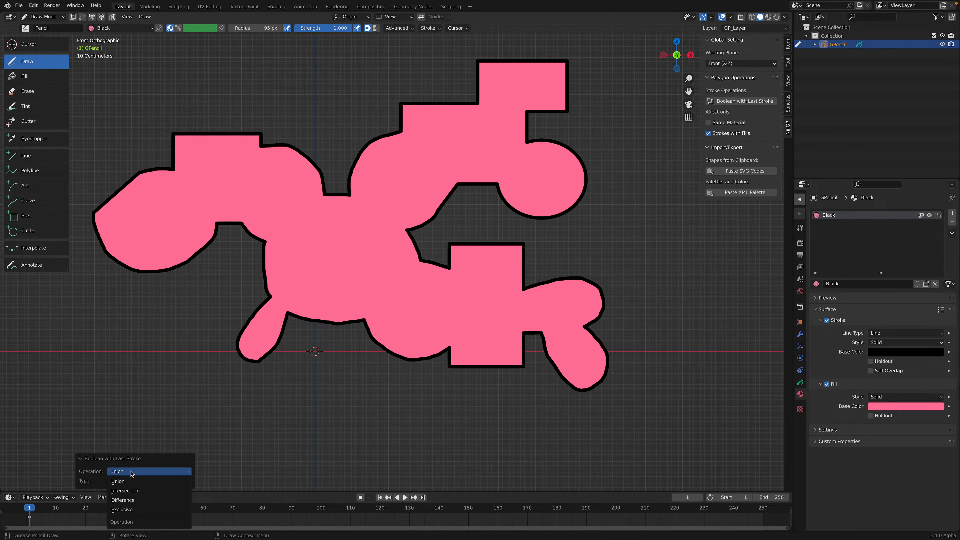
{"action": "left_click", "coordinate": [136, 491]}
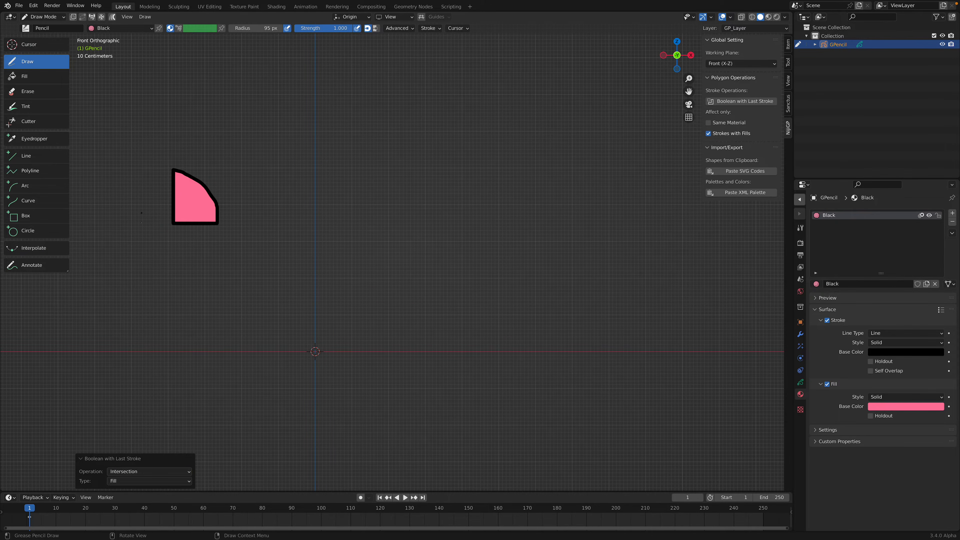
{"action": "left_click", "coordinate": [150, 472]}
{"action": "left_click", "coordinate": [149, 501]}
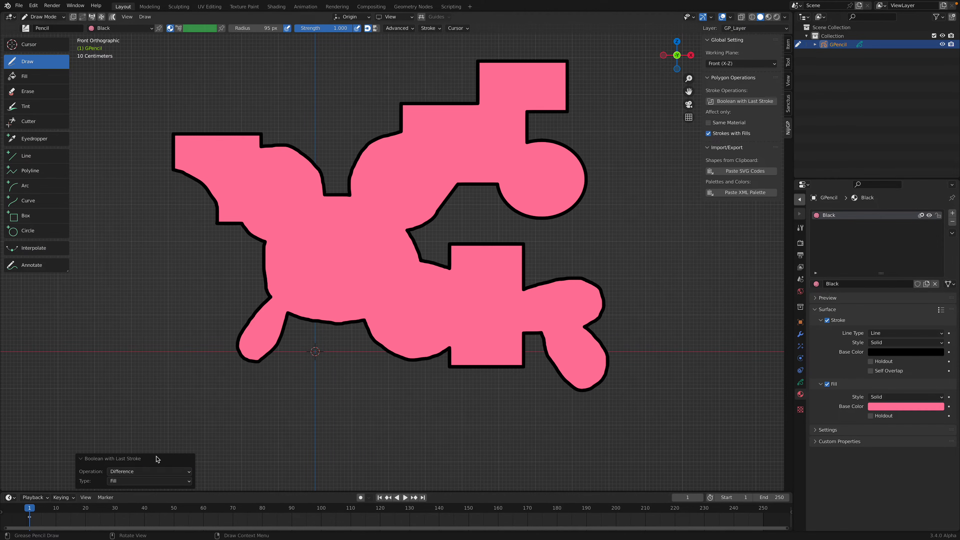
Keep Difference as the Boolean operation, draw a freehand blob over the upper-left square's top edge and subtract it from the shape.
{"action": "left_click", "coordinate": [153, 472]}
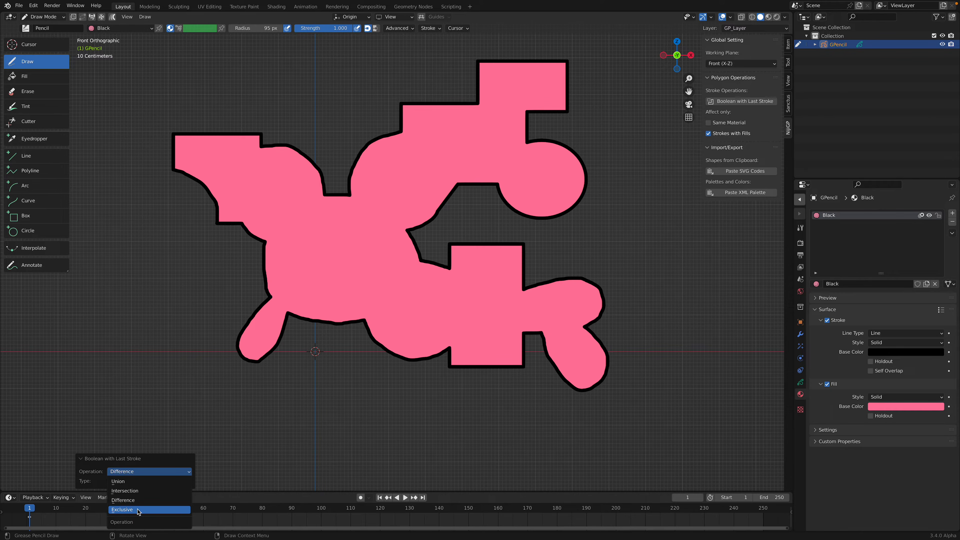
{"action": "left_click", "coordinate": [142, 500]}
{"action": "mouse_move", "coordinate": [218, 108]}
{"action": "left_mouse_down"}
{"action": "mouse_move", "coordinate": [212, 130]}
{"action": "mouse_move", "coordinate": [299, 109]}
{"action": "mouse_move", "coordinate": [235, 88]}
{"action": "left_mouse_up"}
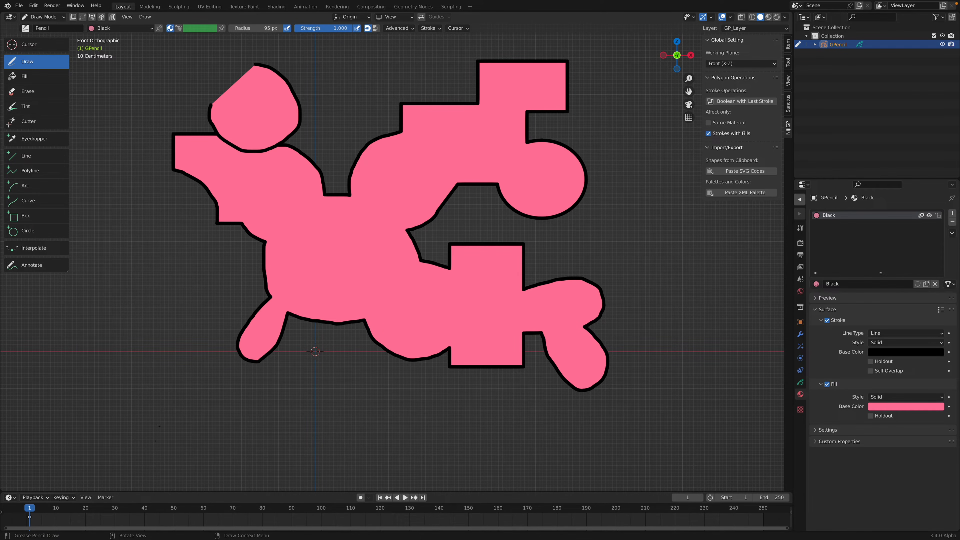
{"action": "left_click", "coordinate": [748, 100]}
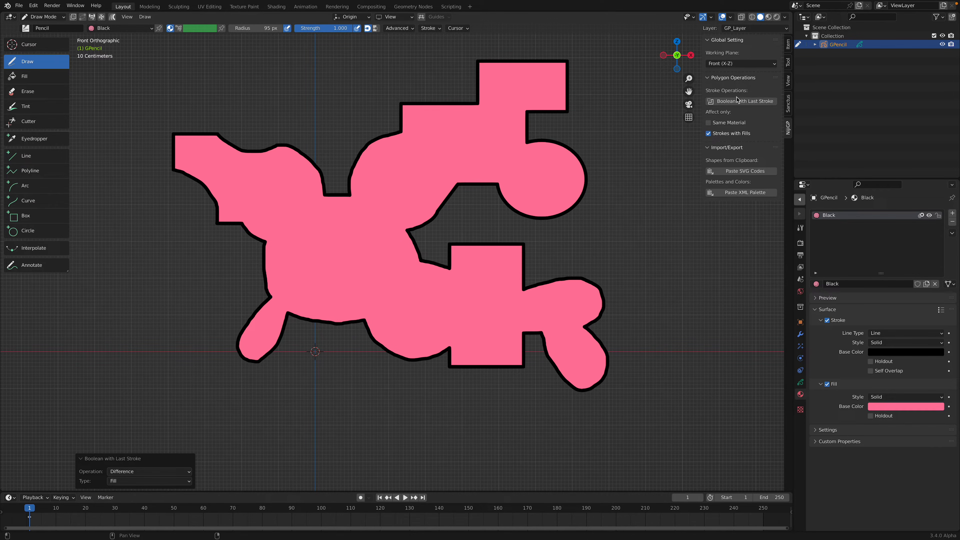
Subtract a freehand oval drawn over the topmost box's upper-right corner and check the Quick Favorites option for Boolean with Last Stroke.
{"action": "scroll", "coordinate": [536, 120], "scroll_direction": "down", "scroll_amount": 1}
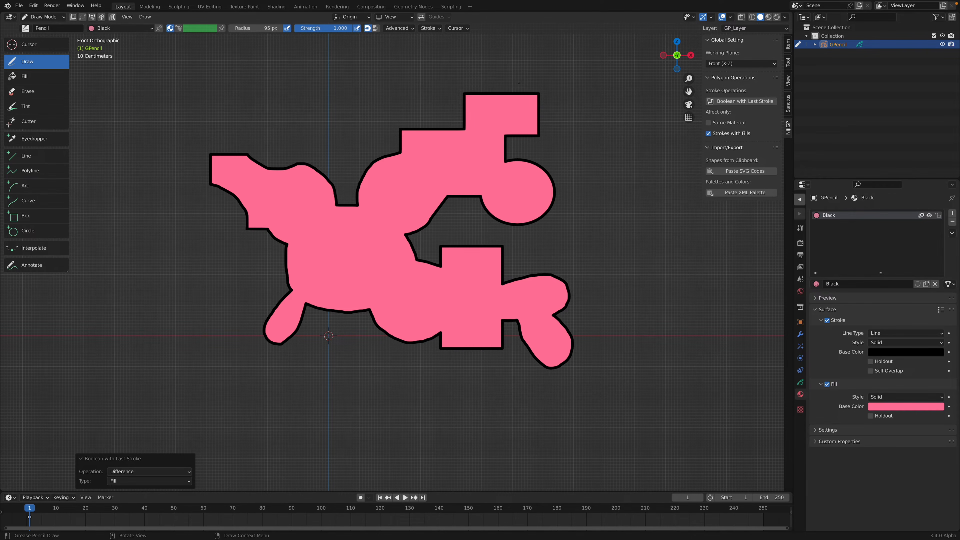
{"action": "mouse_move", "coordinate": [514, 75]}
{"action": "left_mouse_down"}
{"action": "mouse_move", "coordinate": [508, 106]}
{"action": "mouse_move", "coordinate": [525, 115]}
{"action": "mouse_move", "coordinate": [565, 99]}
{"action": "mouse_move", "coordinate": [558, 72]}
{"action": "mouse_move", "coordinate": [514, 73]}
{"action": "left_mouse_up"}
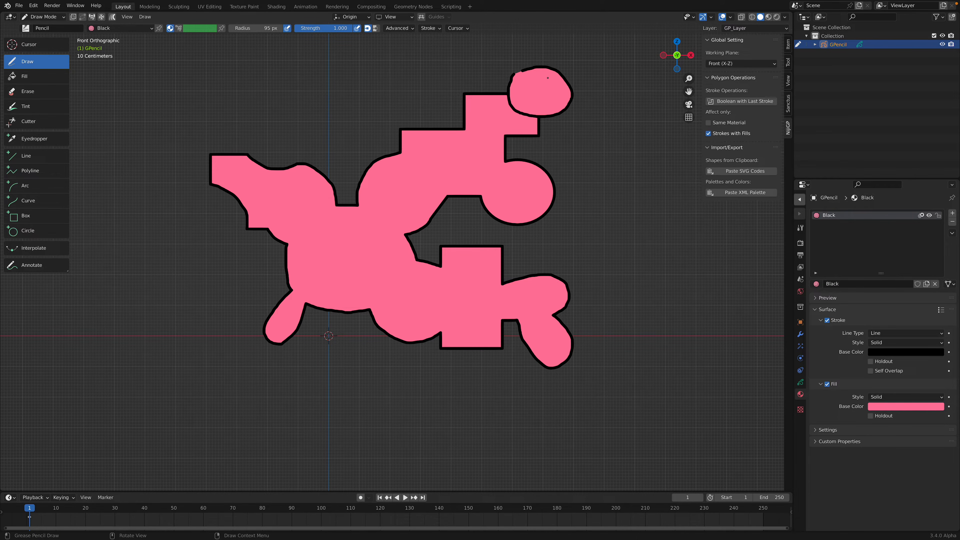
{"action": "key", "text": "q"}
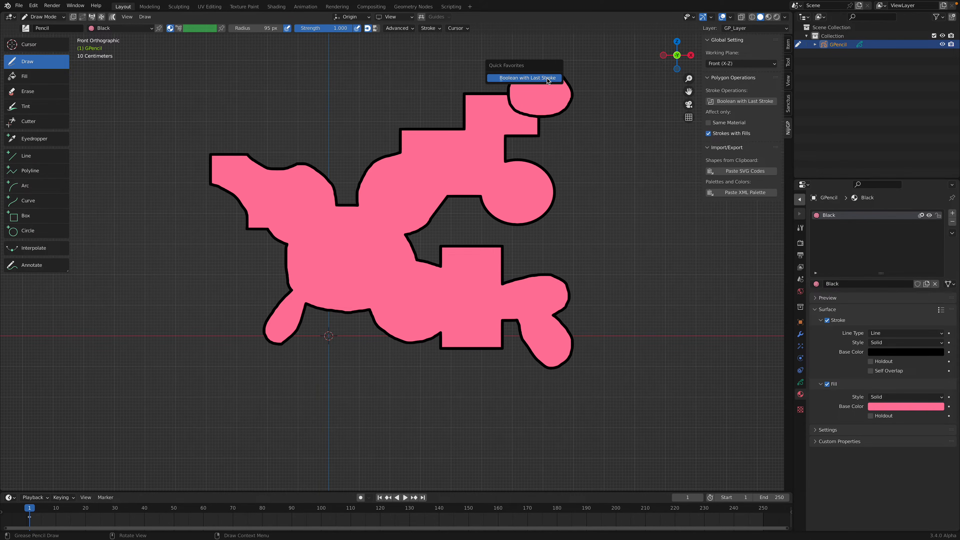
{"action": "left_click", "coordinate": [548, 79]}
{"action": "right_click", "coordinate": [726, 101]}
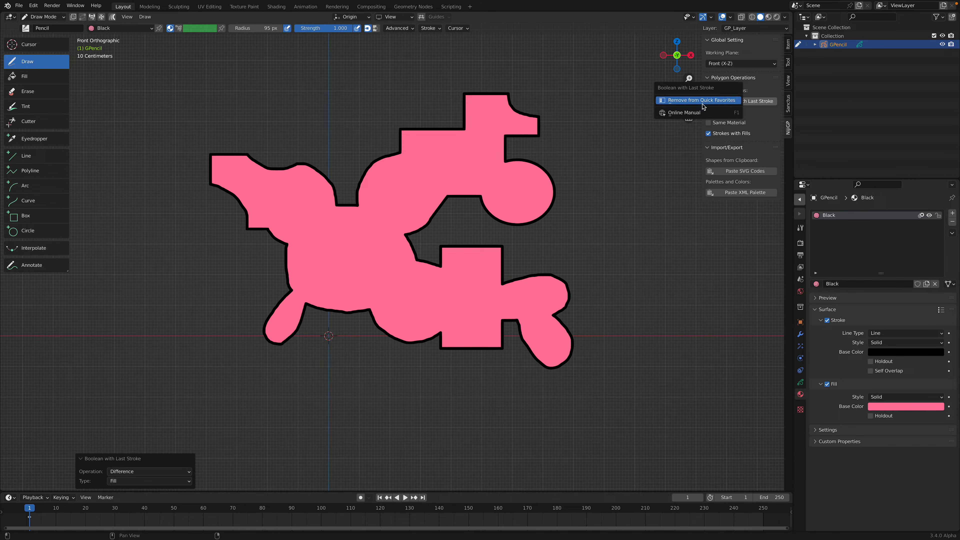
Draw two more freehand blobs, one over the upper-middle box's left corner and one over the upper-left square, subtracting each from the shape.
{"action": "mouse_move", "coordinate": [420, 109]}
{"action": "left_mouse_down"}
{"action": "mouse_move", "coordinate": [395, 167]}
{"action": "mouse_move", "coordinate": [382, 110]}
{"action": "left_mouse_up"}
{"action": "key", "text": "q"}
{"action": "left_click", "coordinate": [365, 112]}
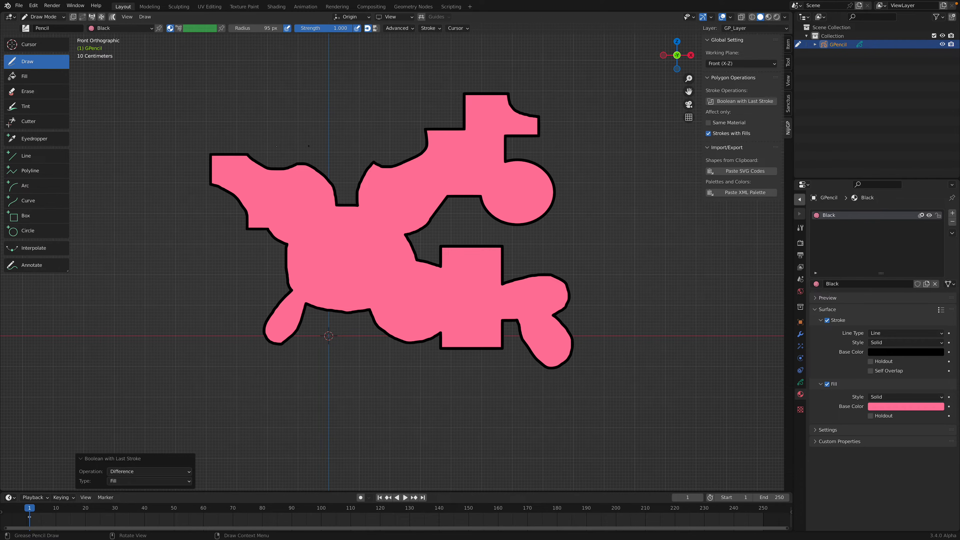
{"action": "left_click_drag", "start_coordinate": [244, 130], "coordinate": [248, 132]}
{"action": "key", "text": "q"}
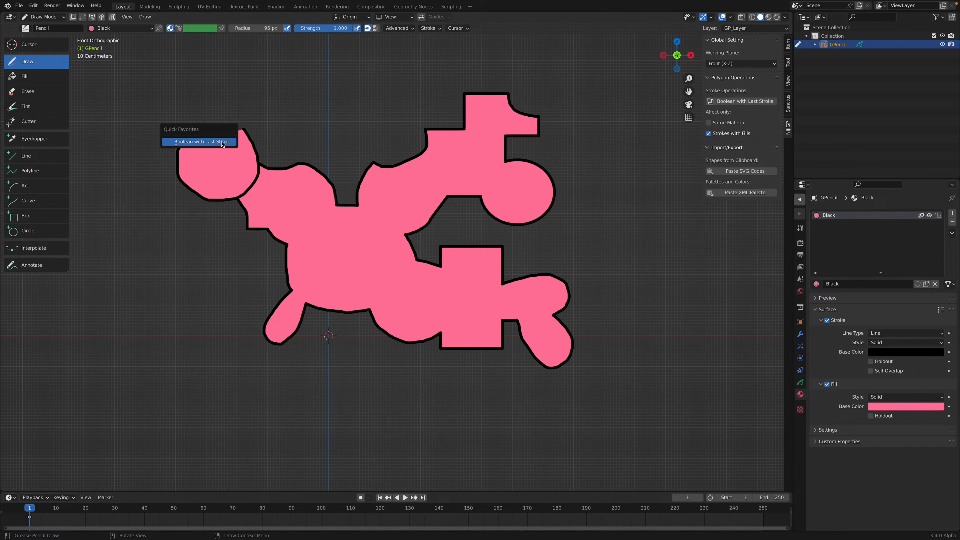
{"action": "left_click", "coordinate": [221, 142]}
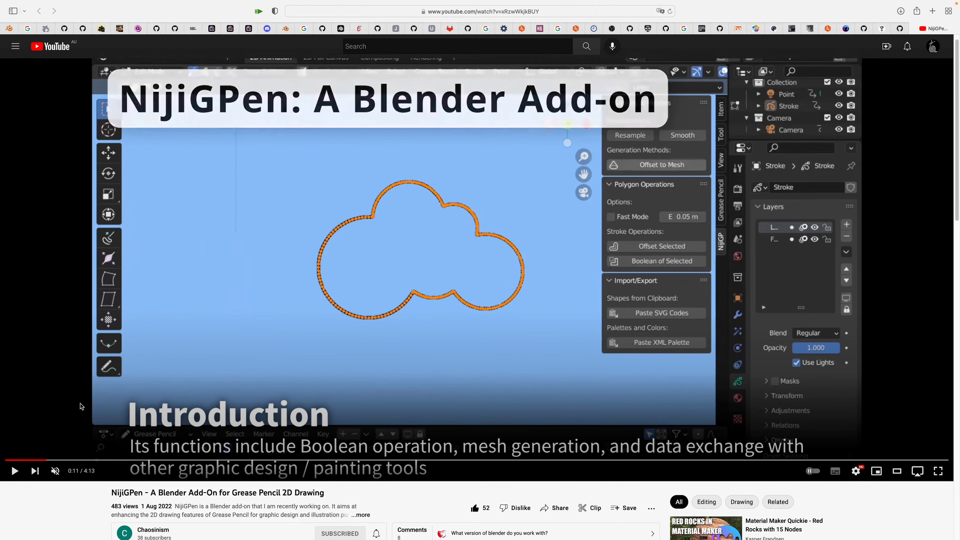
Play a short part of the NijiGPen introduction video on YouTube, pause it and switch back to Blender.
{"action": "left_click", "coordinate": [97, 432]}
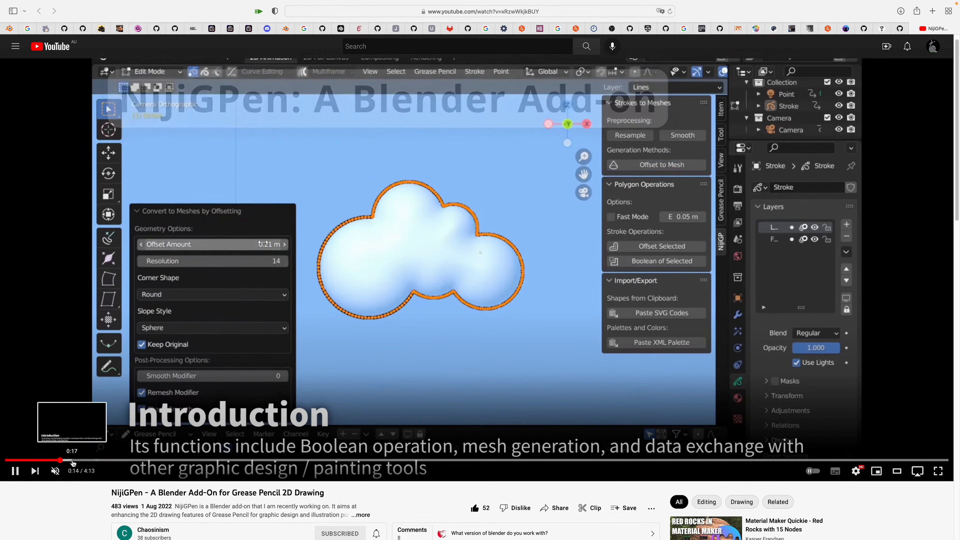
{"action": "left_click", "coordinate": [249, 337]}
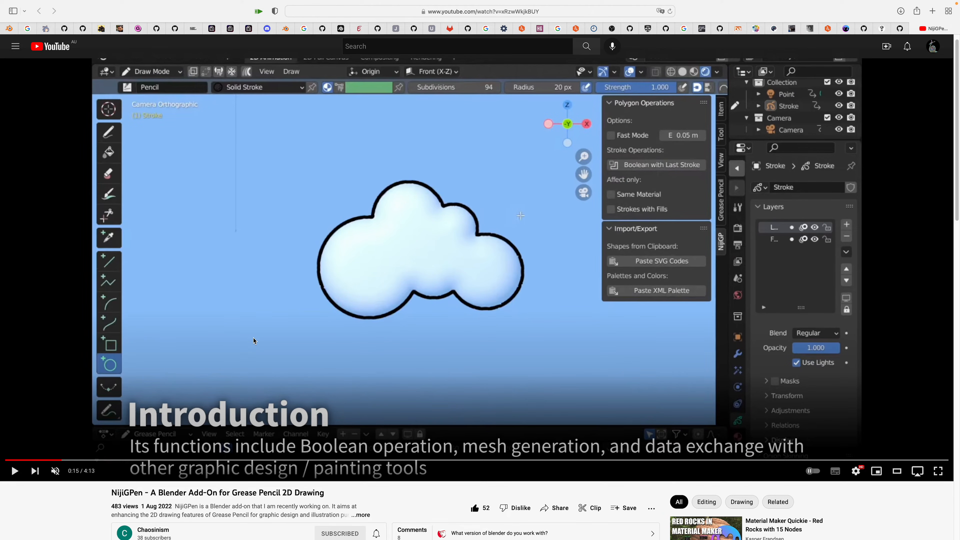
{"action": "key", "text": "ctrl+Left"}
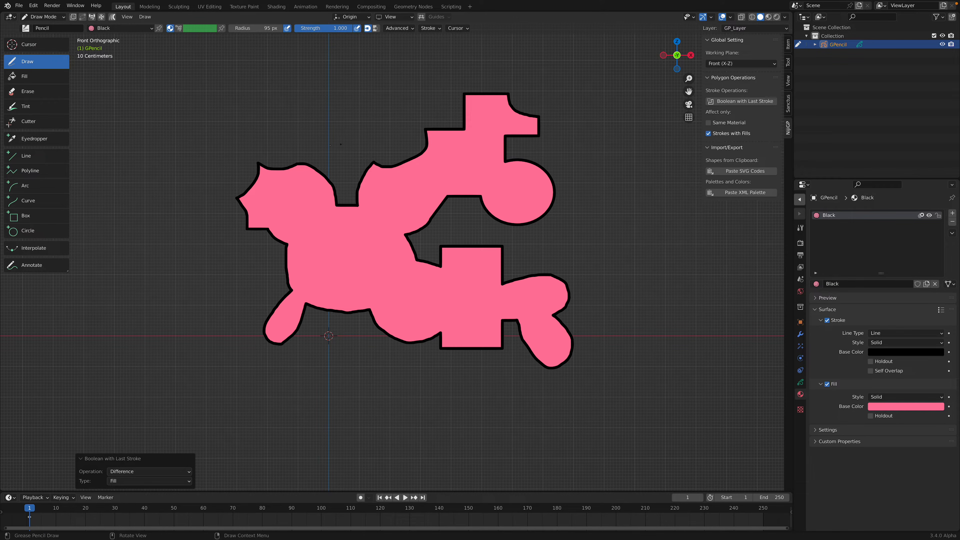
Draw a large freehand blob over the upper-left lobe and combine it with the shape using the Union operation.
{"action": "mouse_move", "coordinate": [298, 175]}
{"action": "left_mouse_down"}
{"action": "mouse_move", "coordinate": [247, 125]}
{"action": "mouse_move", "coordinate": [212, 233]}
{"action": "mouse_move", "coordinate": [297, 207]}
{"action": "left_mouse_up"}
{"action": "left_click", "coordinate": [737, 101]}
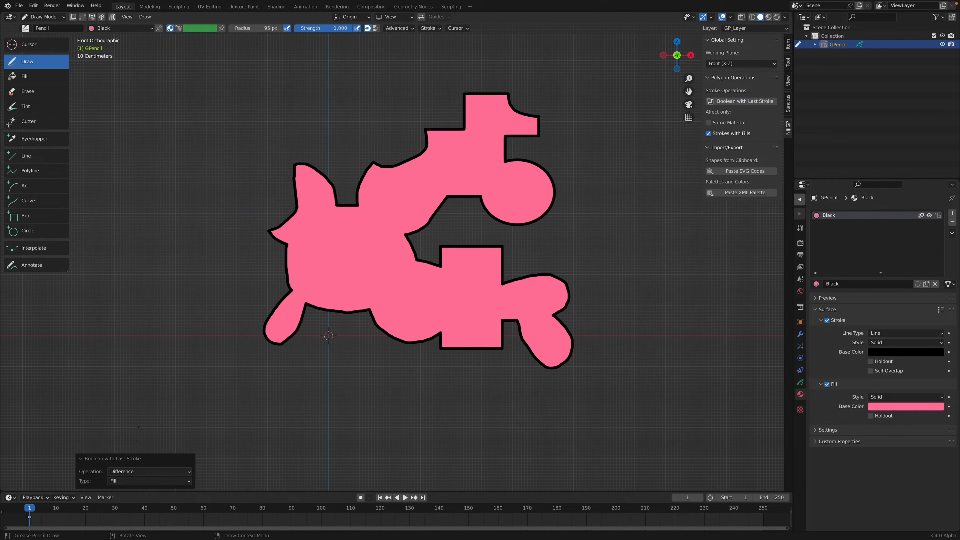
{"action": "left_click", "coordinate": [130, 472]}
{"action": "left_click", "coordinate": [132, 482]}
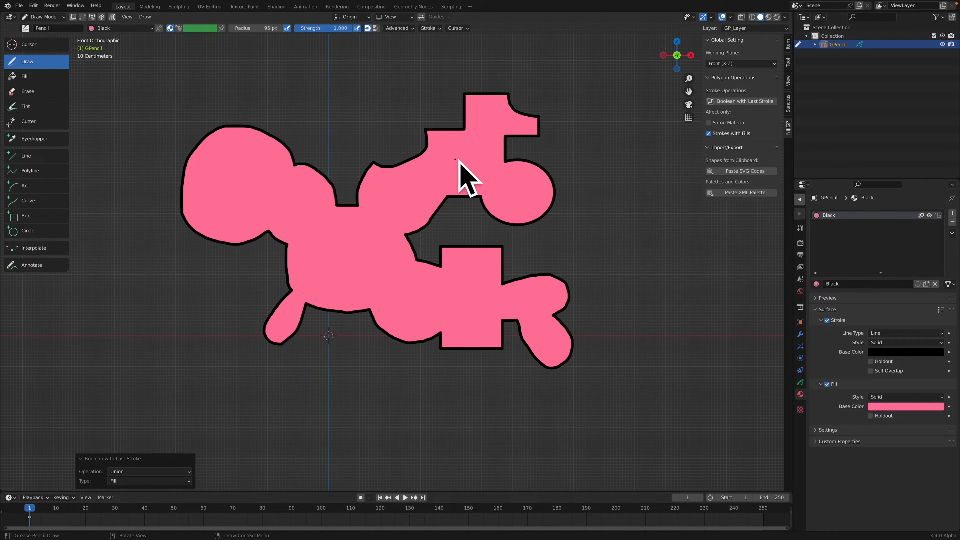
Switch to Edit Mode and apply Offset Selected to the outline, trying 0.06 m and settling on an offset of 0.02 m.
{"action": "left_click", "coordinate": [51, 17]}
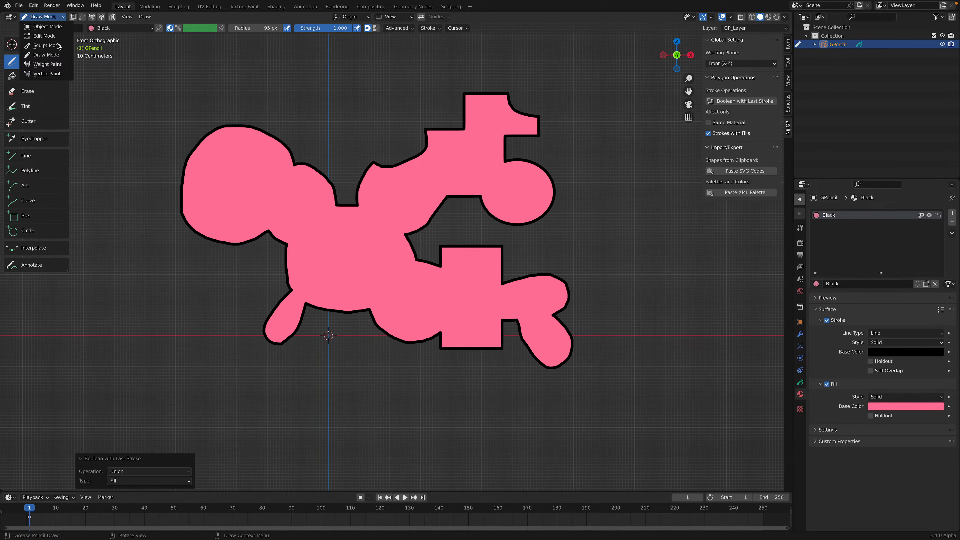
{"action": "left_click", "coordinate": [45, 36]}
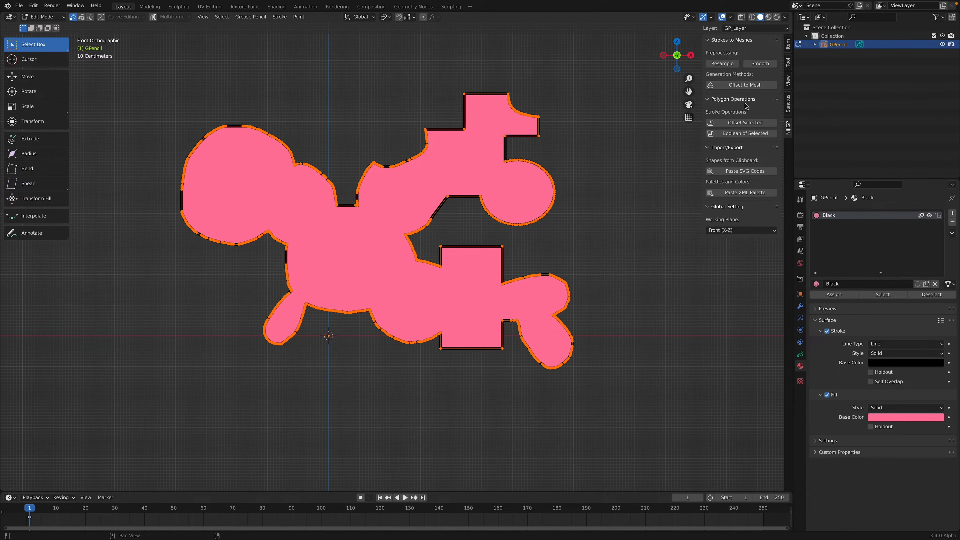
{"action": "left_click", "coordinate": [744, 123]}
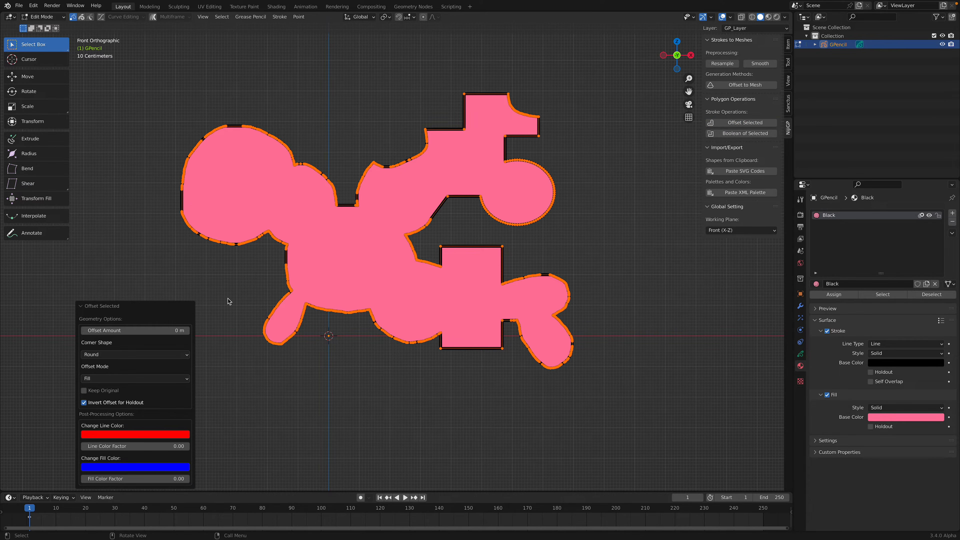
{"action": "left_click_drag", "start_coordinate": [156, 328], "coordinate": [175, 328]}
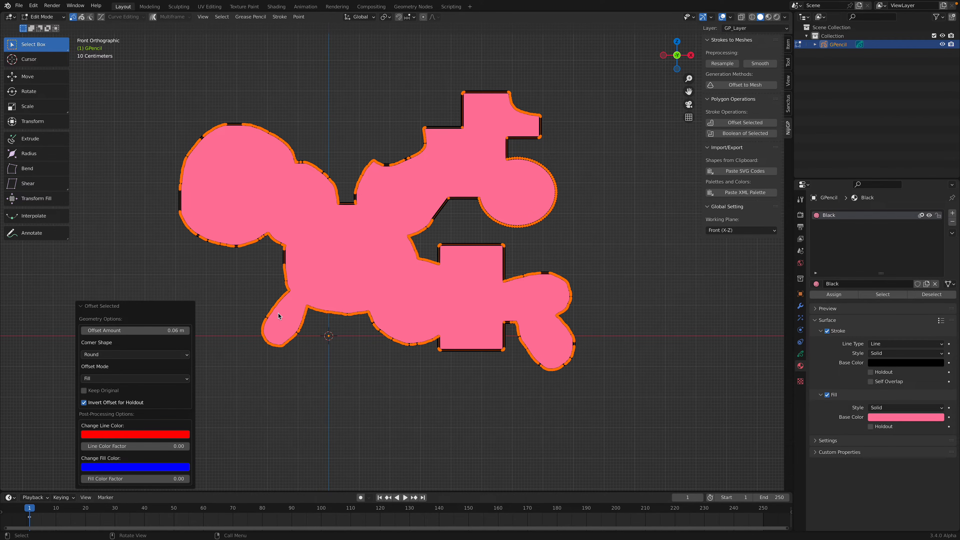
{"action": "mouse_move", "coordinate": [172, 332]}
{"action": "left_mouse_down"}
{"action": "mouse_move", "coordinate": [226, 332]}
{"action": "mouse_move", "coordinate": [159, 332]}
{"action": "left_mouse_up"}
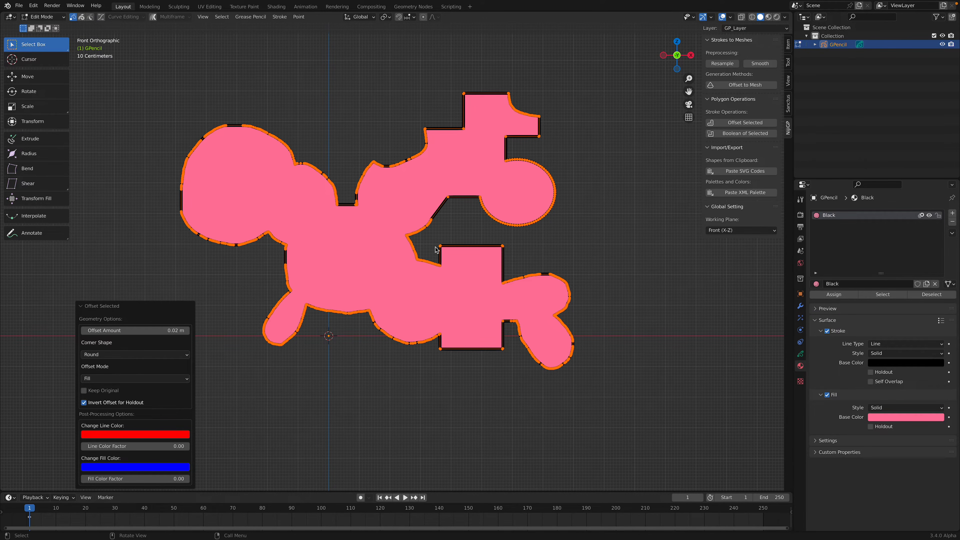
Convert the outline into a mesh with Offset to Mesh, using an offset amount of 0.53 m.
{"action": "left_click", "coordinate": [735, 87]}
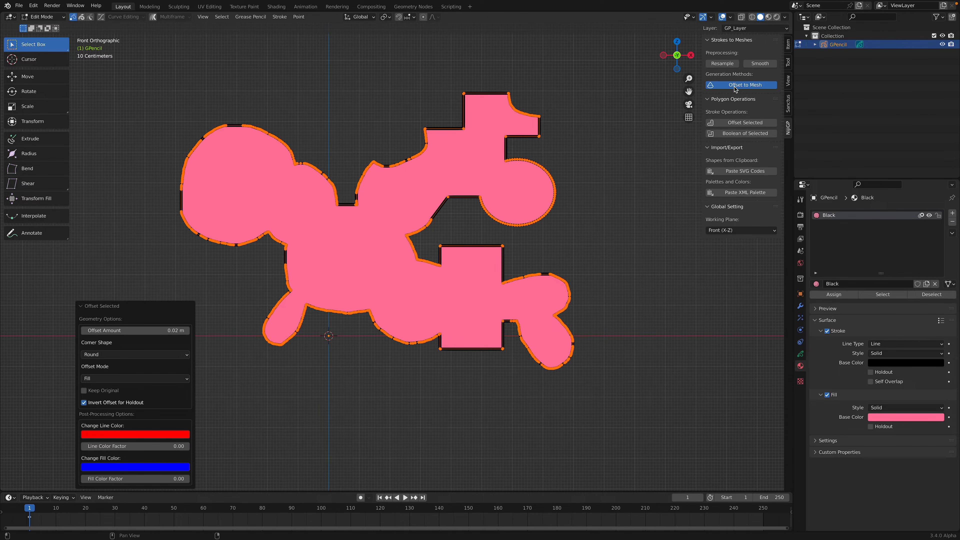
{"action": "middle_click_drag", "start_coordinate": [518, 243], "coordinate": [312, 289]}
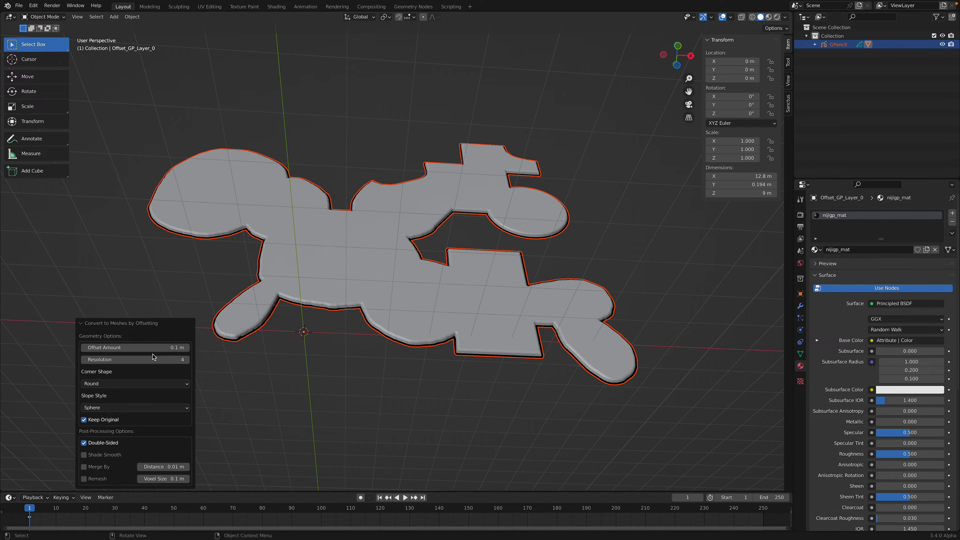
{"action": "left_click_drag", "start_coordinate": [159, 347], "coordinate": [287, 332]}
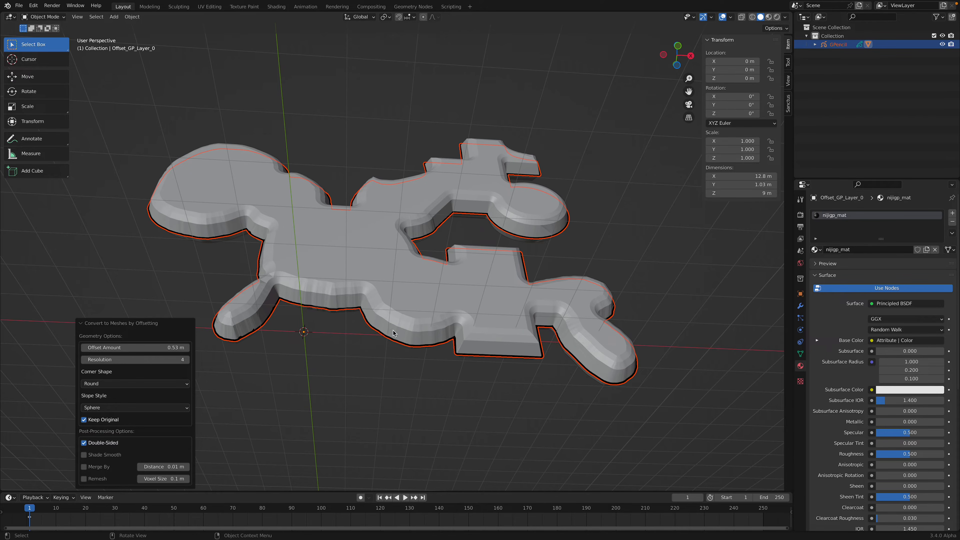
Set the generated mesh's resolution to 3 and its offset amount to 0.65 m.
{"action": "left_click", "coordinate": [85, 360]}
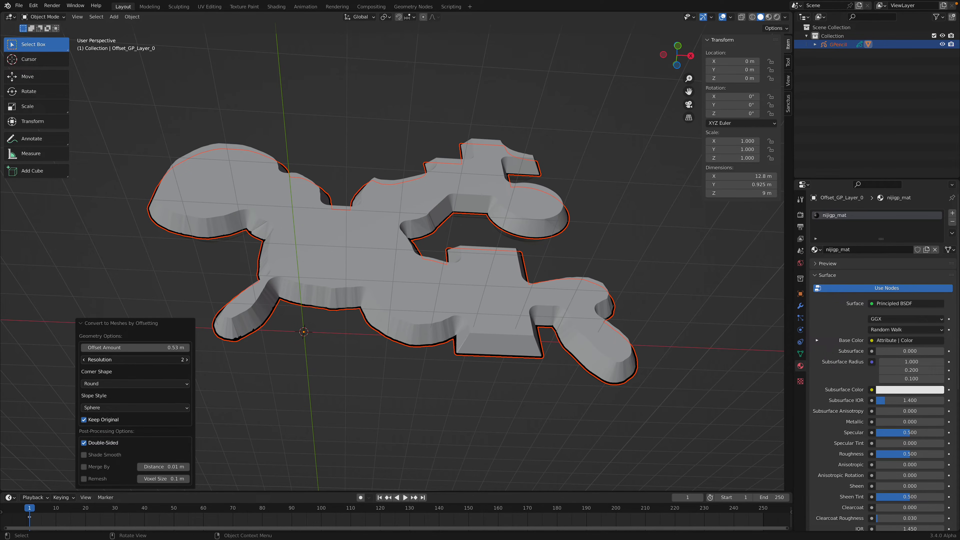
{"action": "mouse_move", "coordinate": [308, 326]}
{"action": "middle_mouse_down"}
{"action": "mouse_move", "coordinate": [306, 250]}
{"action": "mouse_move", "coordinate": [312, 322]}
{"action": "middle_mouse_up"}
{"action": "left_click_drag", "start_coordinate": [134, 348], "coordinate": [140, 348]}
{"action": "mouse_move", "coordinate": [489, 272]}
{"action": "middle_mouse_down"}
{"action": "mouse_move", "coordinate": [474, 254]}
{"action": "mouse_move", "coordinate": [465, 302]}
{"action": "mouse_move", "coordinate": [492, 292]}
{"action": "mouse_move", "coordinate": [492, 272]}
{"action": "middle_mouse_up"}
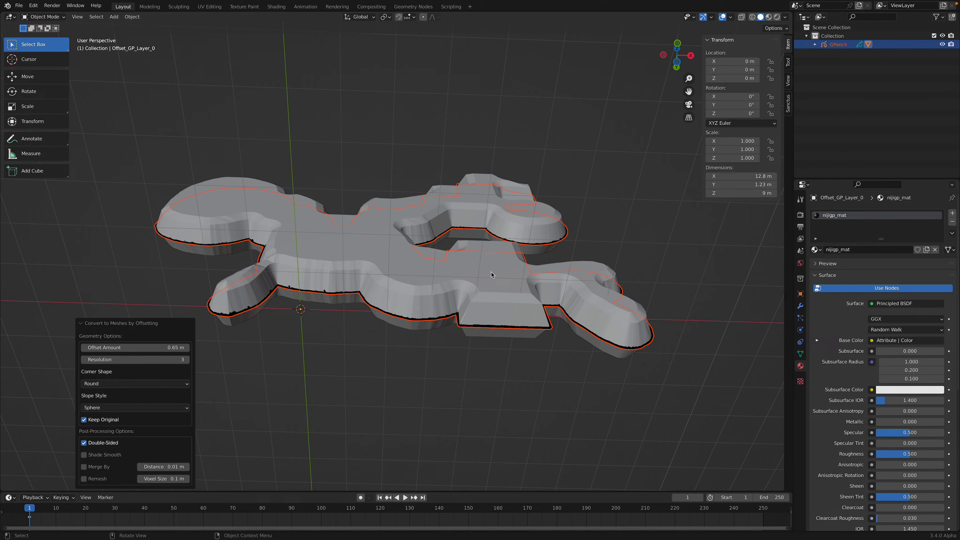
{"action": "middle_click_drag", "start_coordinate": [428, 285], "coordinate": [378, 314]}
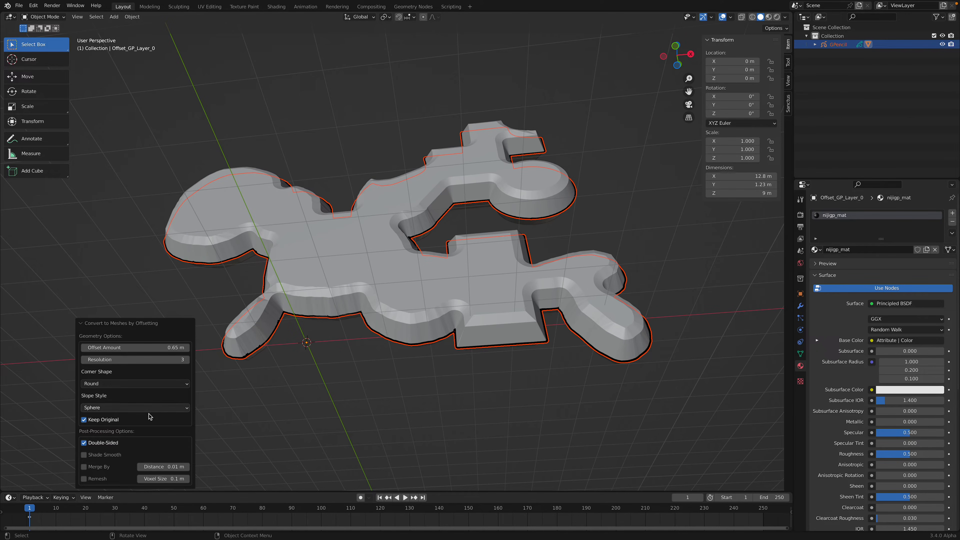
Enable Shade Smooth and Remesh in the mesh conversion's post-processing options.
{"action": "left_click", "coordinate": [106, 456]}
{"action": "left_click", "coordinate": [84, 479]}
{"action": "mouse_move", "coordinate": [353, 333]}
{"action": "middle_mouse_down"}
{"action": "mouse_move", "coordinate": [354, 303]}
{"action": "mouse_move", "coordinate": [354, 346]}
{"action": "middle_mouse_up"}
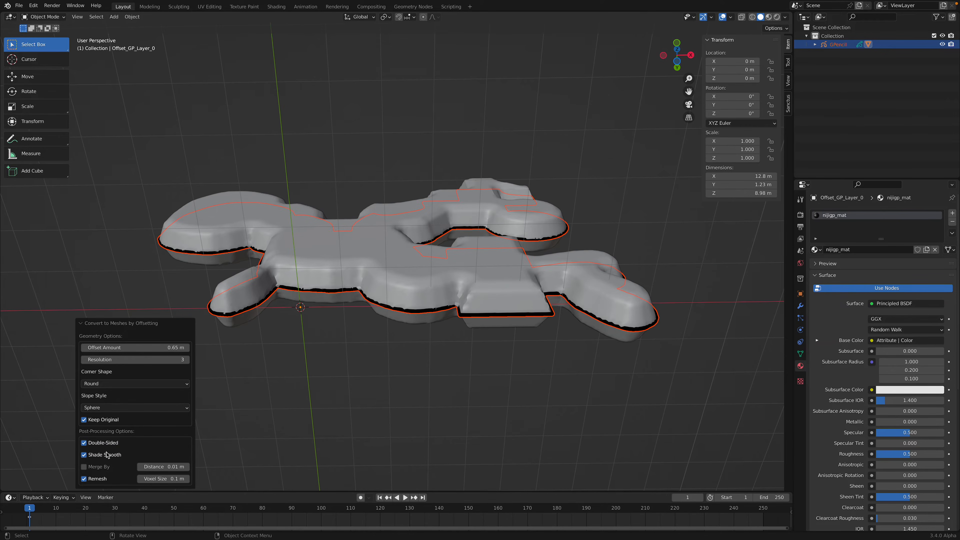
{"action": "left_click", "coordinate": [96, 468]}
{"action": "middle_click_drag", "start_coordinate": [348, 259], "coordinate": [302, 294]}
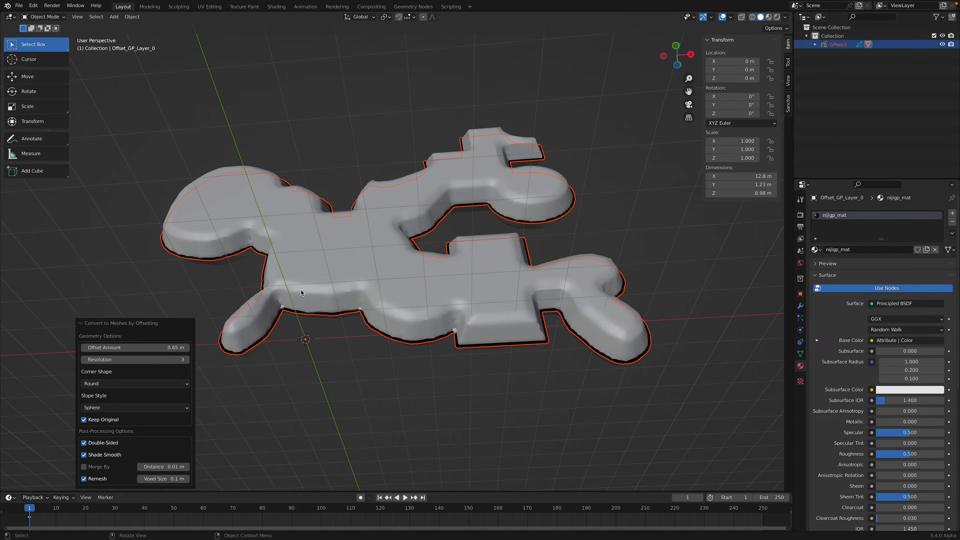
Try the Linear and Step slope styles on the generated mesh and return it to Sphere.
{"action": "left_click", "coordinate": [129, 407]}
{"action": "left_click", "coordinate": [132, 418]}
{"action": "left_click", "coordinate": [134, 408]}
{"action": "left_click", "coordinate": [131, 427]}
{"action": "left_click", "coordinate": [135, 408]}
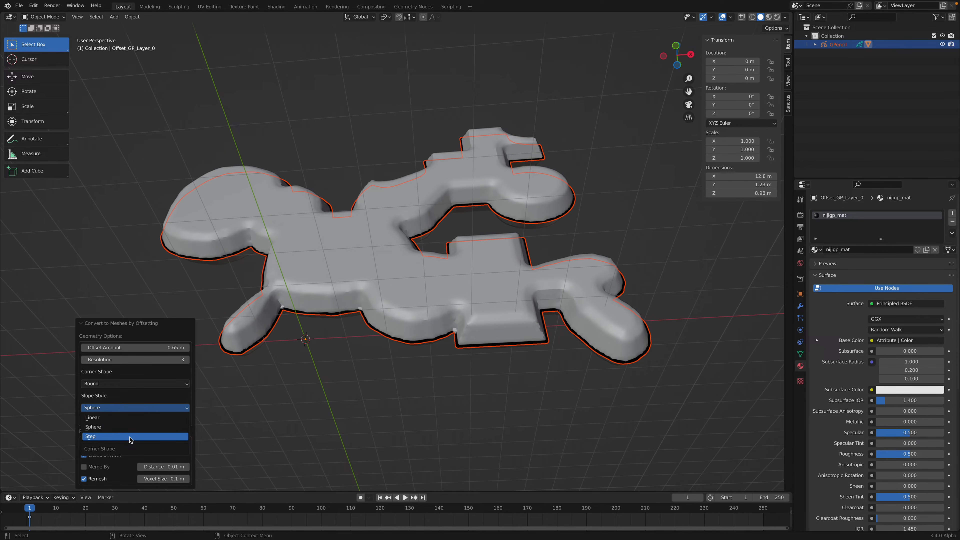
{"action": "key", "text": "Return"}
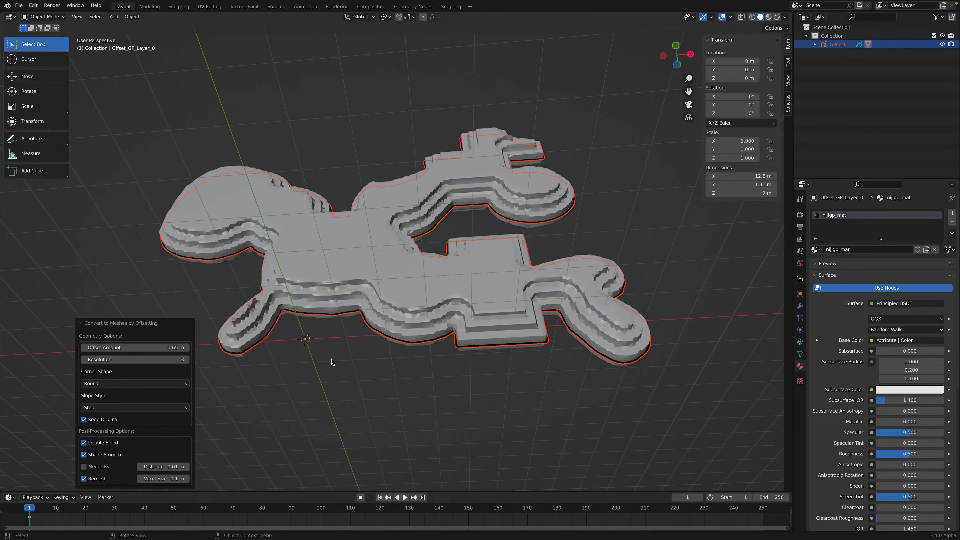
{"action": "left_click", "coordinate": [160, 408]}
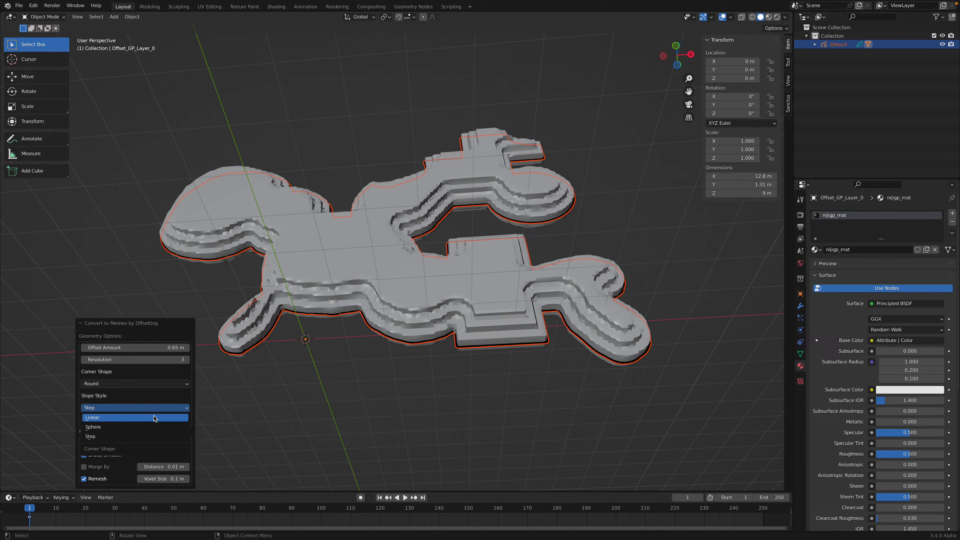
{"action": "left_click", "coordinate": [154, 418]}
{"action": "left_click", "coordinate": [158, 408]}
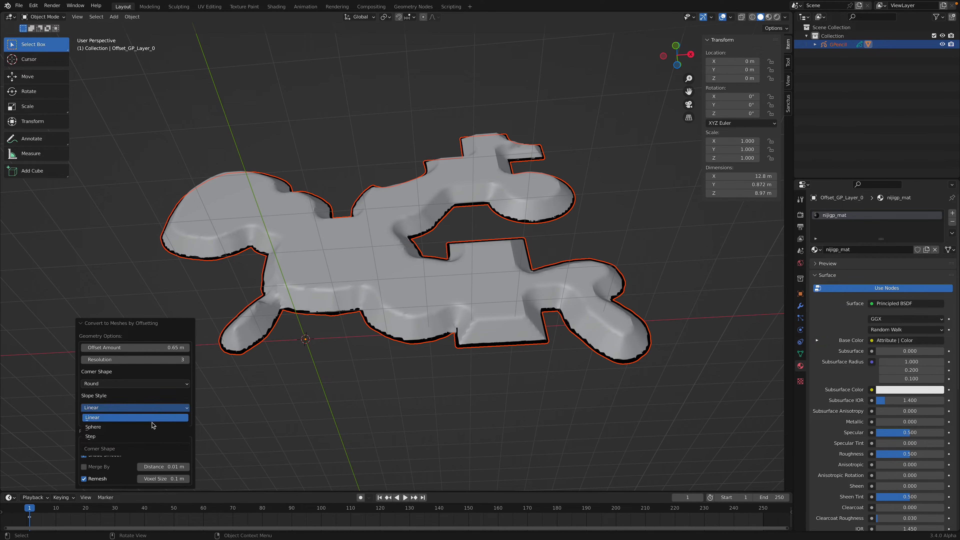
{"action": "left_click", "coordinate": [154, 426]}
{"action": "middle_click_drag", "start_coordinate": [369, 325], "coordinate": [180, 162]}
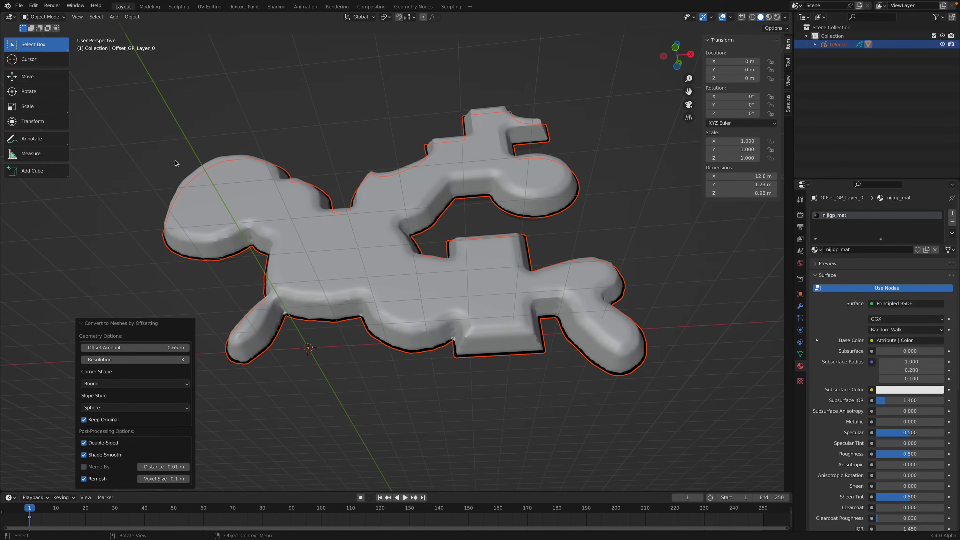
In Object Mode, move the generated mesh along X by -13.043 m so it sits beside the pink Grease Pencil shape.
{"action": "left_click", "coordinate": [47, 18]}
{"action": "left_click", "coordinate": [47, 27]}
{"action": "left_click", "coordinate": [379, 116]}
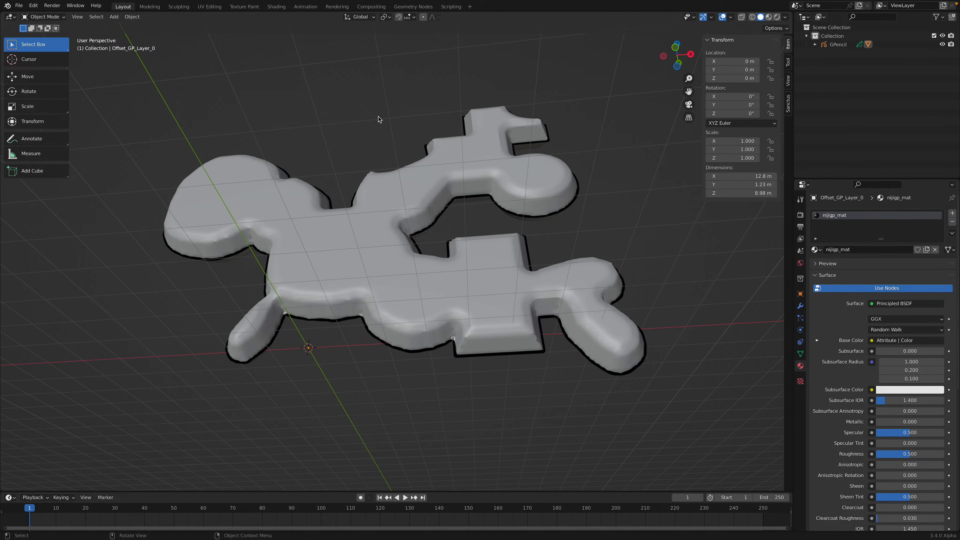
{"action": "scroll", "coordinate": [389, 195], "scroll_direction": "down", "scroll_amount": 2}
{"action": "middle_click_drag", "start_coordinate": [389, 195], "coordinate": [466, 246]}
{"action": "left_click", "coordinate": [401, 220]}
{"action": "key", "text": "g"}
{"action": "key", "text": "x"}
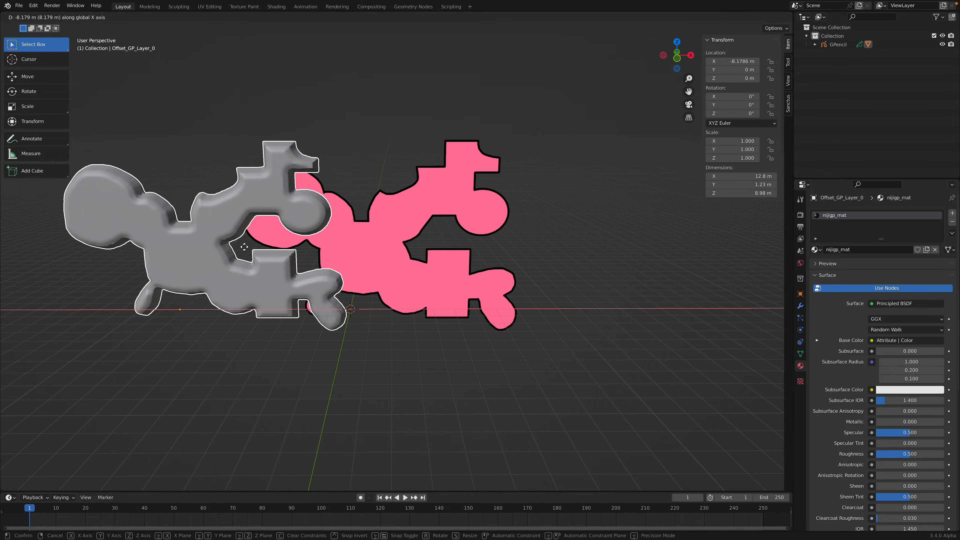
{"action": "left_click", "coordinate": [320, 238]}
{"action": "middle_click_drag", "start_coordinate": [321, 238], "coordinate": [406, 241], "text": "shift"}
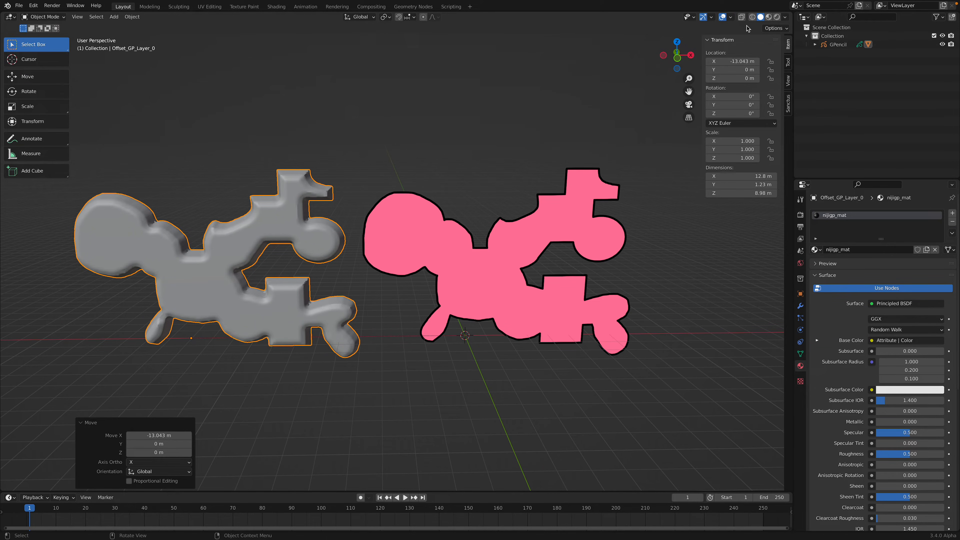
Split the 3D viewport horizontally, make the upper area a Geometry Node Editor and create a new node tree for the mesh.
{"action": "left_click", "coordinate": [786, 17]}
{"action": "mouse_move", "coordinate": [790, 14]}
{"action": "left_mouse_down"}
{"action": "mouse_move", "coordinate": [790, 43]}
{"action": "mouse_move", "coordinate": [545, 231]}
{"action": "left_mouse_up"}
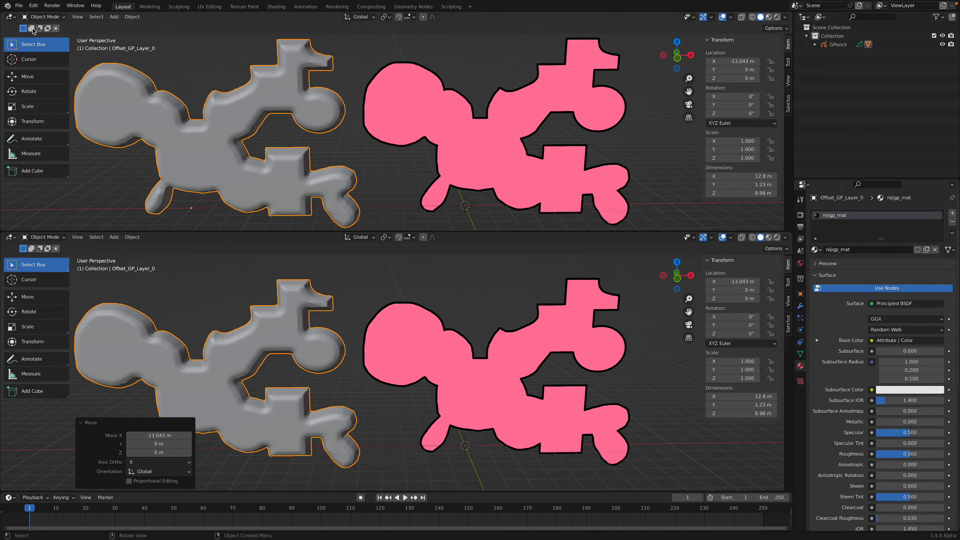
{"action": "left_click", "coordinate": [11, 17]}
{"action": "left_click", "coordinate": [36, 97]}
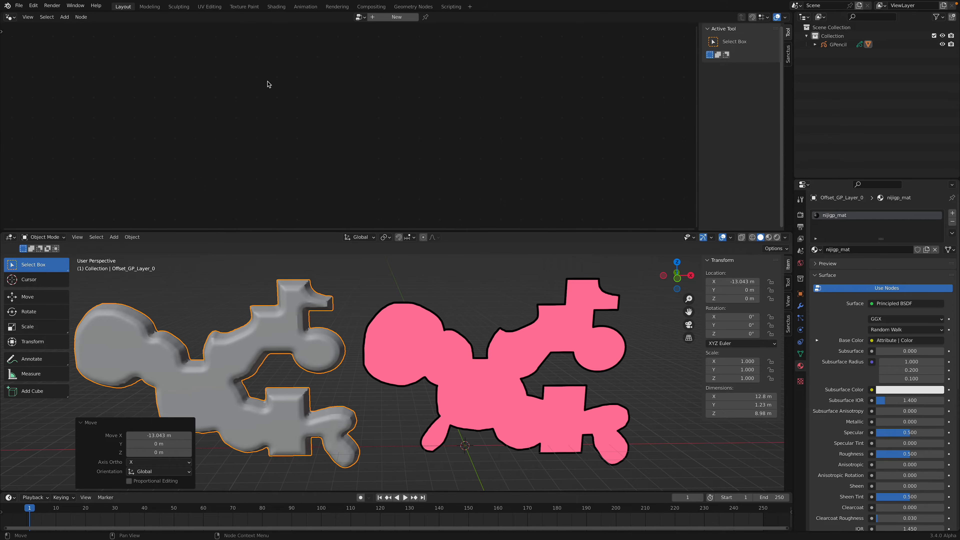
{"action": "left_click", "coordinate": [393, 18]}
{"action": "middle_click_drag", "start_coordinate": [343, 112], "coordinate": [343, 100]}
{"action": "scroll", "coordinate": [343, 101], "scroll_direction": "up", "scroll_amount": 3}
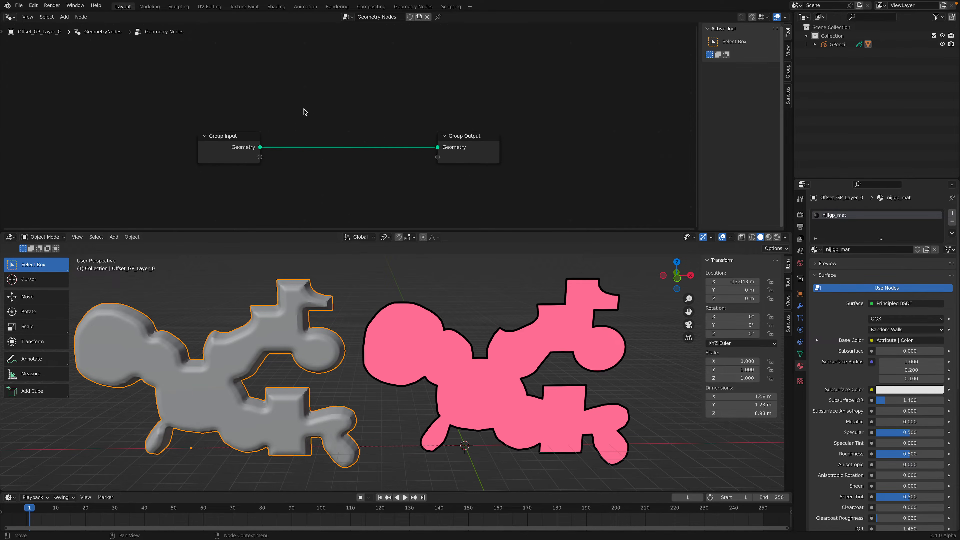
Insert a Mesh to Volume node followed by a Volume to Mesh node between Group Input and Group Output.
{"action": "key", "text": "shift+a"}
{"action": "left_click", "coordinate": [304, 109]}
{"action": "type", "text": "mesh to"}
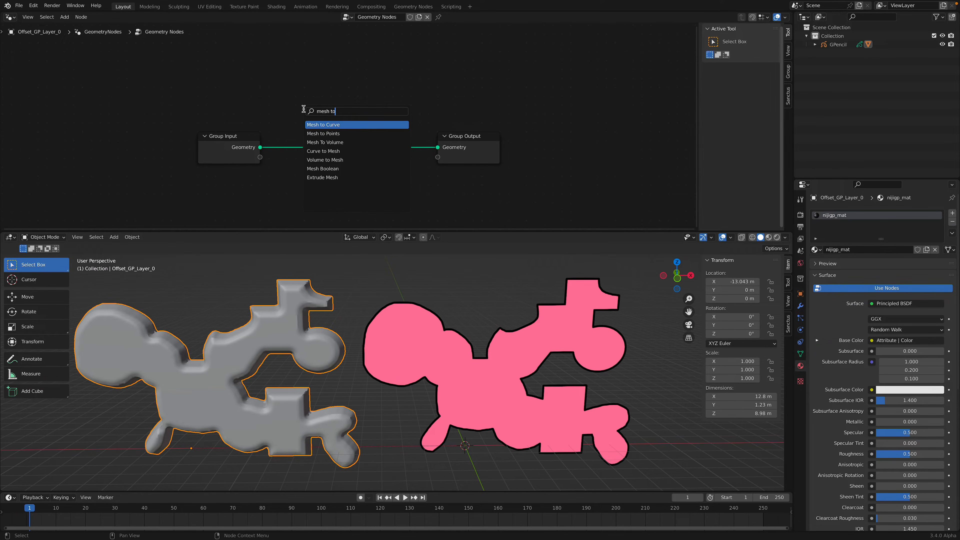
{"action": "left_click", "coordinate": [321, 143]}
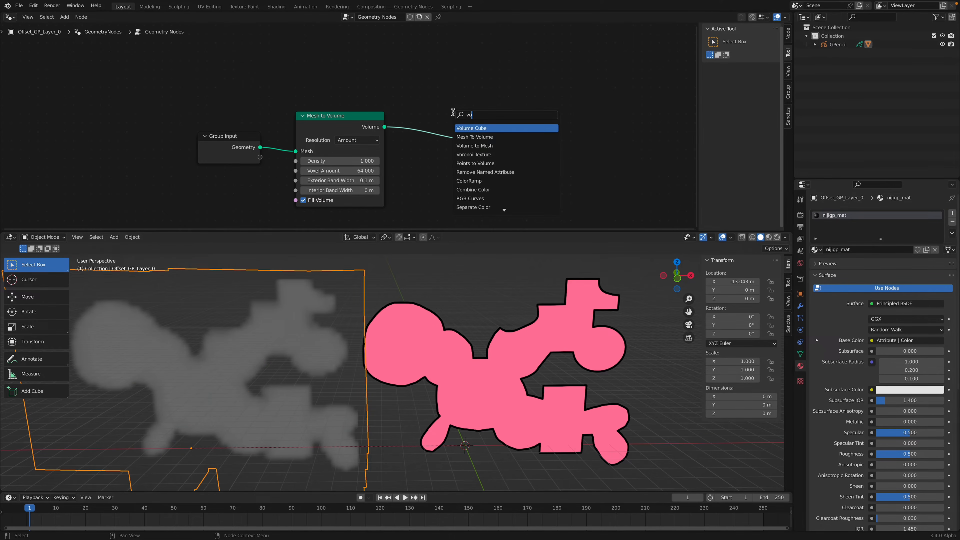
{"action": "key", "text": "Down"}
{"action": "key", "text": "Down"}
{"action": "key", "text": "Return"}
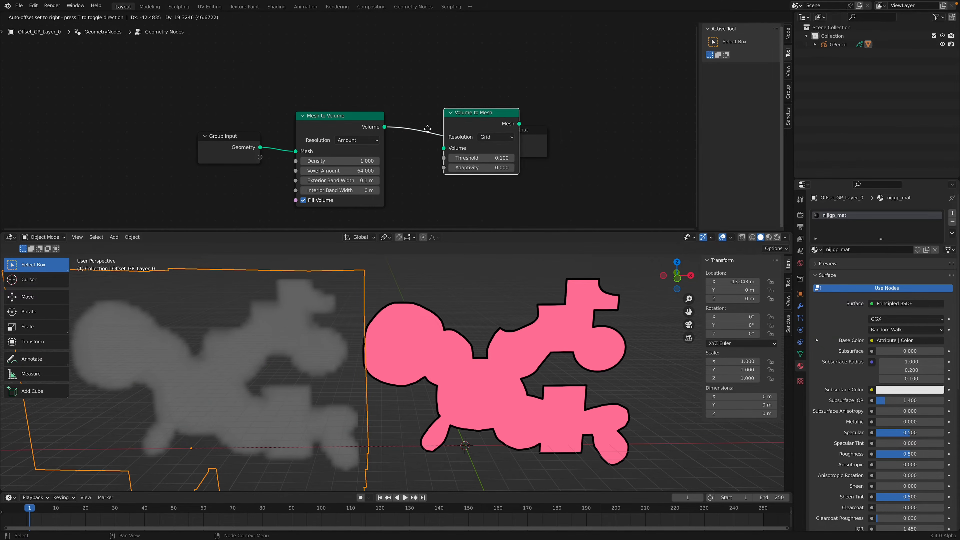
{"action": "left_click", "coordinate": [429, 101]}
Make room before Group Output and insert a Set Shade Smooth node after Volume to Mesh.
{"action": "middle_click_drag", "start_coordinate": [414, 317], "coordinate": [382, 230]}
{"action": "left_click_drag", "start_coordinate": [534, 132], "coordinate": [585, 138]}
{"action": "key", "text": "shift+a"}
{"action": "left_click", "coordinate": [543, 118]}
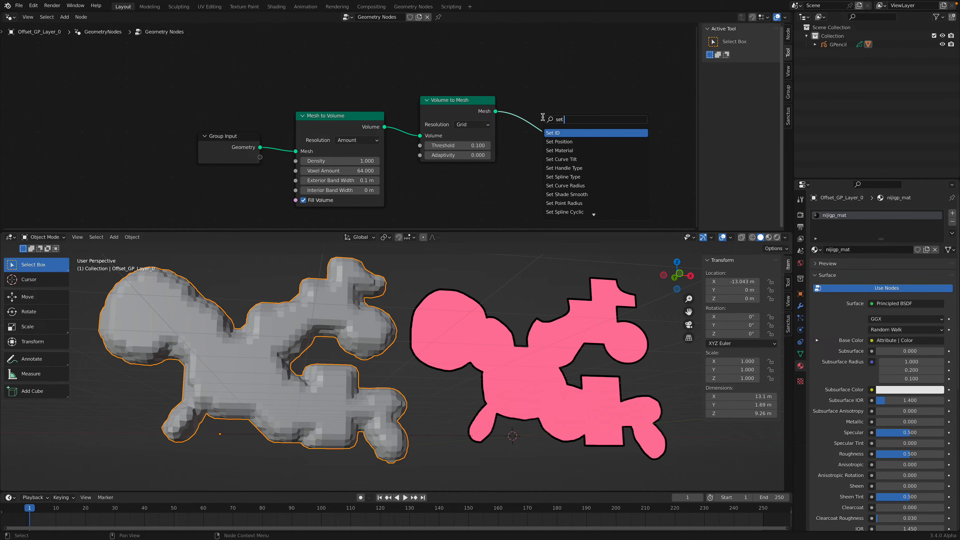
{"action": "key", "text": "Return"}
{"action": "left_click", "coordinate": [545, 114]}
{"action": "middle_click_drag", "start_coordinate": [427, 348], "coordinate": [420, 358]}
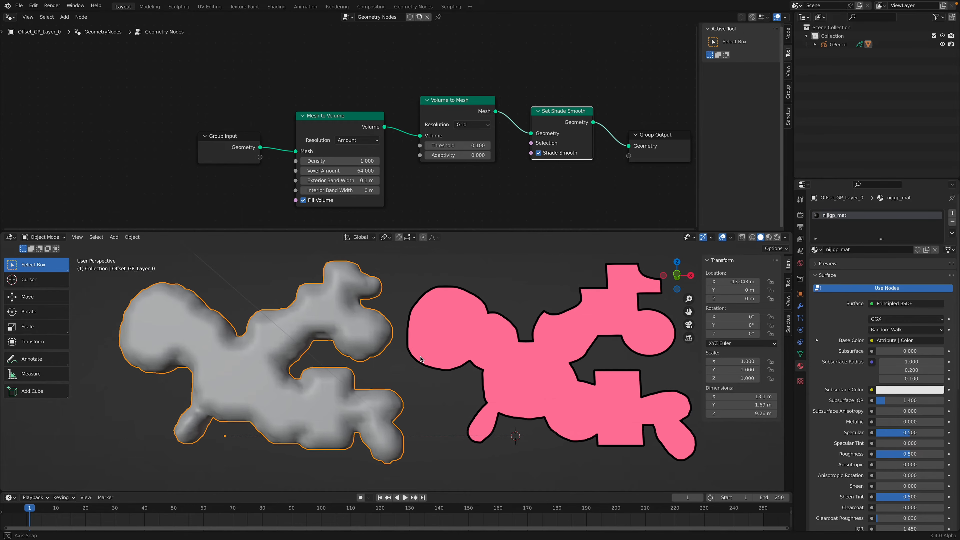
Adjust the Mesh to Volume node to a density of 3.460 and a voxel amount of 49.400, checking the shape from several angles.
{"action": "left_click_drag", "start_coordinate": [341, 161], "coordinate": [419, 171]}
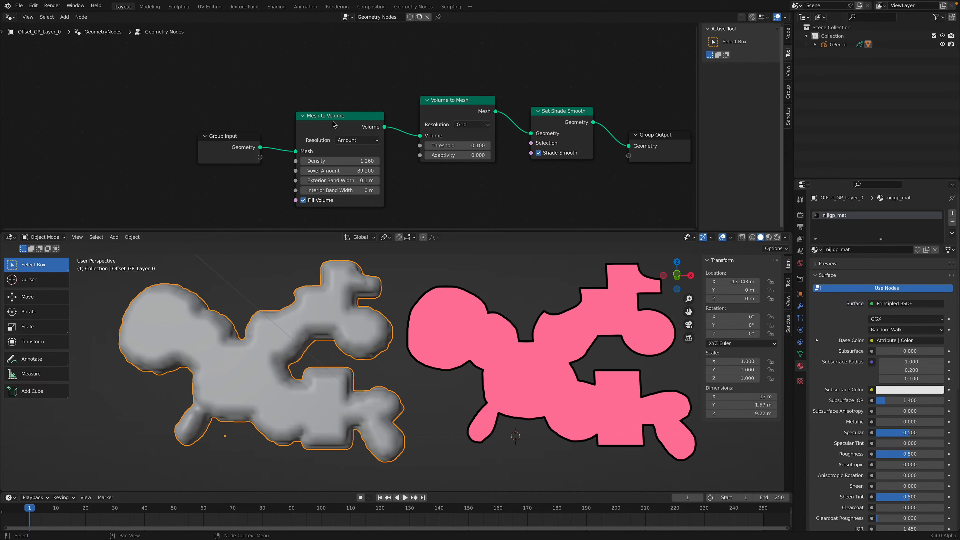
{"action": "scroll", "coordinate": [333, 122], "scroll_direction": "down", "scroll_amount": 1}
{"action": "middle_click_drag", "start_coordinate": [382, 114], "coordinate": [312, 106]}
{"action": "middle_click_drag", "start_coordinate": [412, 313], "coordinate": [416, 316]}
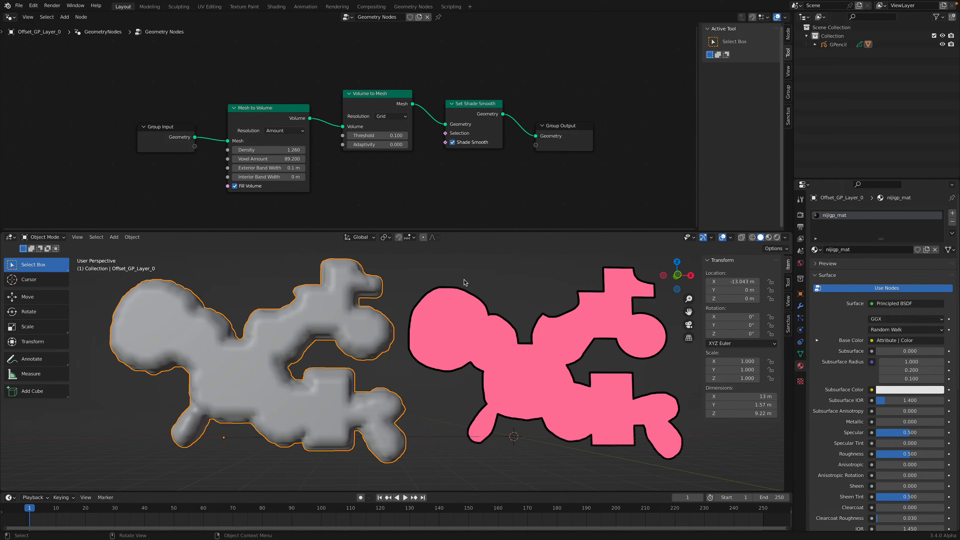
{"action": "middle_click_drag", "start_coordinate": [645, 348], "coordinate": [608, 351]}
{"action": "middle_click_drag", "start_coordinate": [517, 359], "coordinate": [426, 321]}
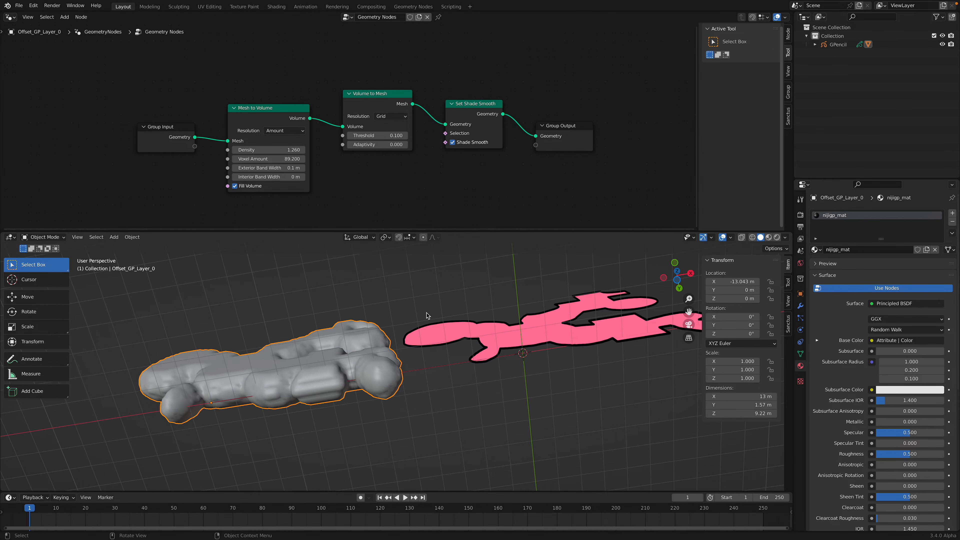
{"action": "middle_click_drag", "start_coordinate": [530, 326], "coordinate": [539, 390]}
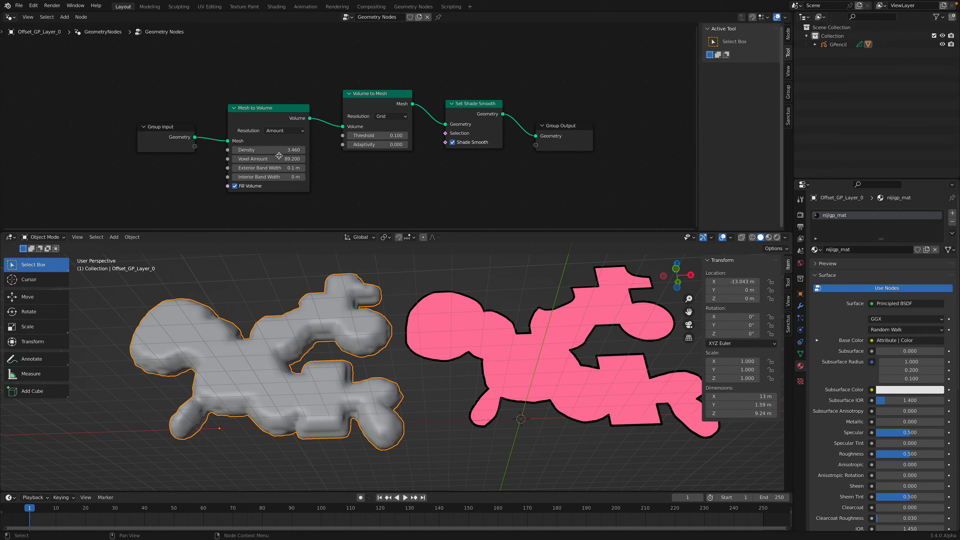
{"action": "left_click_drag", "start_coordinate": [269, 158], "coordinate": [208, 159]}
{"action": "middle_click_drag", "start_coordinate": [422, 300], "coordinate": [418, 355]}
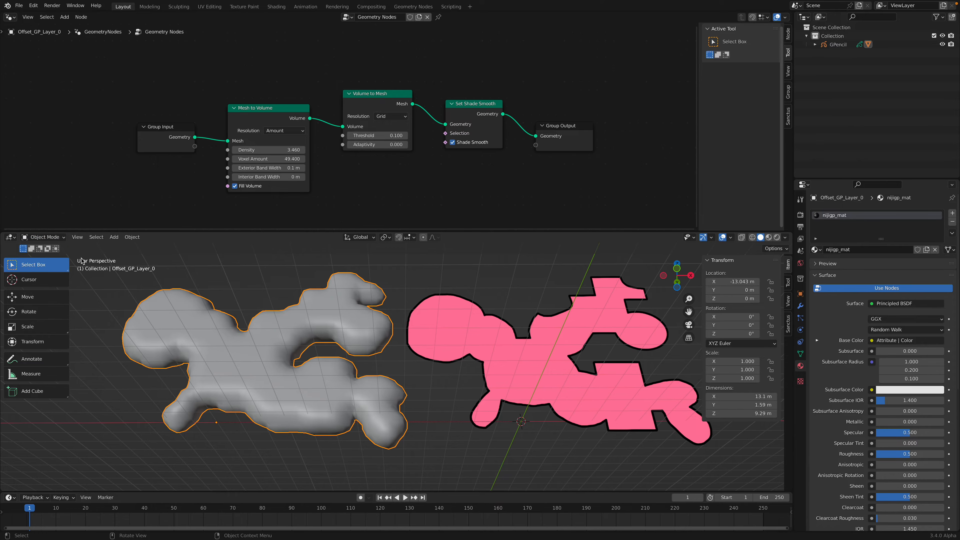
Duplicate the volume-smoothed mesh and offset the copy along X by -11.953 m.
{"action": "scroll", "coordinate": [276, 321], "scroll_direction": "down", "scroll_amount": 2}
{"action": "scroll", "coordinate": [342, 373], "scroll_direction": "down", "scroll_amount": 2}
{"action": "middle_click_drag", "start_coordinate": [342, 374], "coordinate": [405, 392], "text": "shift"}
{"action": "scroll", "coordinate": [404, 392], "scroll_direction": "up", "scroll_amount": 2}
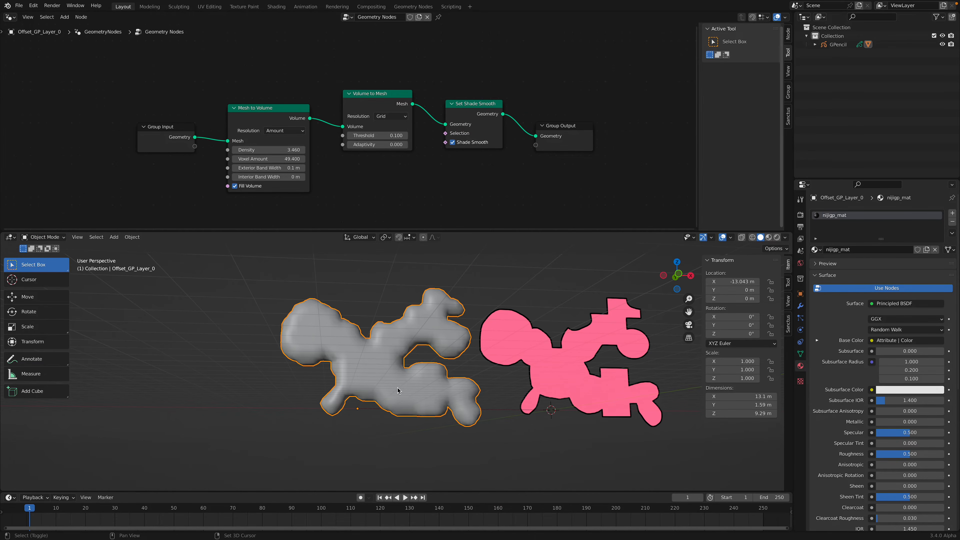
{"action": "key", "text": "shift+d"}
{"action": "key", "text": "x"}
{"action": "left_click", "coordinate": [214, 377]}
{"action": "middle_click_drag", "start_coordinate": [287, 371], "coordinate": [349, 378], "text": "shift"}
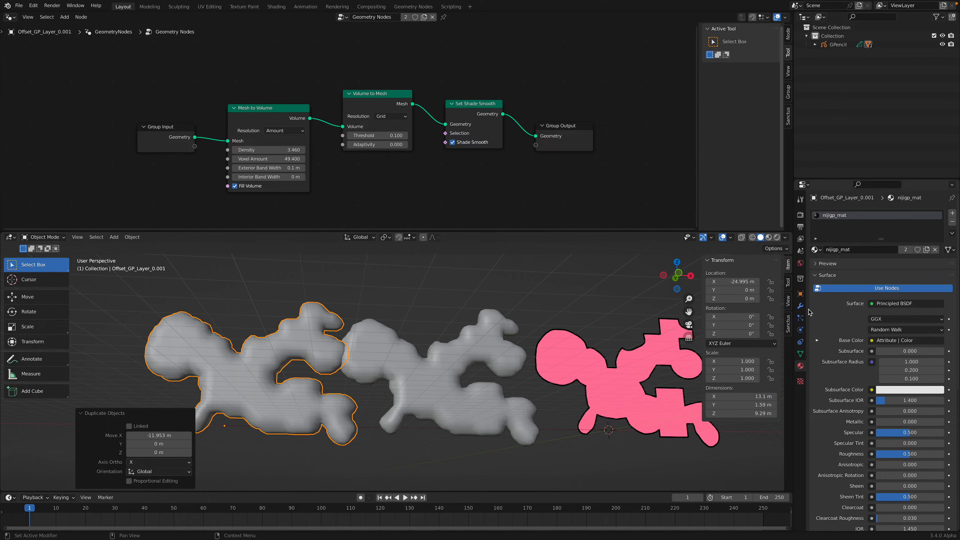
Convert the duplicate with its Geometry Nodes modifier into a plain mesh.
{"action": "left_click", "coordinate": [801, 305]}
{"action": "right_click", "coordinate": [235, 297]}
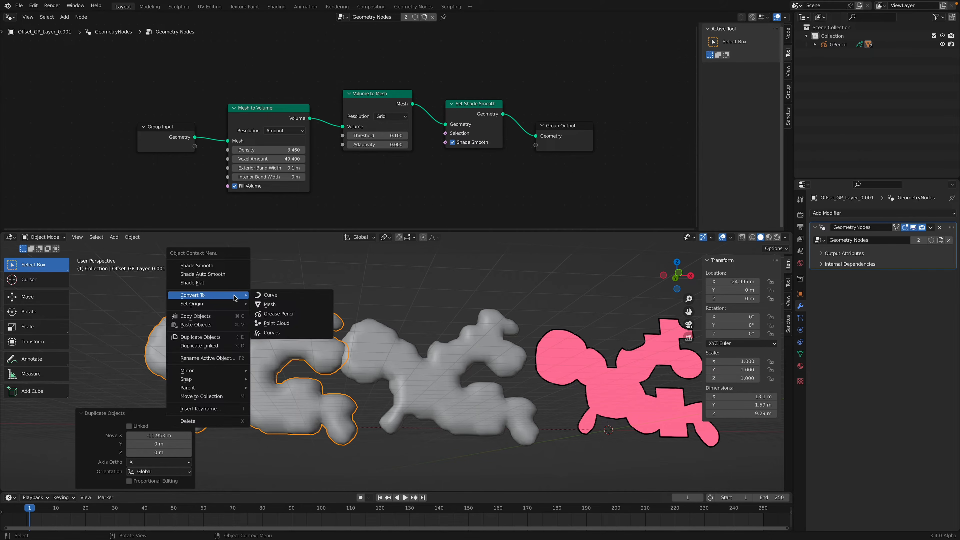
{"action": "left_click", "coordinate": [294, 305]}
{"action": "middle_click_drag", "start_coordinate": [355, 351], "coordinate": [438, 373], "text": "shift"}
Enter Sculpt Mode on the converted duplicate and choose the Cloth Filter with the Inflate filter type.
{"action": "left_click", "coordinate": [53, 237]}
{"action": "left_click", "coordinate": [80, 282]}
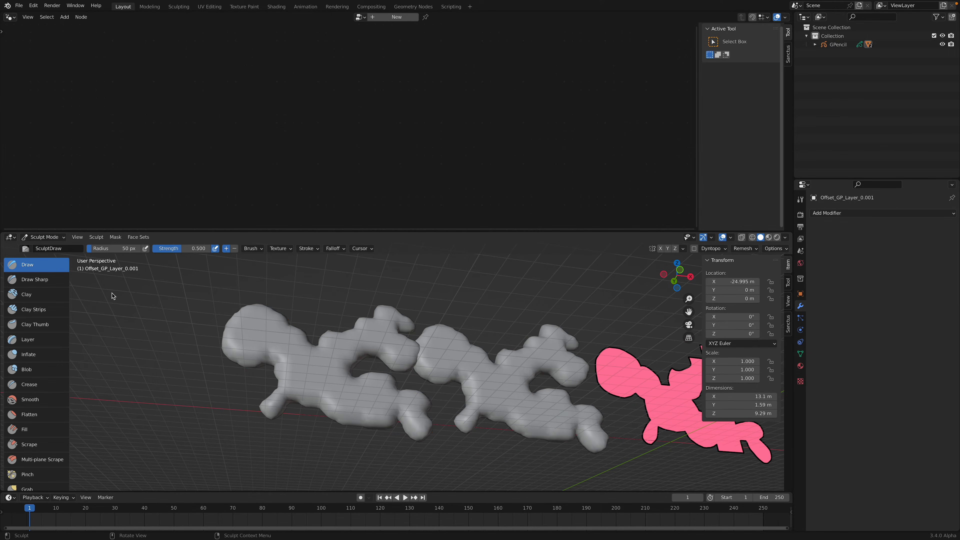
{"action": "scroll", "coordinate": [52, 315], "scroll_direction": "down", "scroll_amount": 15}
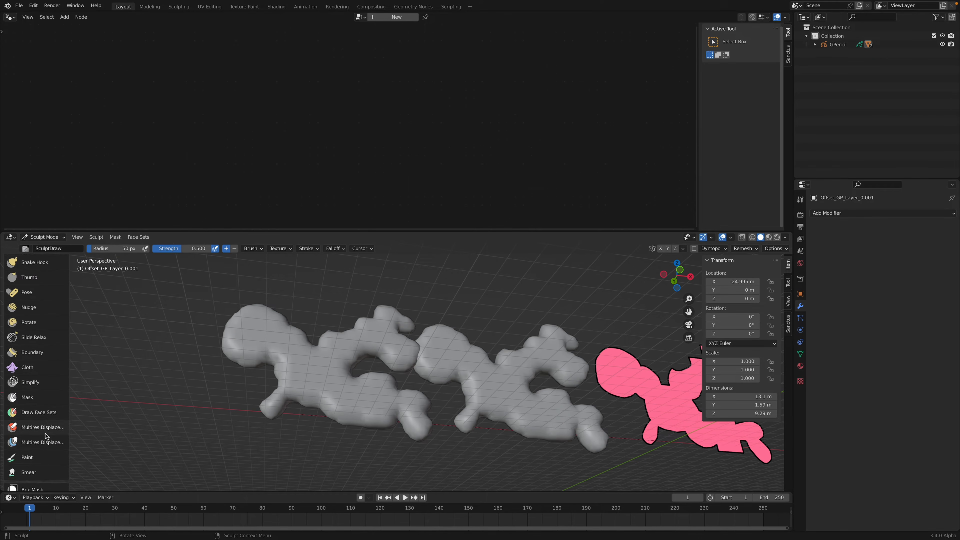
{"action": "scroll", "coordinate": [44, 439], "scroll_direction": "down", "scroll_amount": 8}
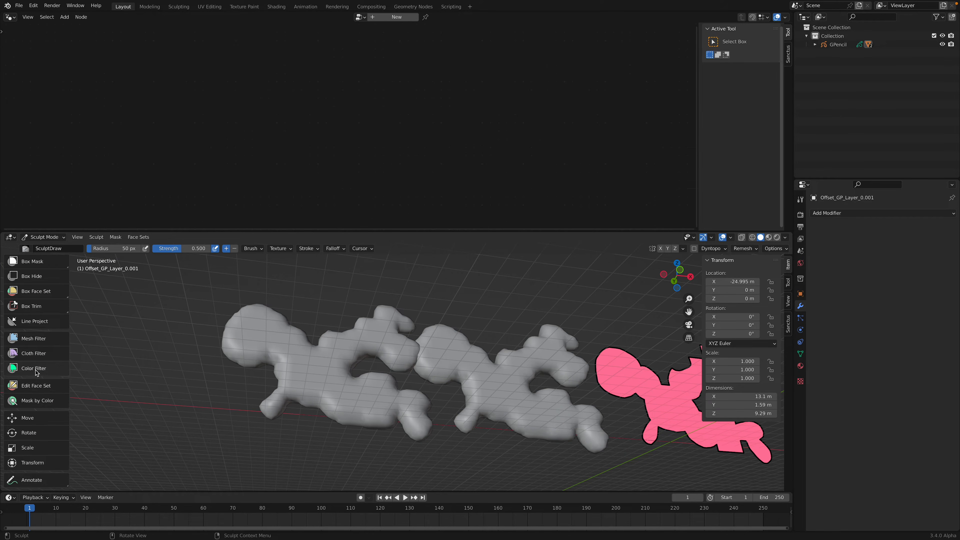
{"action": "left_click", "coordinate": [39, 353]}
{"action": "left_click", "coordinate": [68, 249]}
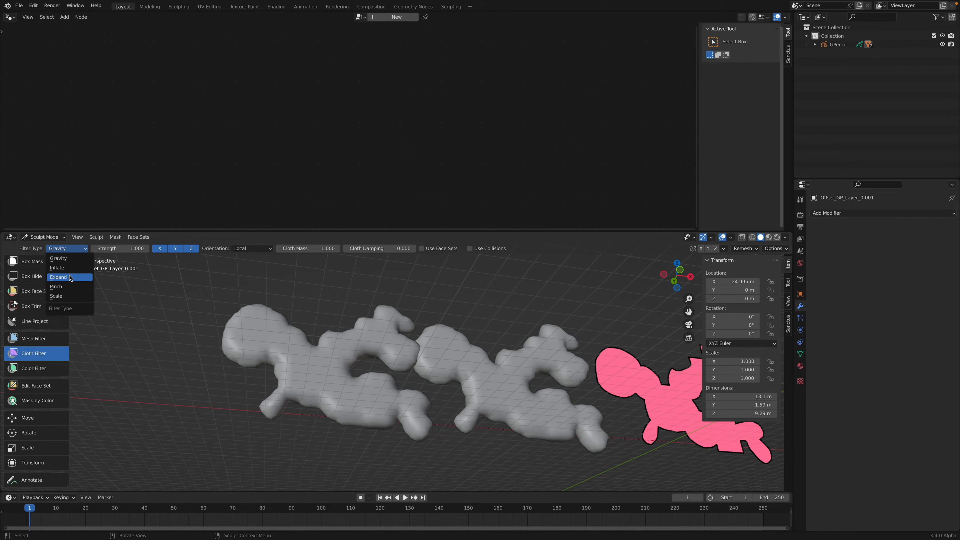
{"action": "left_click", "coordinate": [71, 269]}
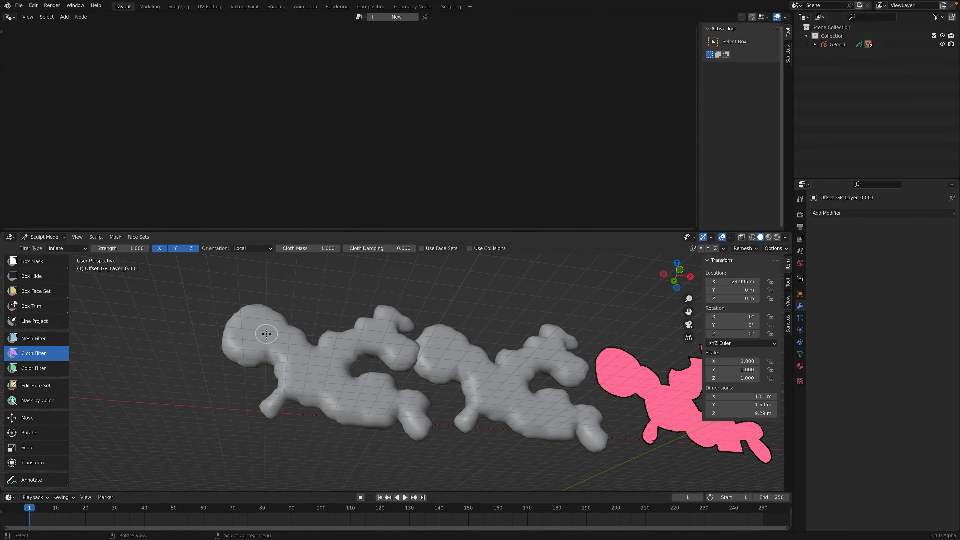
{"action": "left_click", "coordinate": [77, 249]}
{"action": "left_click", "coordinate": [79, 268]}
Inflate the whole duplicate mesh with the Cloth Filter at strength 1.000.
{"action": "left_click_drag", "start_coordinate": [351, 365], "coordinate": [373, 360]}
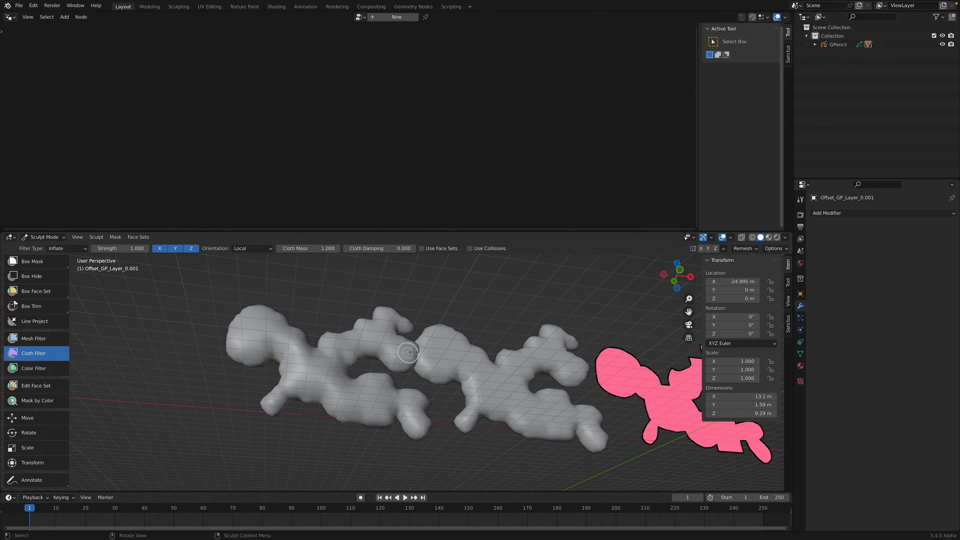
{"action": "left_click_drag", "start_coordinate": [527, 337], "coordinate": [667, 351]}
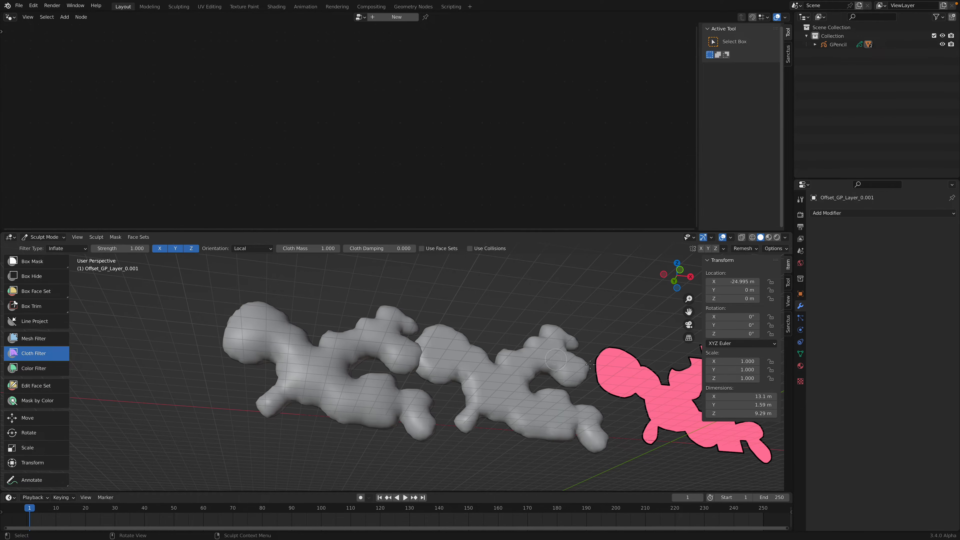
{"action": "middle_click_drag", "start_coordinate": [415, 349], "coordinate": [328, 337]}
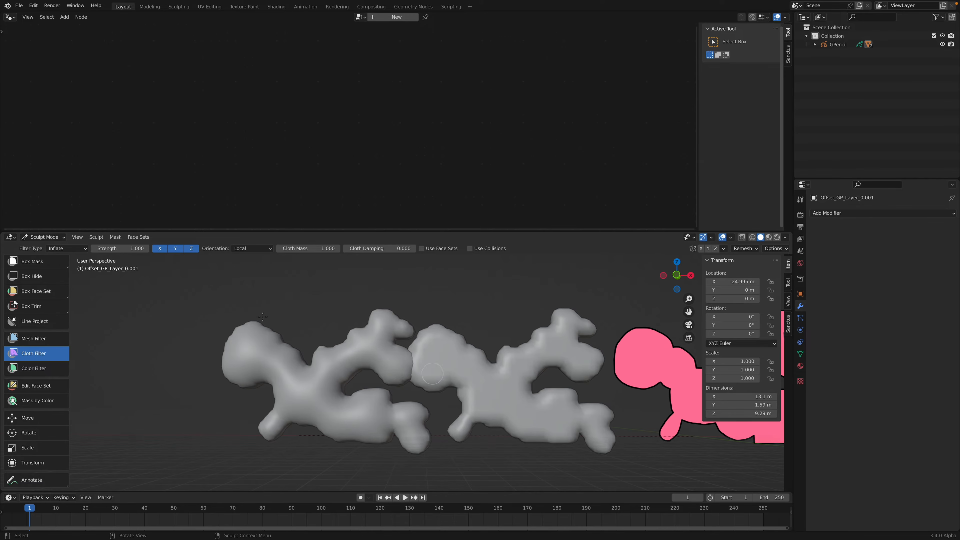
Return to Object Mode and move the inflated mesh along X by -2.9155 m, away from the original.
{"action": "left_click", "coordinate": [40, 237]}
{"action": "left_click", "coordinate": [41, 249]}
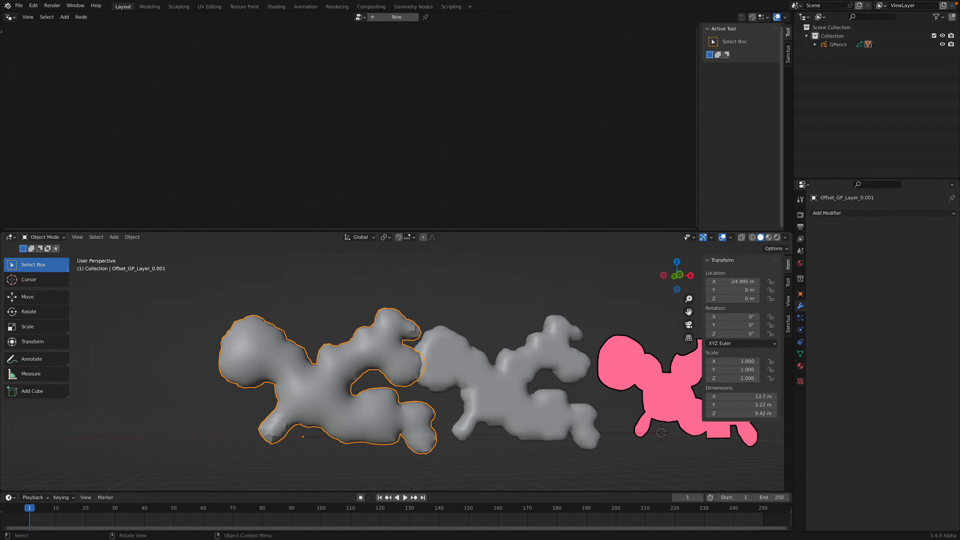
{"action": "key", "text": "g"}
{"action": "key", "text": "x"}
{"action": "left_click", "coordinate": [300, 326]}
{"action": "key", "text": "Home"}
{"action": "middle_click_drag", "start_coordinate": [341, 324], "coordinate": [310, 299]}
Apply Shade Smooth to the inflated mesh.
{"action": "right_click", "coordinate": [309, 296]}
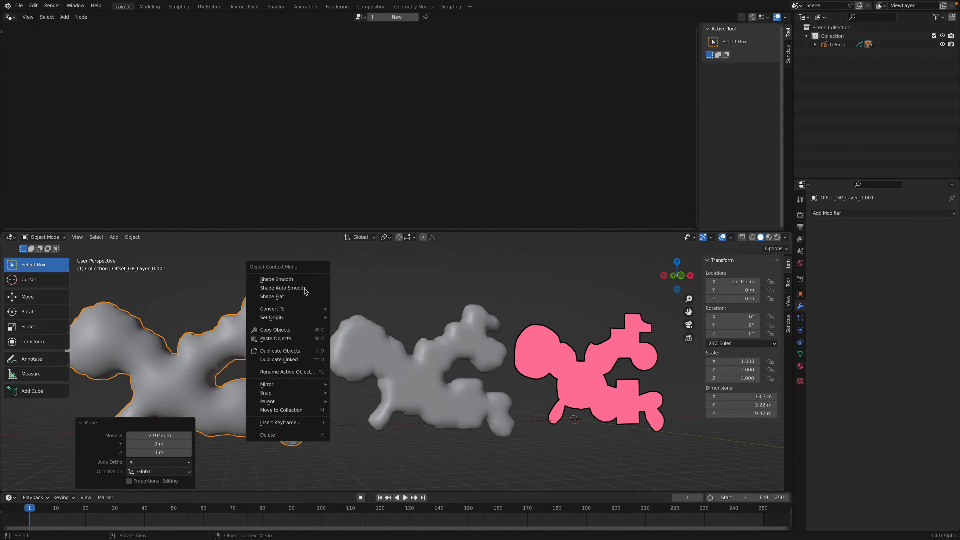
{"action": "left_click", "coordinate": [302, 280]}
{"action": "middle_click_drag", "start_coordinate": [333, 306], "coordinate": [223, 337]}
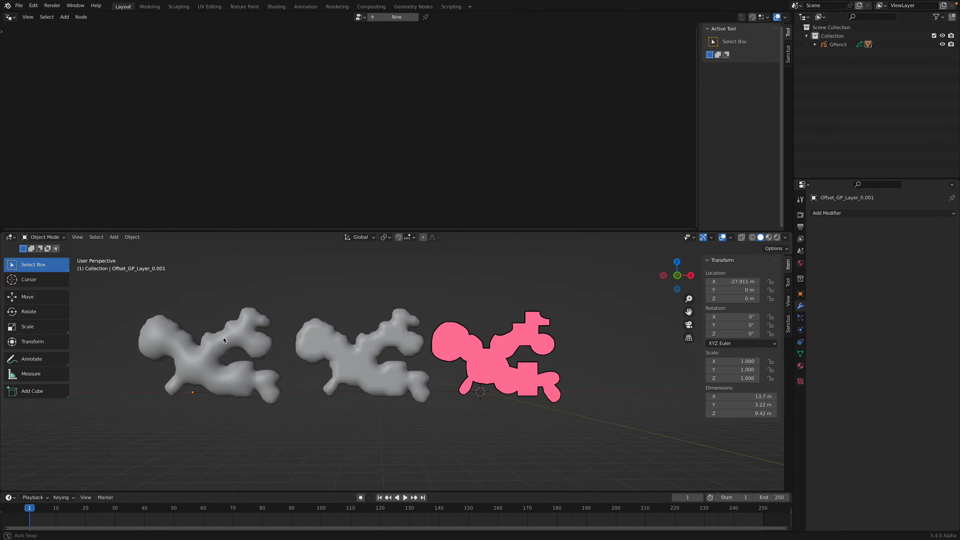
Switch to the browser and view the 2D Boolean part of the NijiGPen introduction video on YouTube.
{"action": "key", "text": "ctrl+Right"}
{"action": "left_click", "coordinate": [246, 328]}
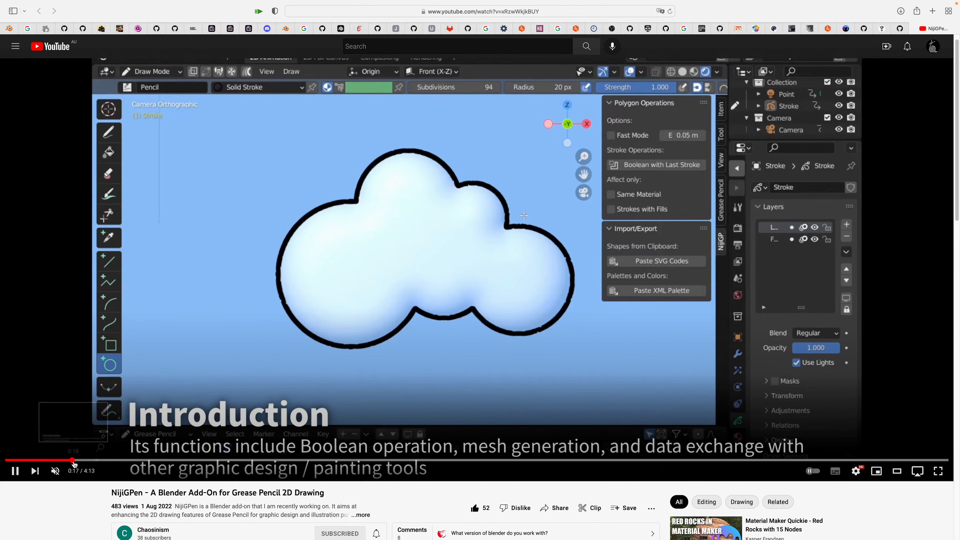
{"action": "left_click", "coordinate": [84, 460]}
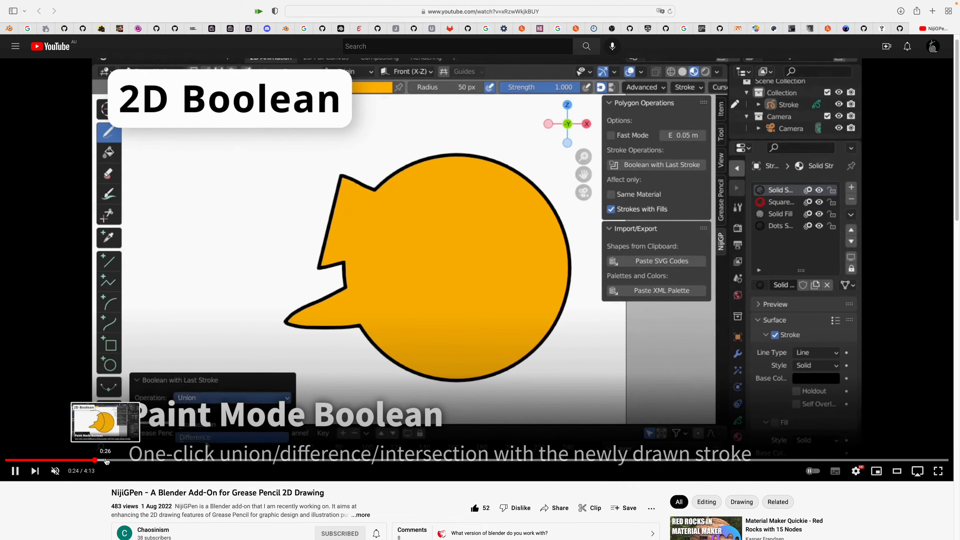
{"action": "left_click", "coordinate": [126, 460]}
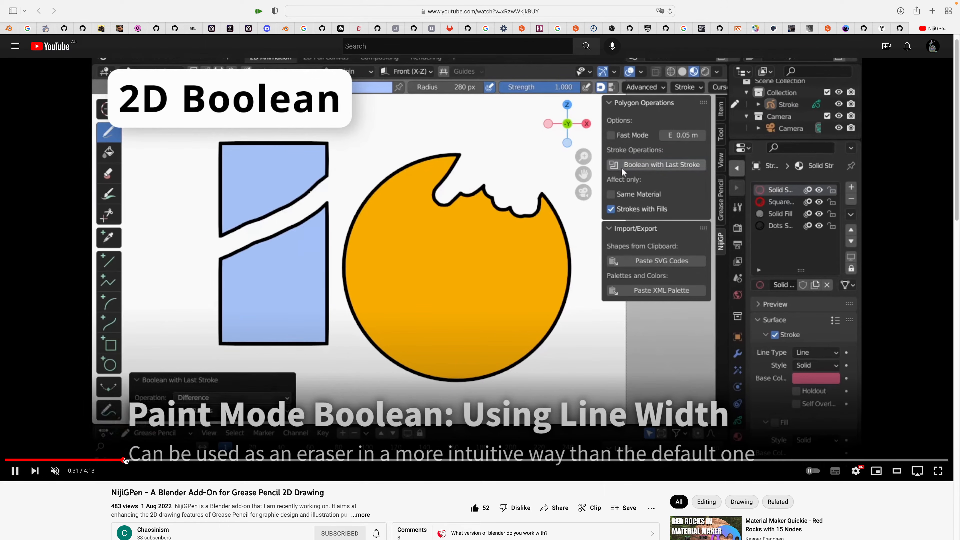
{"action": "left_click", "coordinate": [119, 461]}
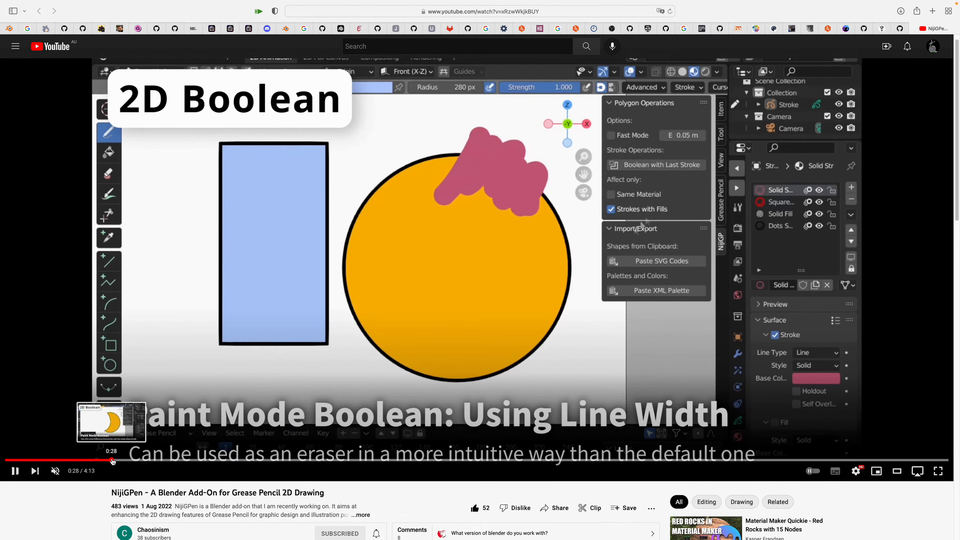
{"action": "left_click", "coordinate": [114, 460]}
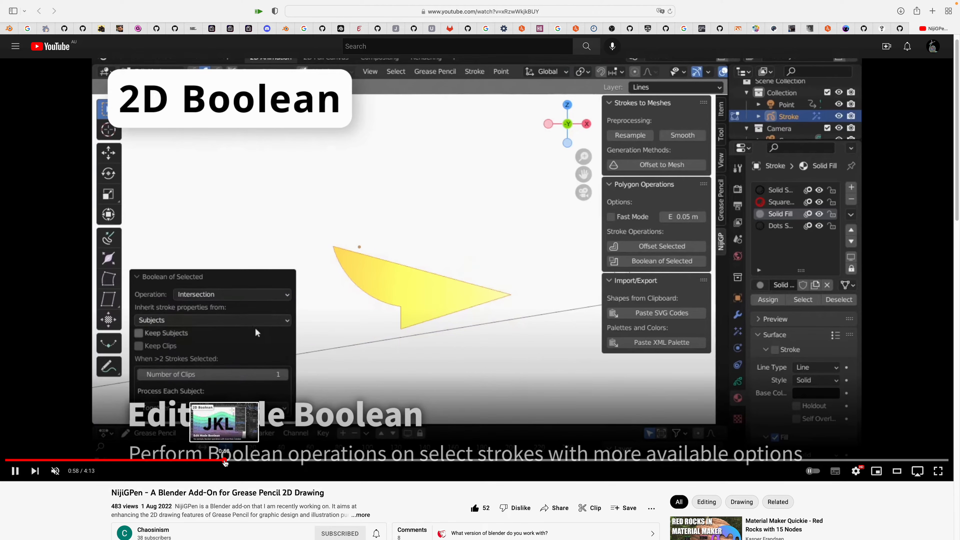
Skim the Edit Mode Boolean and 2D Offset parts of the NijiGPen video, including the Fill, Line and Tint offset modes.
{"action": "left_click", "coordinate": [231, 460]}
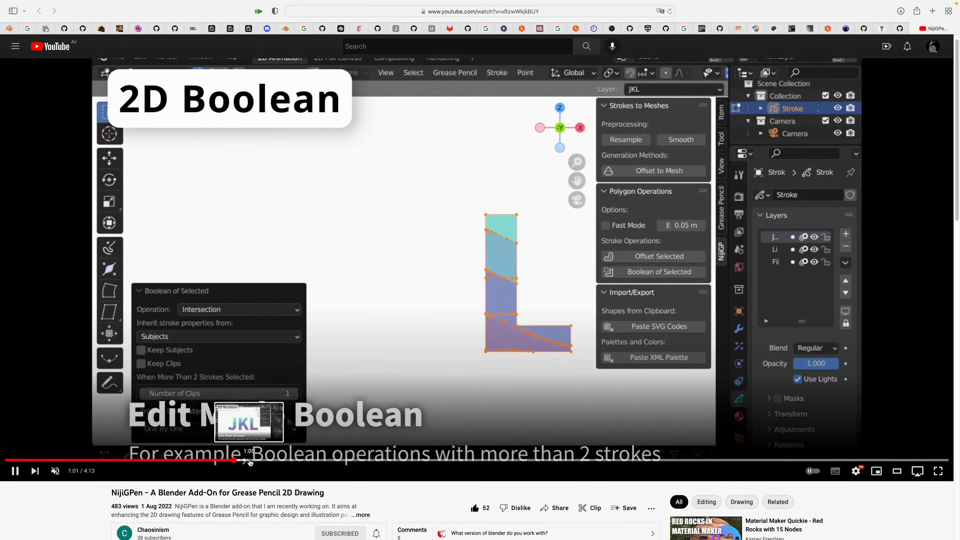
{"action": "left_click", "coordinate": [263, 461]}
{"action": "left_click", "coordinate": [307, 460]}
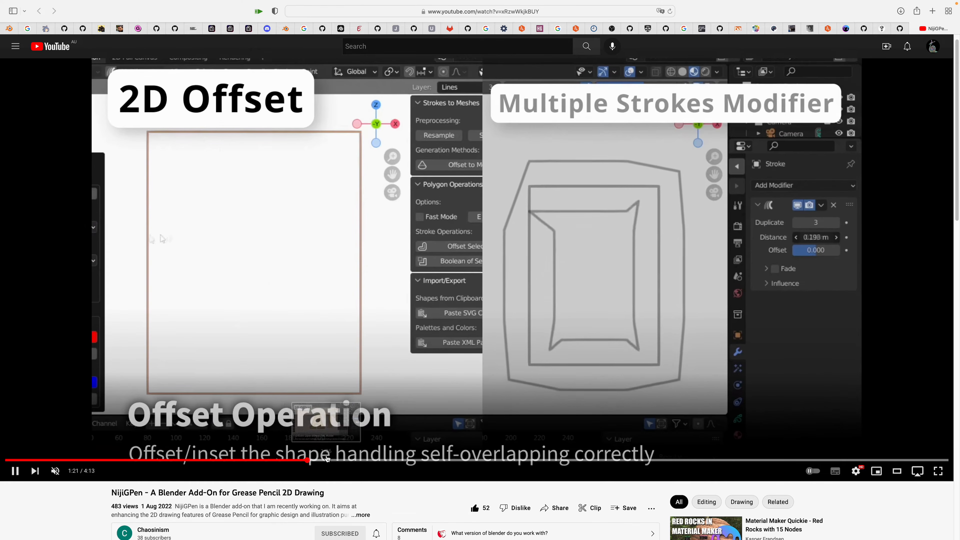
{"action": "left_click", "coordinate": [343, 460]}
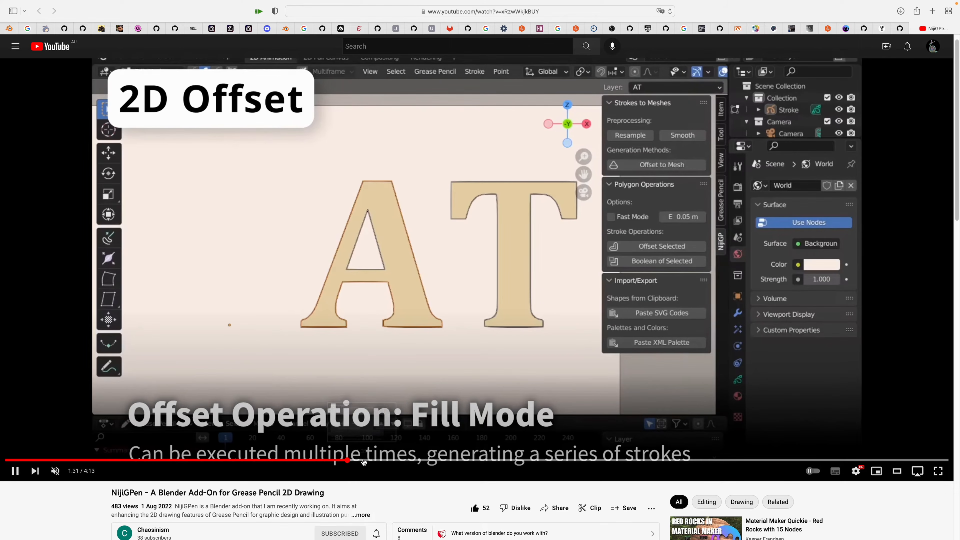
{"action": "left_click", "coordinate": [374, 461]}
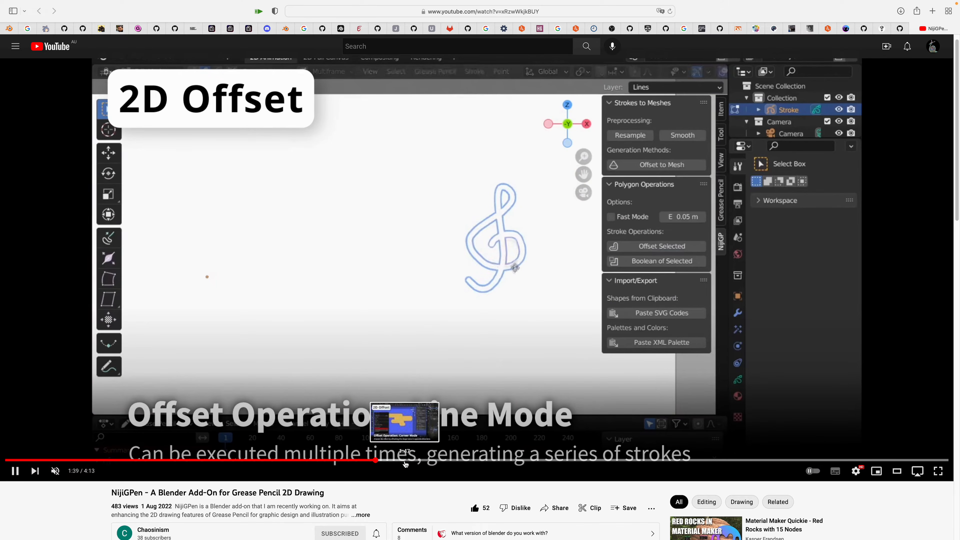
{"action": "left_click", "coordinate": [405, 461]}
{"action": "left_click", "coordinate": [422, 460]}
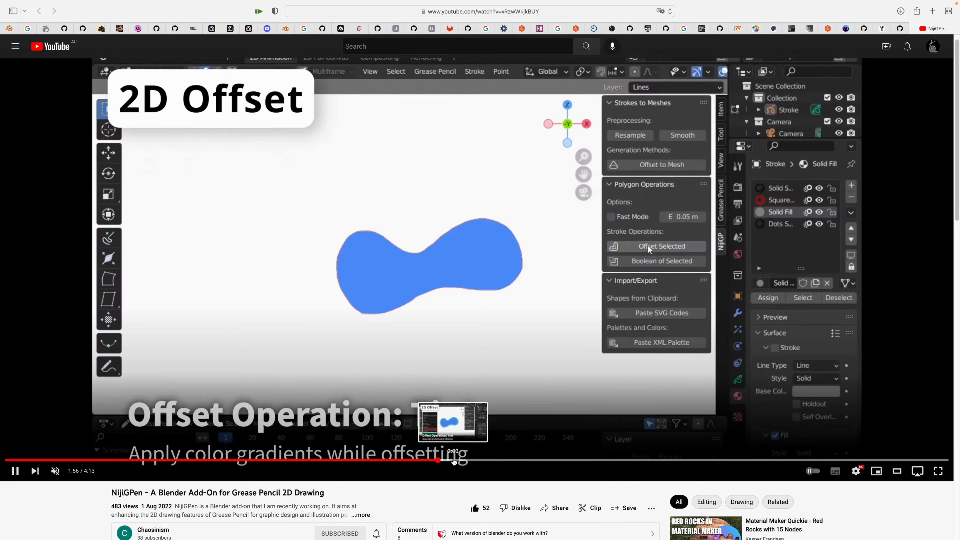
{"action": "left_click", "coordinate": [453, 460]}
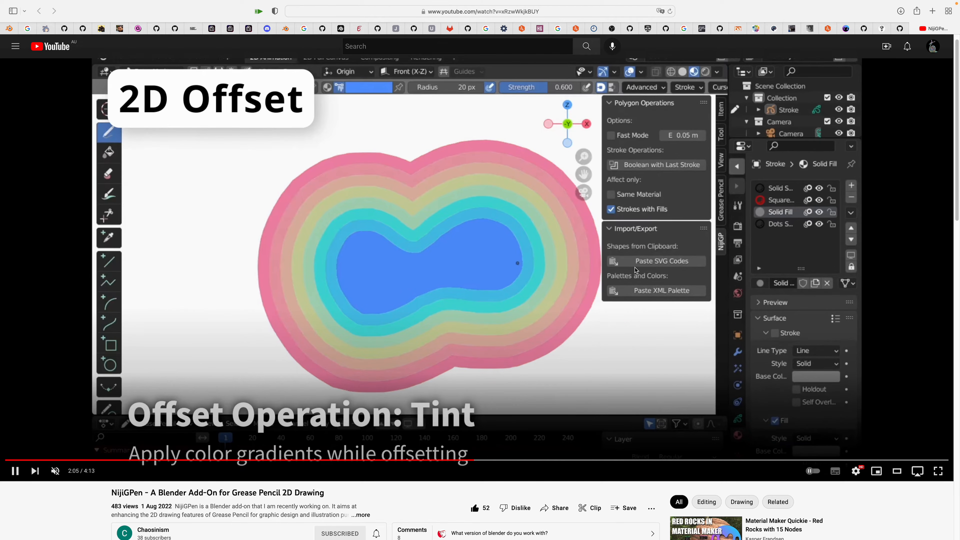
{"action": "left_click", "coordinate": [454, 460]}
{"action": "left_click", "coordinate": [490, 460]}
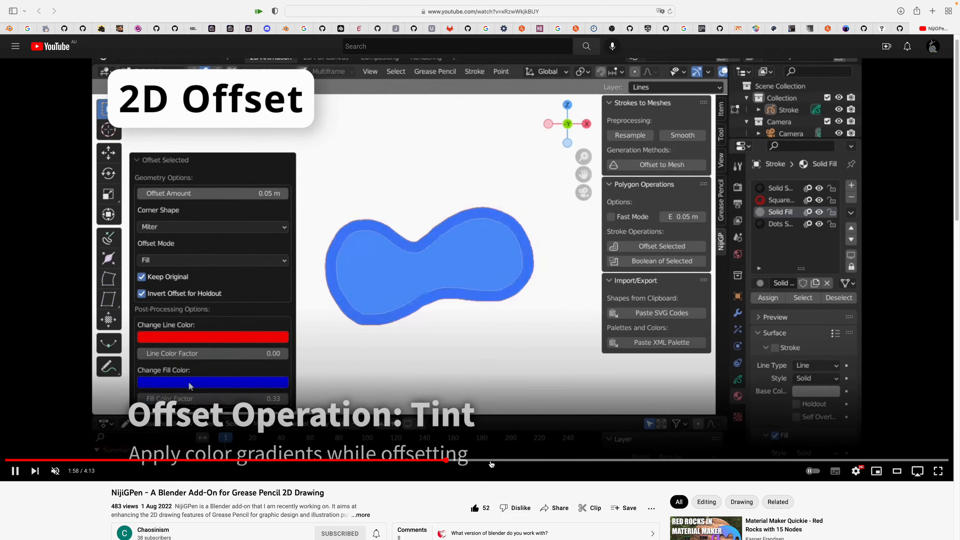
View the Stroke to Mesh part of the video, which covers offsetting 2D strokes to 3D meshes.
{"action": "left_click", "coordinate": [531, 460]}
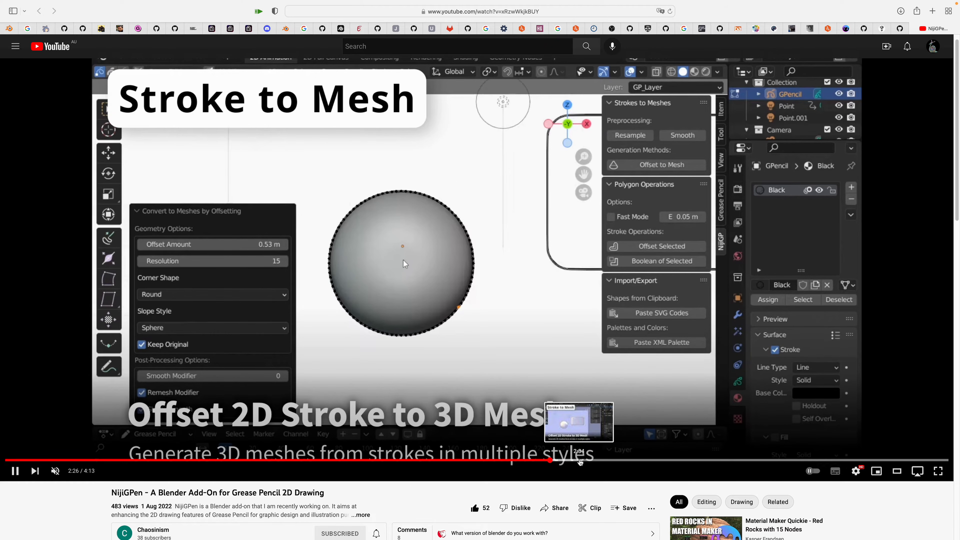
{"action": "left_click", "coordinate": [613, 460]}
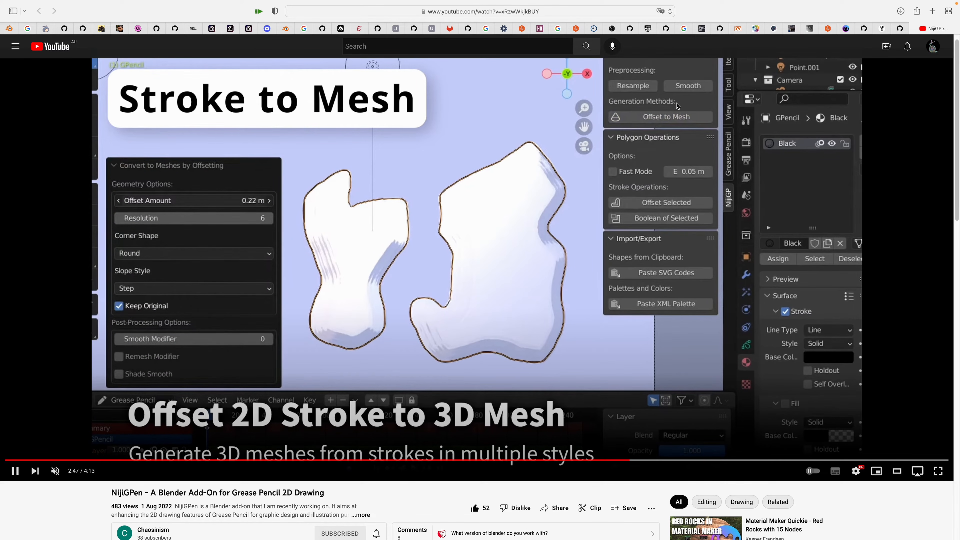
{"action": "left_click", "coordinate": [669, 460]}
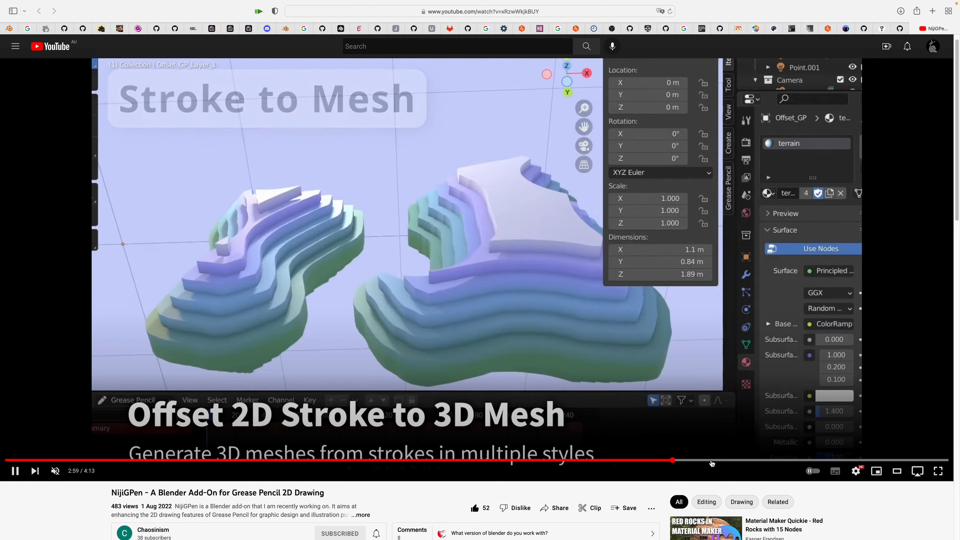
Skim the Clipboard Import part on pasting XML palettes and SVG shapes, and continue to the Extra Shortcuts part.
{"action": "left_click", "coordinate": [714, 461]}
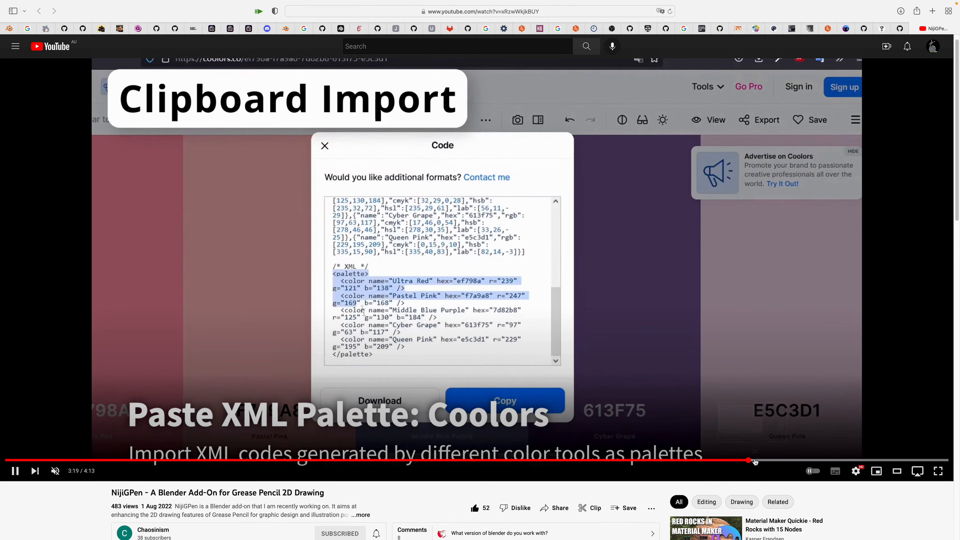
{"action": "left_click", "coordinate": [760, 460]}
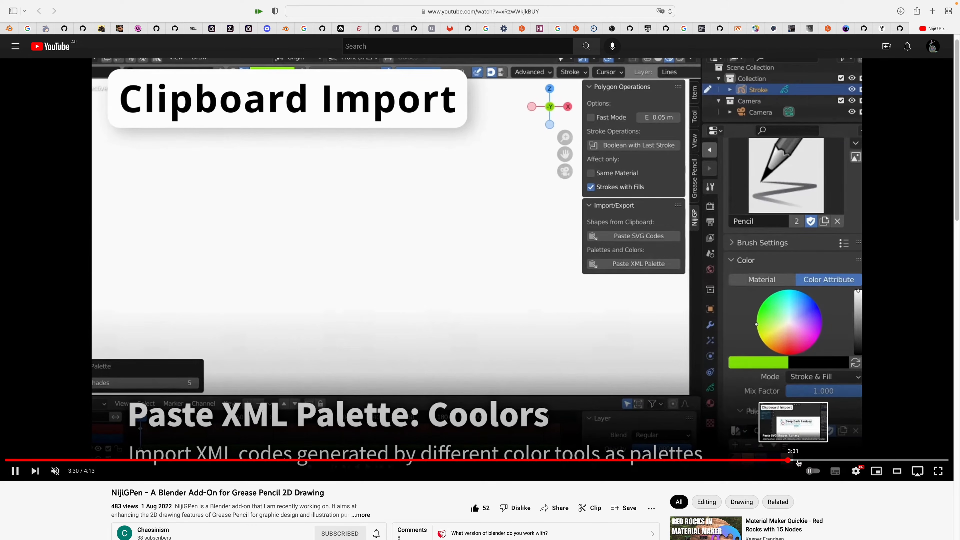
{"action": "left_click", "coordinate": [784, 460]}
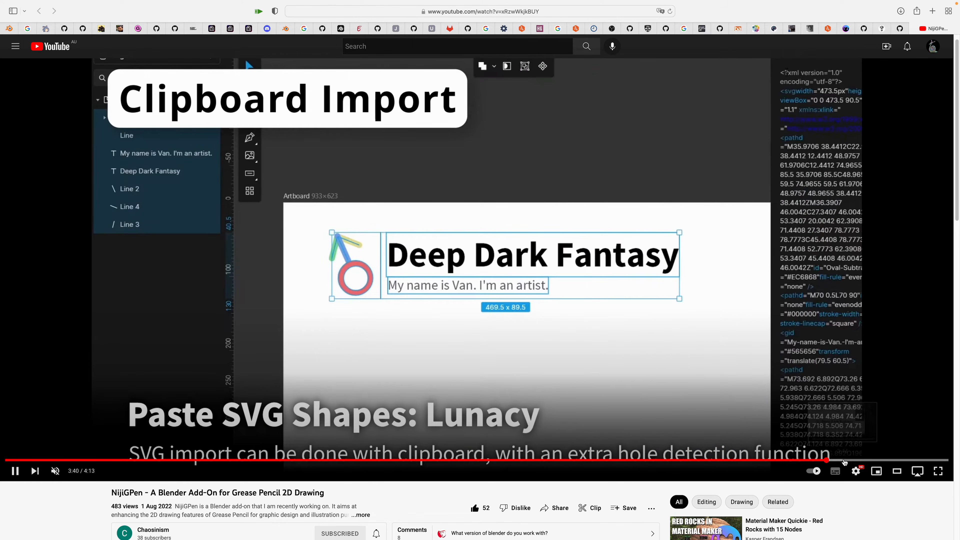
{"action": "left_click", "coordinate": [850, 461]}
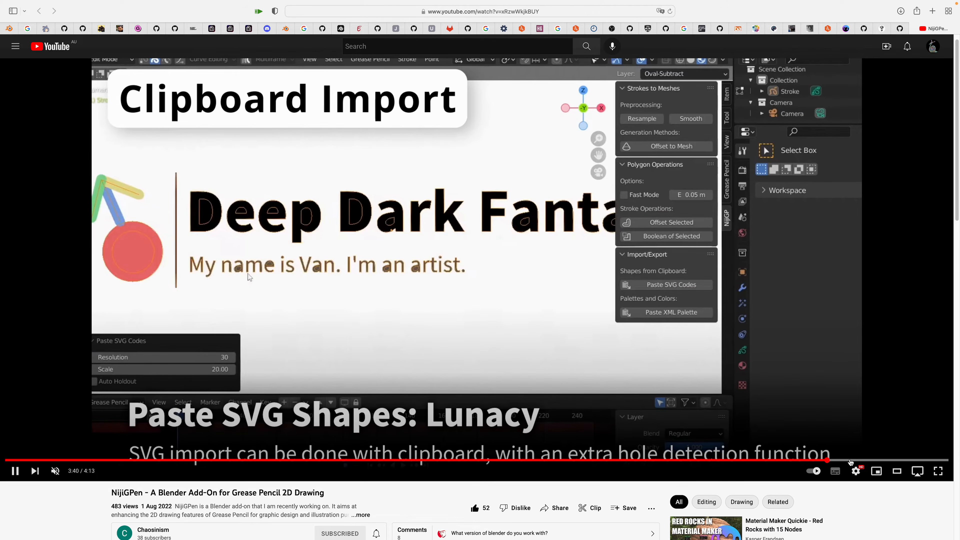
{"action": "left_click", "coordinate": [881, 461]}
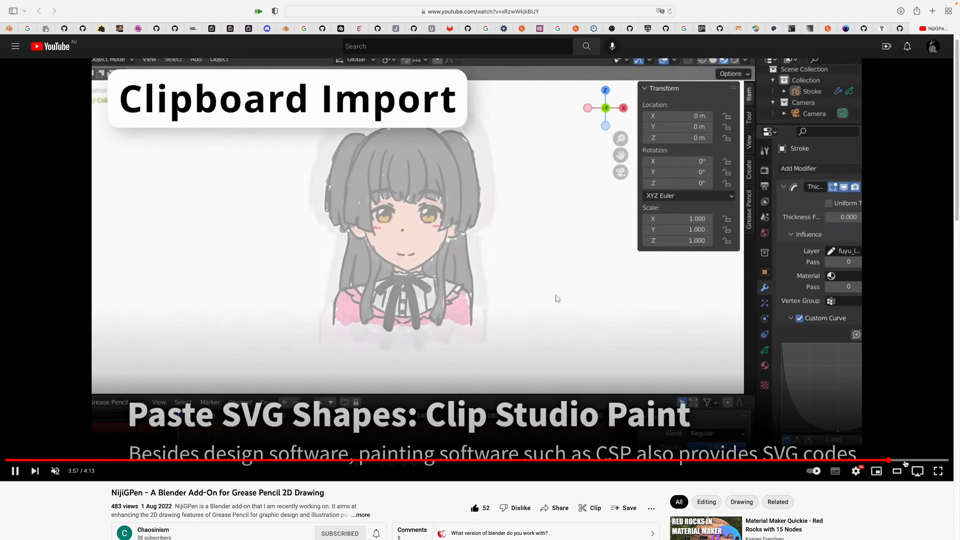
{"action": "left_click", "coordinate": [925, 460]}
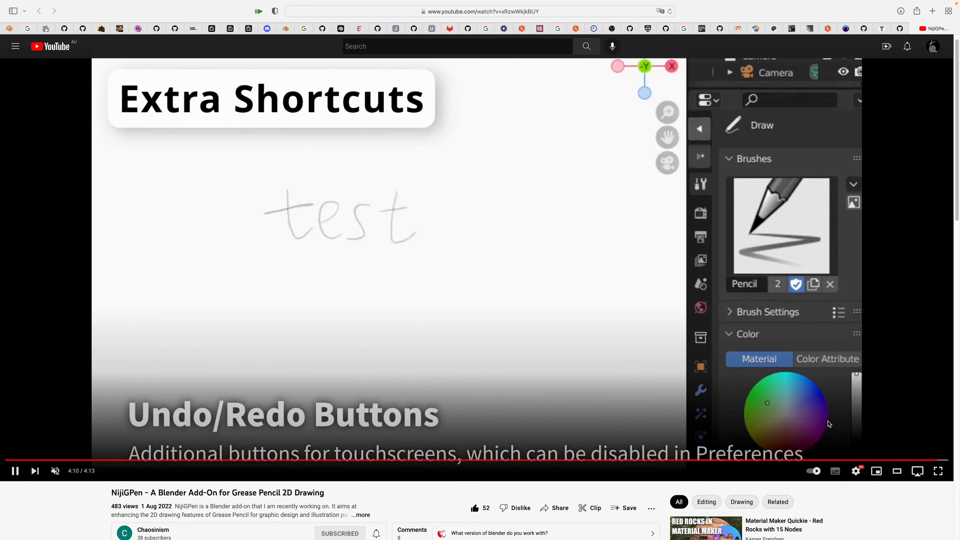
Switch back to Blender, enlarge the 3D viewport in front view and save the file nijitest01.blend.
{"action": "left_click", "coordinate": [553, 331]}
{"action": "key", "text": "ctrl+Left"}
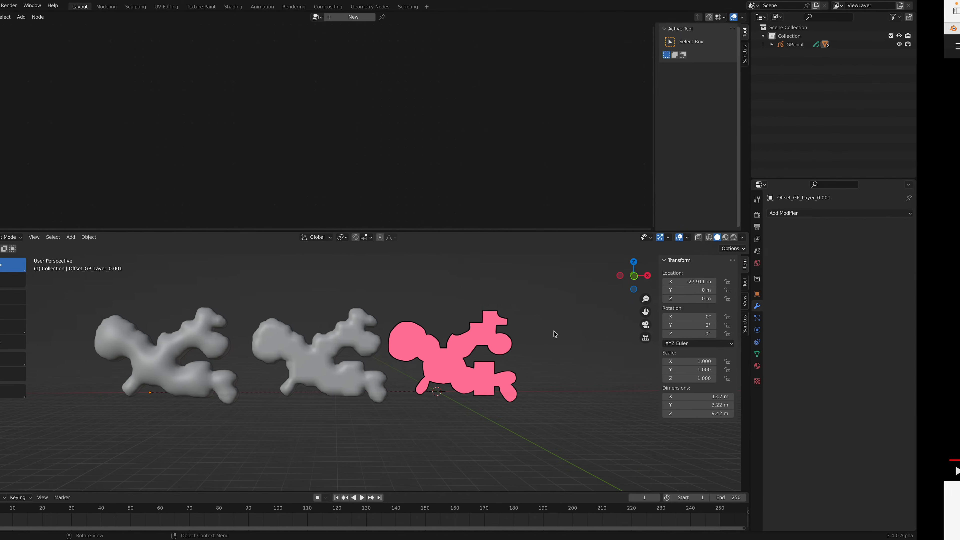
{"action": "middle_click_drag", "start_coordinate": [507, 353], "coordinate": [499, 333]}
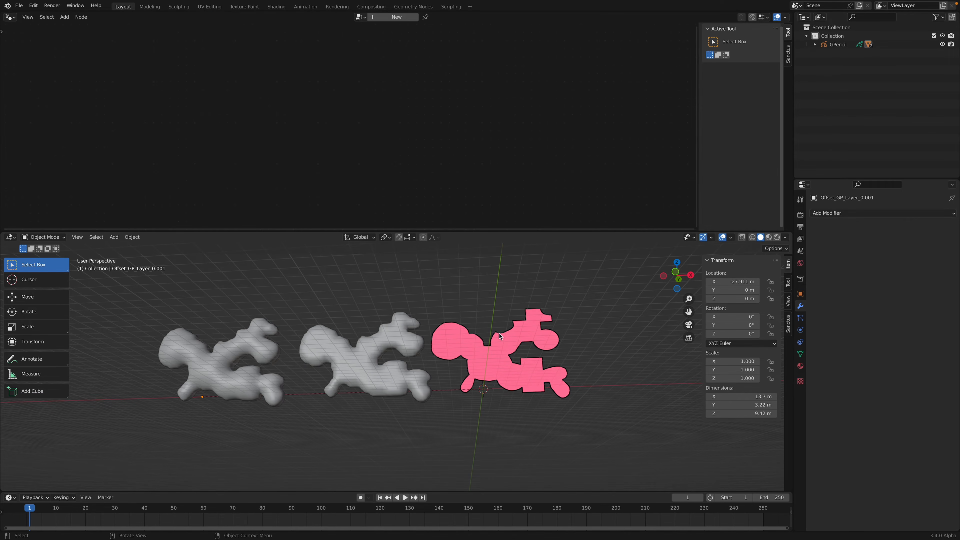
{"action": "left_click", "coordinate": [679, 275]}
{"action": "left_click_drag", "start_coordinate": [656, 230], "coordinate": [530, 130]}
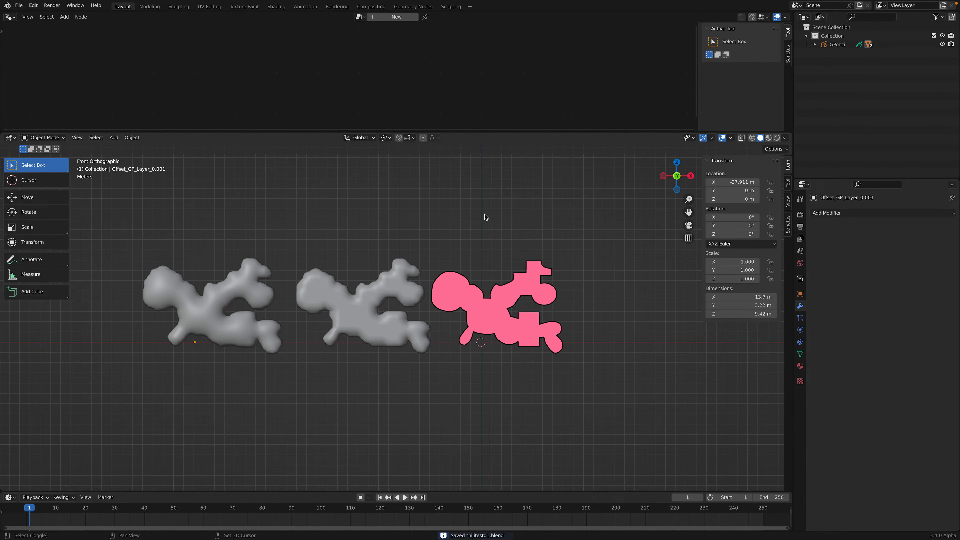
{"action": "middle_click_drag", "start_coordinate": [489, 219], "coordinate": [385, 256], "text": "shift"}
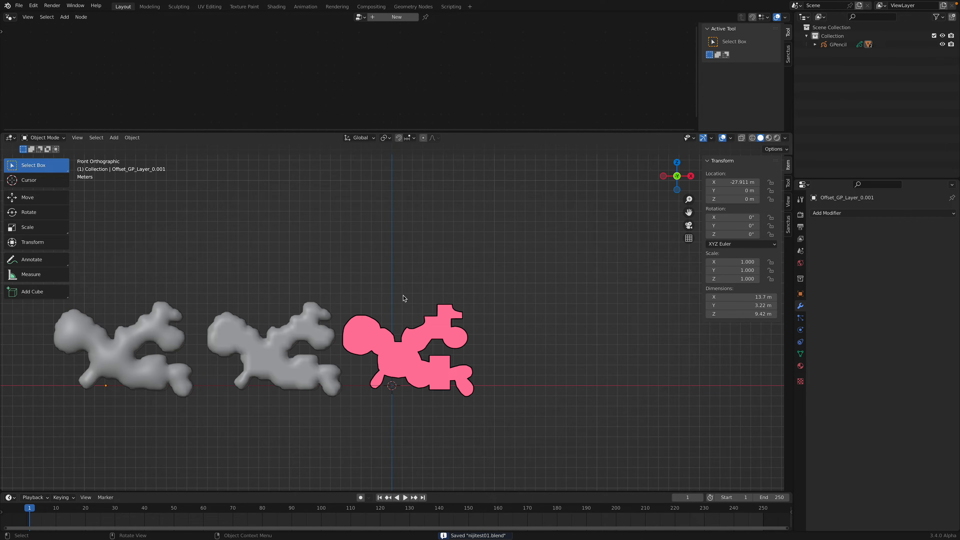
Start a new General file and delete all default objects from the scene.
{"action": "left_click", "coordinate": [19, 5]}
{"action": "mouse_move", "coordinate": [27, 15]}
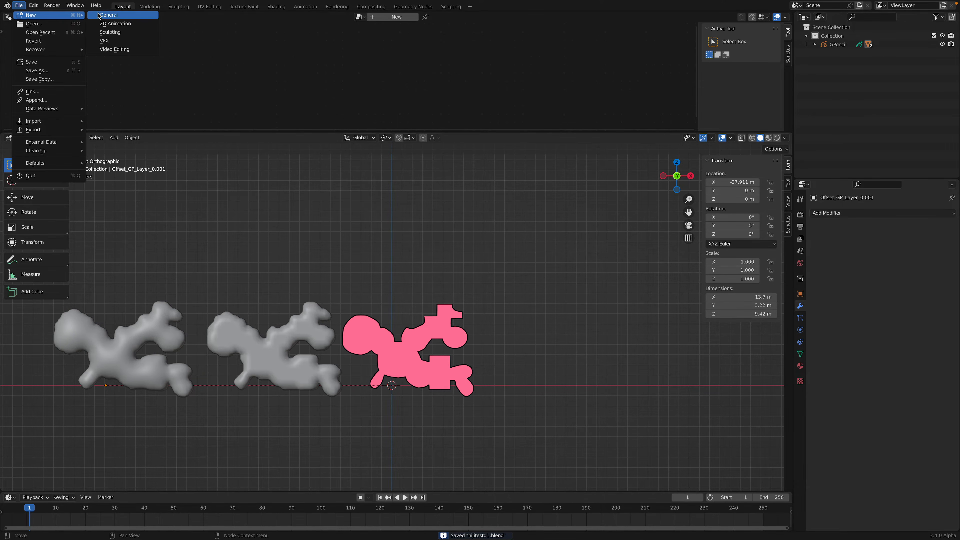
{"action": "left_click", "coordinate": [102, 15]}
{"action": "key", "text": "a"}
{"action": "key", "text": "Delete"}
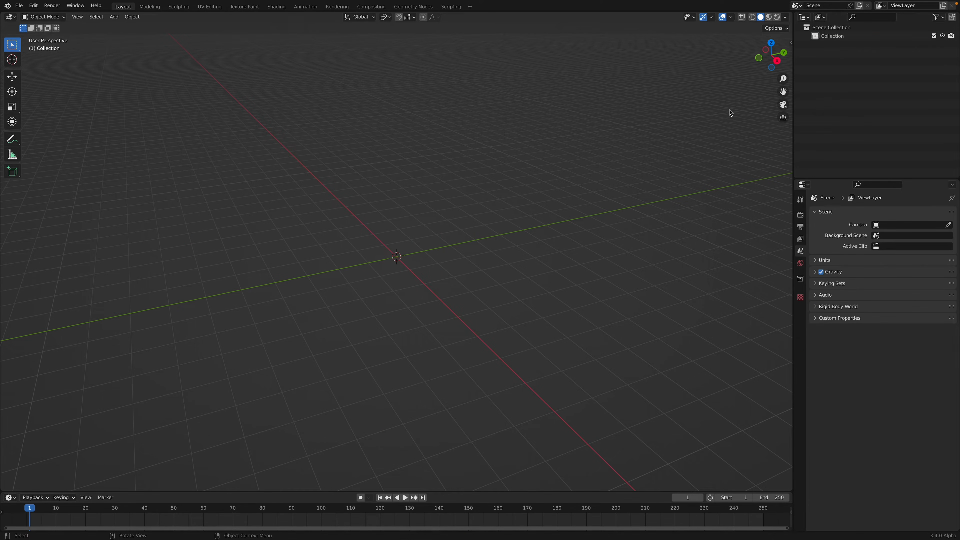
Add an empty Grease Pencil object at the world origin in front view.
{"action": "left_click", "coordinate": [760, 59]}
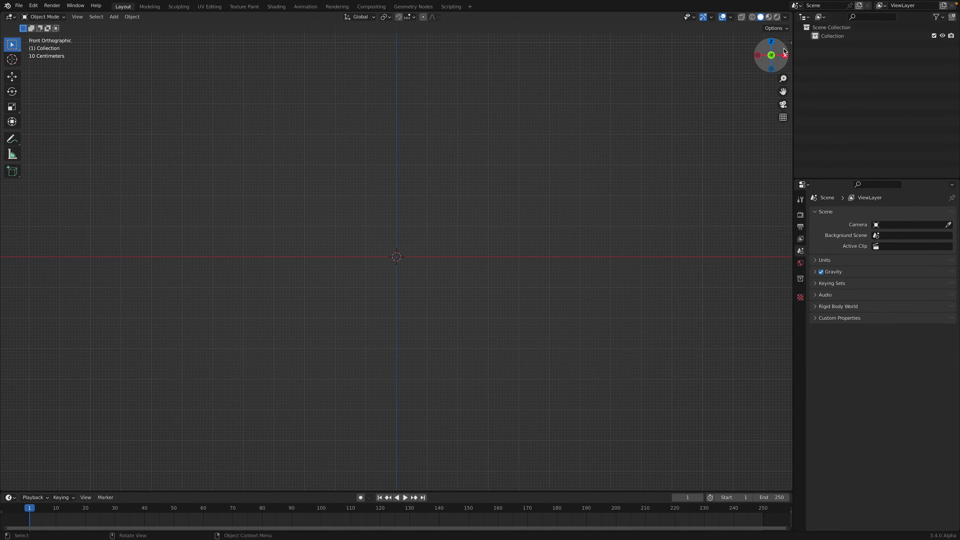
{"action": "key", "text": "shift+a"}
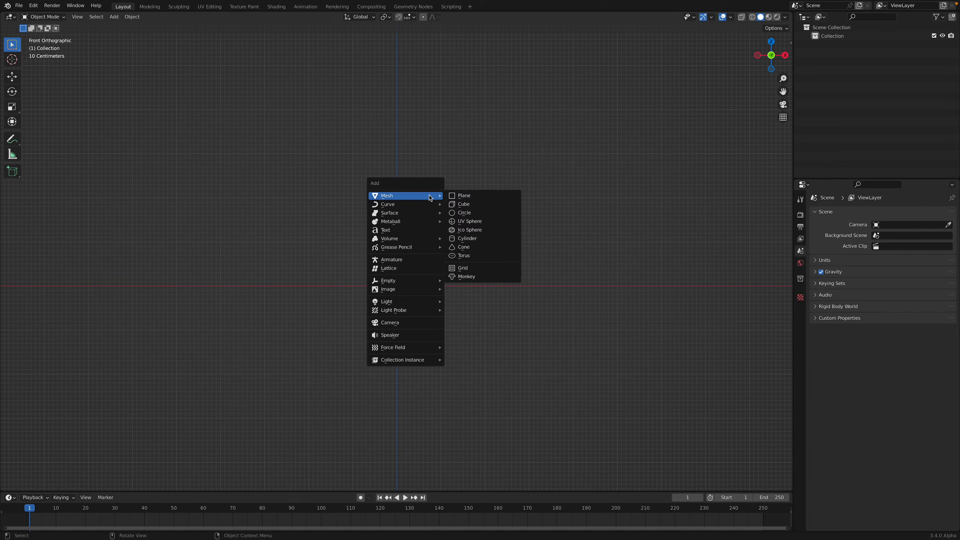
{"action": "mouse_move", "coordinate": [416, 248]}
{"action": "left_click", "coordinate": [458, 248]}
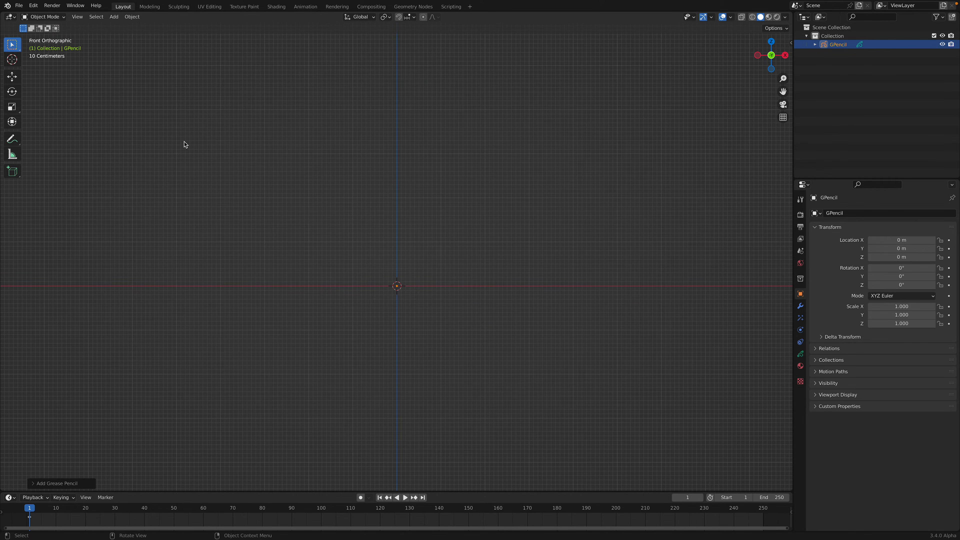
Enter Draw Mode for the Grease Pencil object and set the Pencil brush radius to 87 px.
{"action": "left_click", "coordinate": [55, 17]}
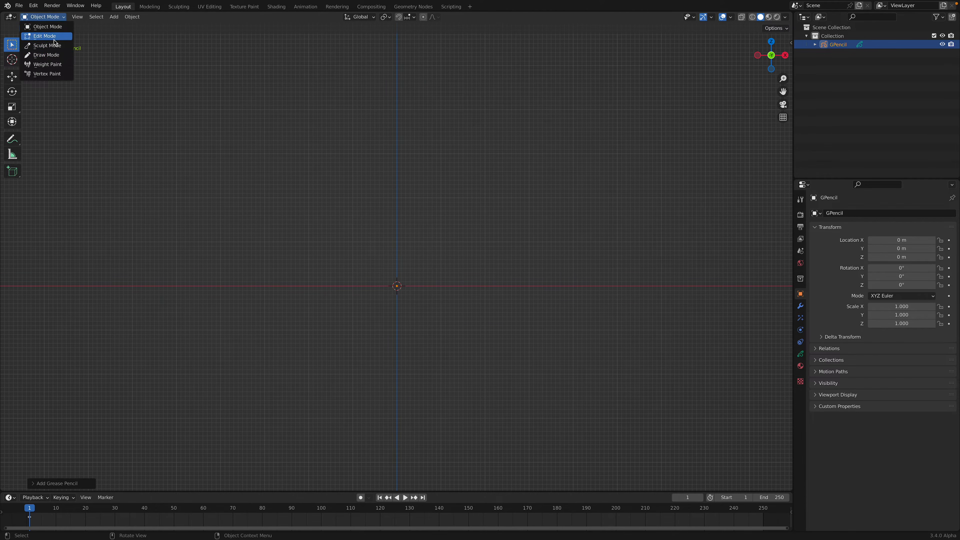
{"action": "key", "text": "Return"}
{"action": "right_click", "coordinate": [361, 171]}
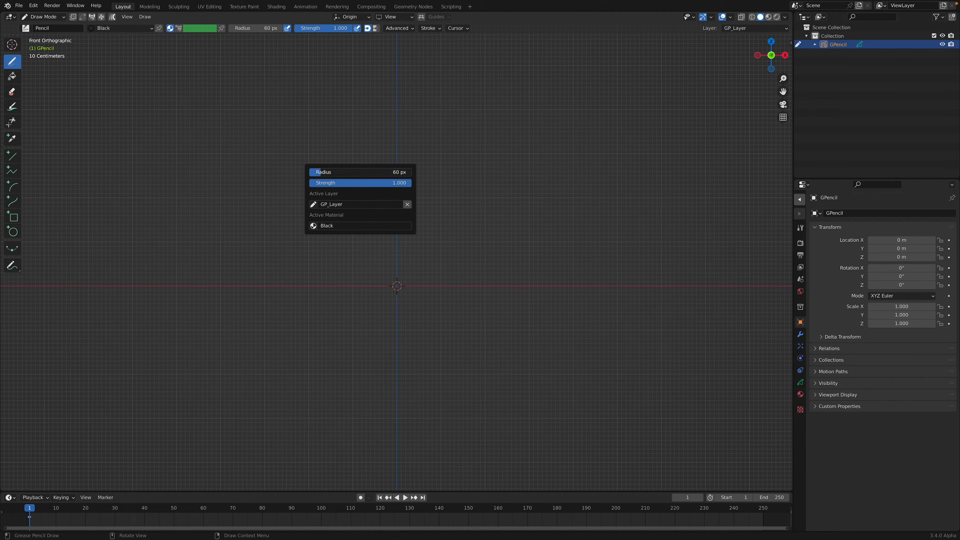
{"action": "left_click_drag", "start_coordinate": [360, 172], "coordinate": [369, 171]}
Enable Fill on the Black material and set its fill base color to a light red (H 0.009, S 0.883, V 1.000).
{"action": "left_click", "coordinate": [801, 393]}
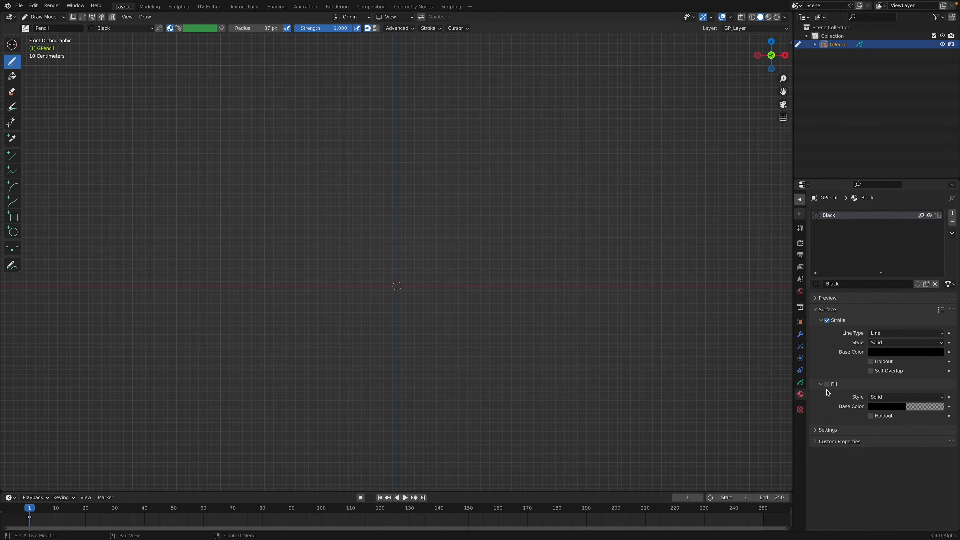
{"action": "left_click", "coordinate": [924, 407]}
{"action": "left_click_drag", "start_coordinate": [897, 397], "coordinate": [927, 397]}
{"action": "left_click", "coordinate": [886, 409]}
{"action": "left_click_drag", "start_coordinate": [937, 342], "coordinate": [937, 283]}
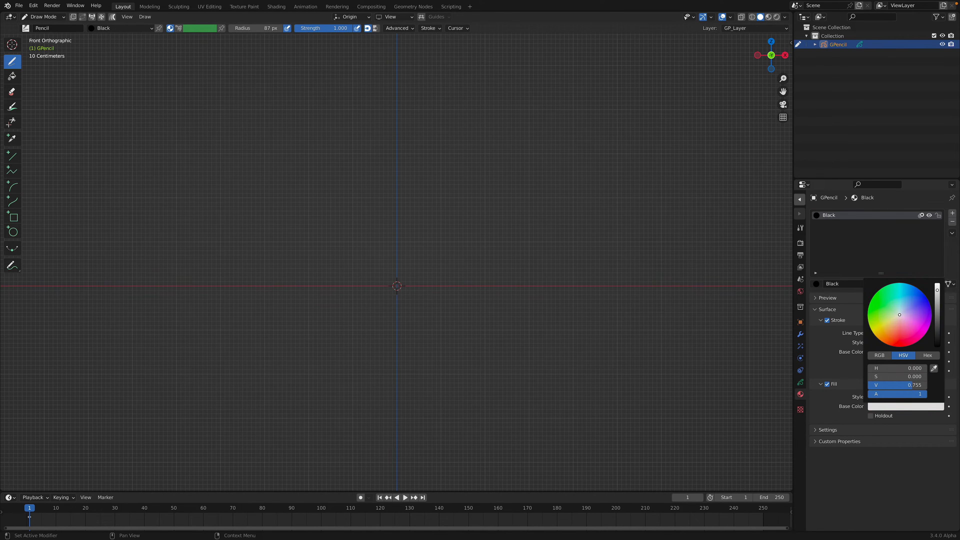
{"action": "left_click", "coordinate": [903, 322]}
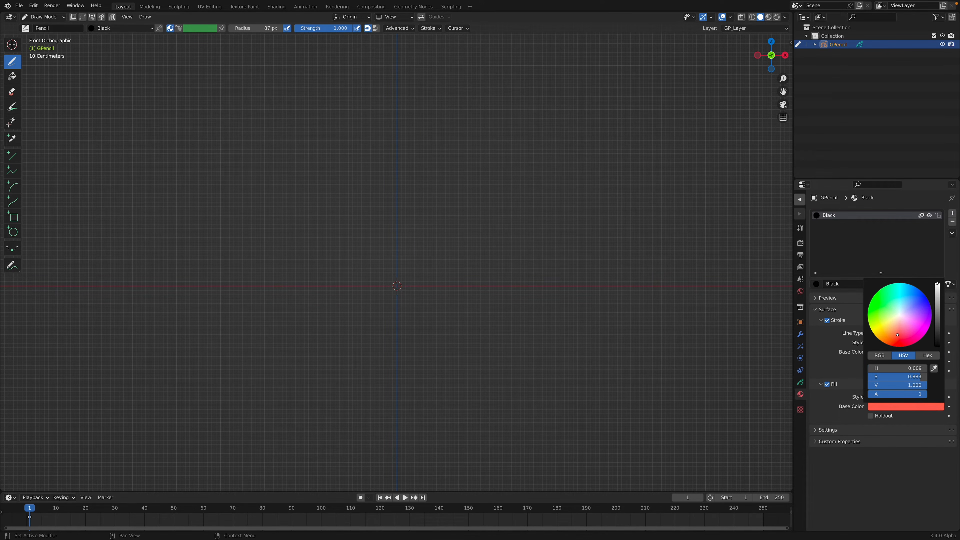
Draw a large freeform filled shape above the origin and a smaller rounded one overlapping its right side.
{"action": "middle_click_drag", "start_coordinate": [366, 198], "coordinate": [249, 253], "text": "shift"}
{"action": "scroll", "coordinate": [249, 254], "scroll_direction": "up", "scroll_amount": 1}
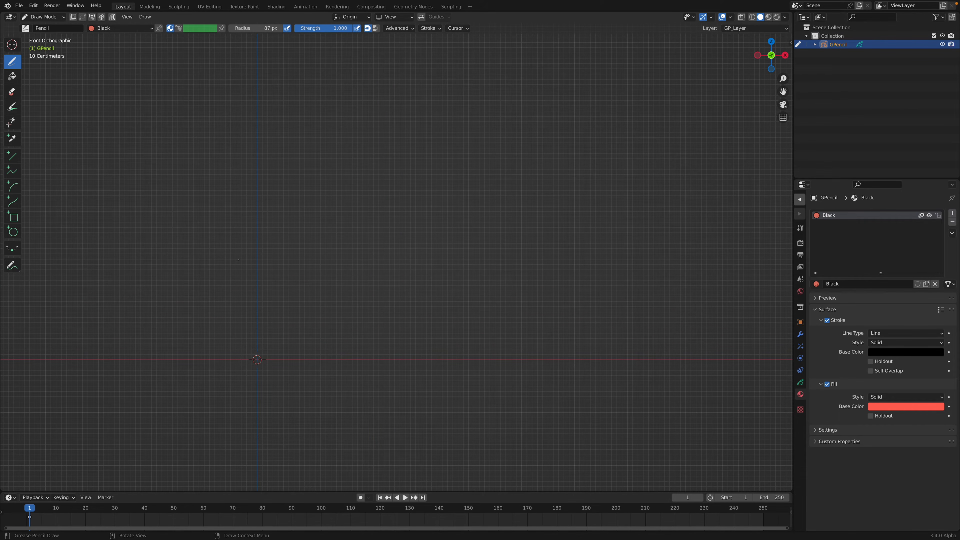
{"action": "mouse_move", "coordinate": [266, 242]}
{"action": "left_mouse_down"}
{"action": "mouse_move", "coordinate": [282, 201]}
{"action": "mouse_move", "coordinate": [351, 152]}
{"action": "mouse_move", "coordinate": [425, 219]}
{"action": "mouse_move", "coordinate": [352, 249]}
{"action": "left_mouse_up"}
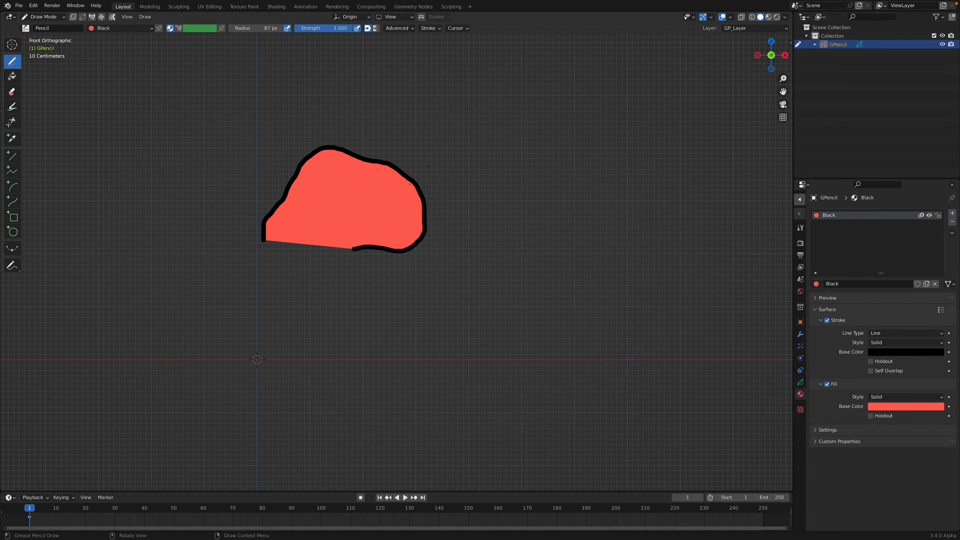
{"action": "mouse_move", "coordinate": [390, 185]}
{"action": "left_mouse_down"}
{"action": "mouse_move", "coordinate": [493, 181]}
{"action": "mouse_move", "coordinate": [401, 216]}
{"action": "left_mouse_up"}
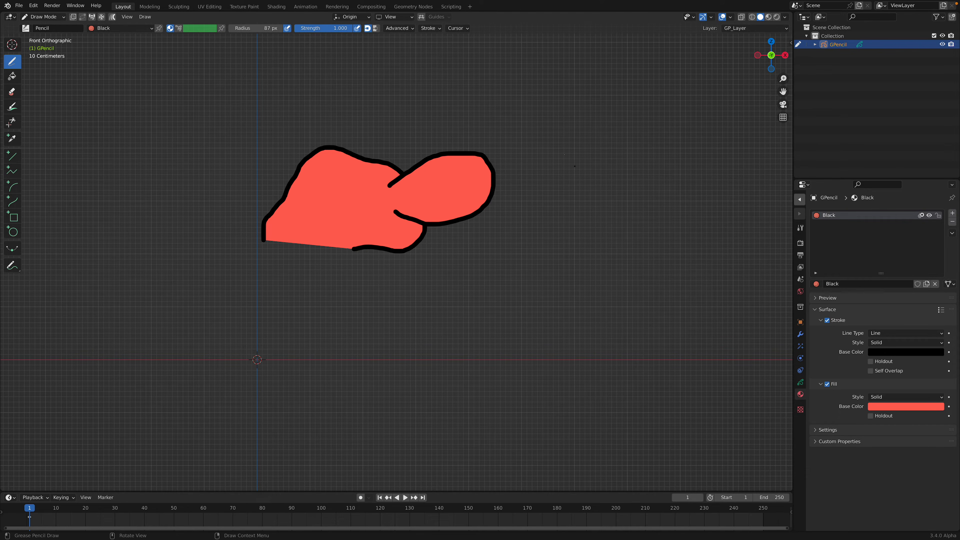
Merge the two shapes with NijiGPen's Boolean with Last Stroke, and add a third rounded shape at the lower right the same way.
{"action": "left_click", "coordinate": [791, 42]}
{"action": "left_click", "coordinate": [789, 127]}
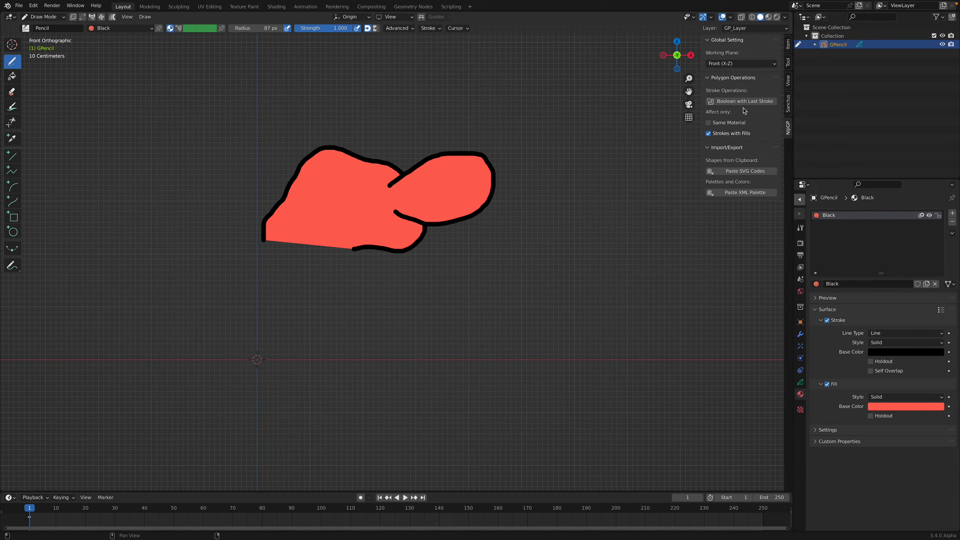
{"action": "left_click", "coordinate": [739, 101]}
{"action": "mouse_move", "coordinate": [416, 201]}
{"action": "left_mouse_down"}
{"action": "mouse_move", "coordinate": [462, 218]}
{"action": "mouse_move", "coordinate": [395, 266]}
{"action": "mouse_move", "coordinate": [389, 245]}
{"action": "left_mouse_up"}
{"action": "left_click", "coordinate": [722, 104]}
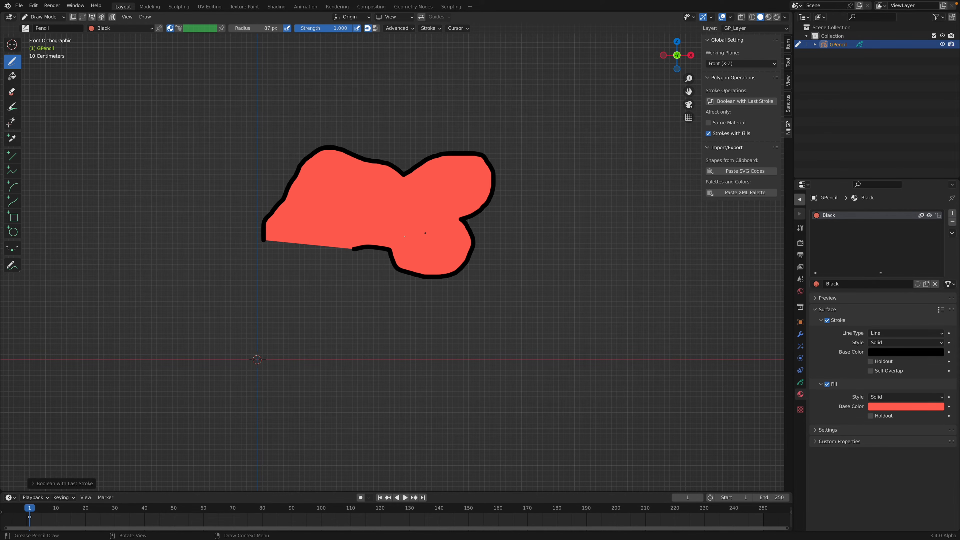
Add rounded lobes at the shape's lower left, upper right, upper left and bottom right, merging each with Boolean with Last Stroke.
{"action": "mouse_move", "coordinate": [335, 227]}
{"action": "left_mouse_down"}
{"action": "mouse_move", "coordinate": [366, 284]}
{"action": "mouse_move", "coordinate": [261, 248]}
{"action": "mouse_move", "coordinate": [274, 229]}
{"action": "left_mouse_up"}
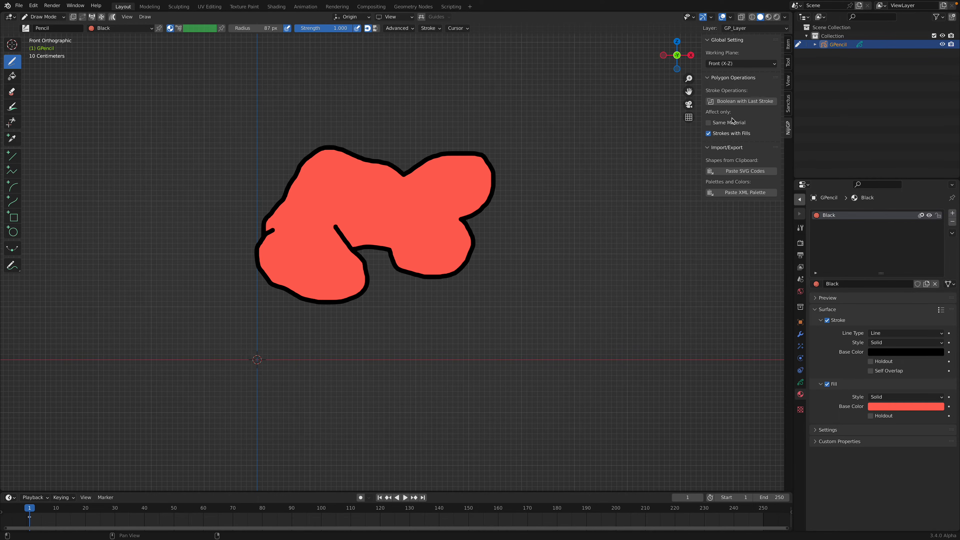
{"action": "left_click", "coordinate": [734, 101]}
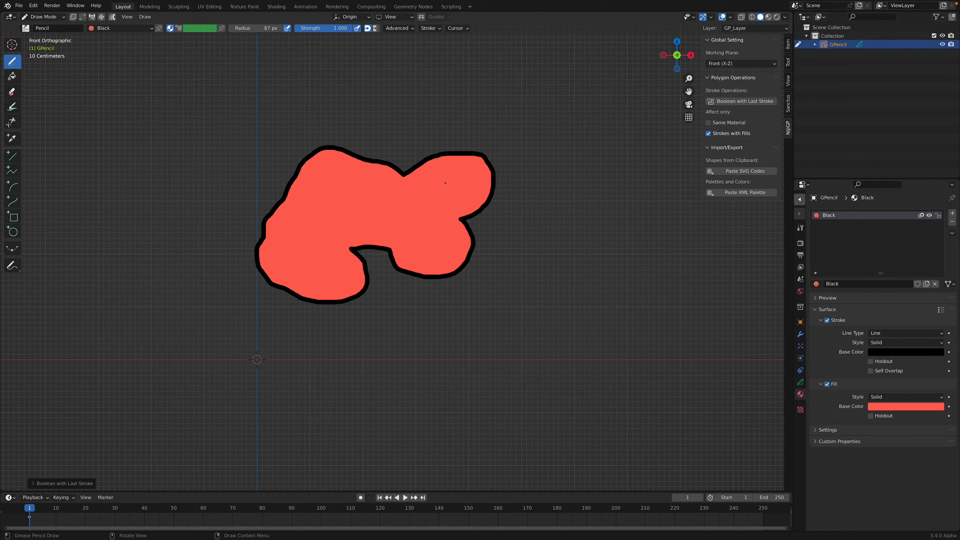
{"action": "mouse_move", "coordinate": [430, 171]}
{"action": "left_mouse_down"}
{"action": "mouse_move", "coordinate": [446, 107]}
{"action": "mouse_move", "coordinate": [469, 166]}
{"action": "left_mouse_up"}
{"action": "left_click", "coordinate": [735, 101]}
{"action": "mouse_move", "coordinate": [321, 165]}
{"action": "left_mouse_down"}
{"action": "mouse_move", "coordinate": [321, 122]}
{"action": "mouse_move", "coordinate": [363, 156]}
{"action": "mouse_move", "coordinate": [348, 167]}
{"action": "left_mouse_up"}
{"action": "left_click", "coordinate": [725, 101]}
{"action": "mouse_move", "coordinate": [425, 249]}
{"action": "left_mouse_down"}
{"action": "mouse_move", "coordinate": [422, 331]}
{"action": "mouse_move", "coordinate": [464, 251]}
{"action": "left_mouse_up"}
{"action": "left_click", "coordinate": [727, 102]}
Draw a separate rounded shape below the main one and merge a pointed lobe into its right side.
{"action": "mouse_move", "coordinate": [321, 341]}
{"action": "left_mouse_down"}
{"action": "mouse_move", "coordinate": [298, 407]}
{"action": "mouse_move", "coordinate": [354, 335]}
{"action": "mouse_move", "coordinate": [322, 341]}
{"action": "left_mouse_up"}
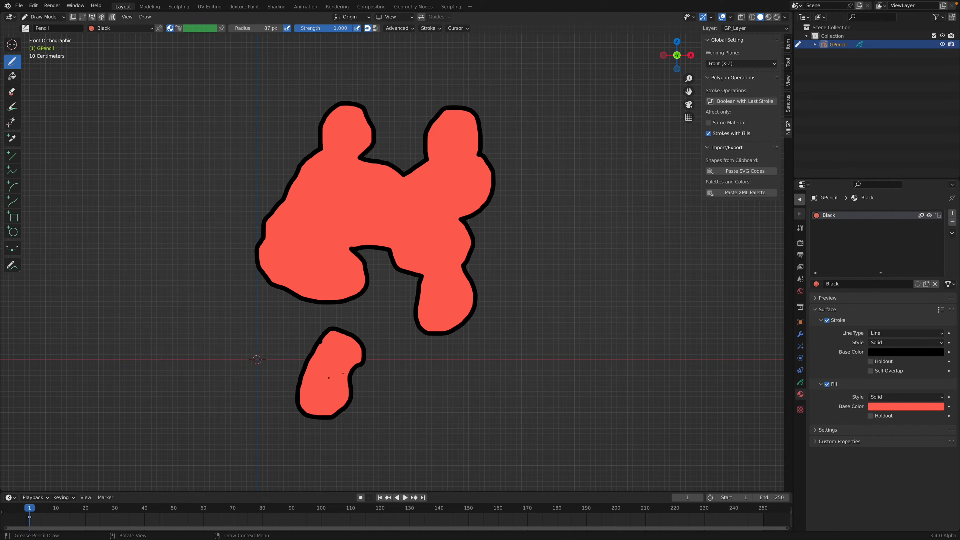
{"action": "left_click_drag", "start_coordinate": [330, 378], "coordinate": [340, 391]}
{"action": "left_click", "coordinate": [731, 101]}
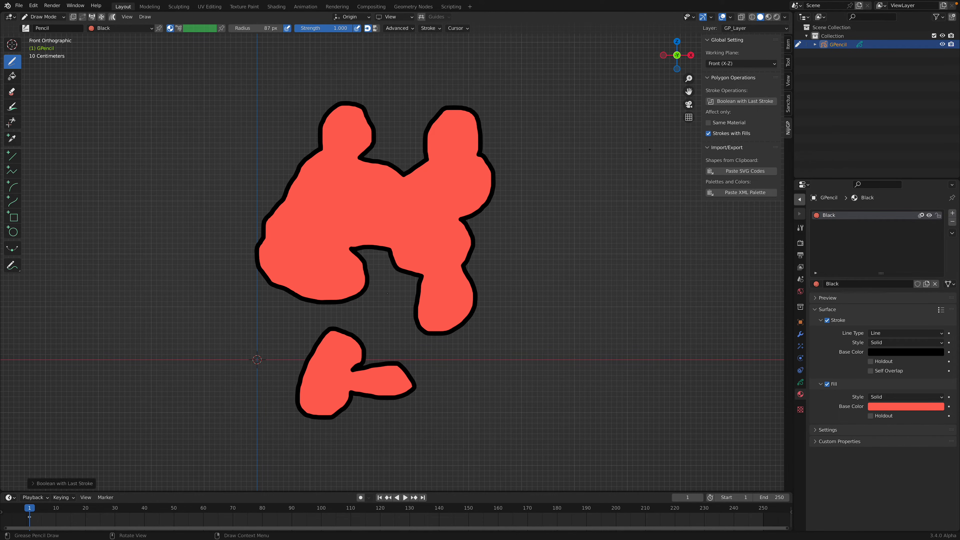
Add an arm to the main shape's lower right side and extend it downward with a second merged lobe.
{"action": "mouse_move", "coordinate": [453, 233]}
{"action": "left_mouse_down"}
{"action": "mouse_move", "coordinate": [496, 225]}
{"action": "mouse_move", "coordinate": [463, 271]}
{"action": "mouse_move", "coordinate": [451, 260]}
{"action": "left_mouse_up"}
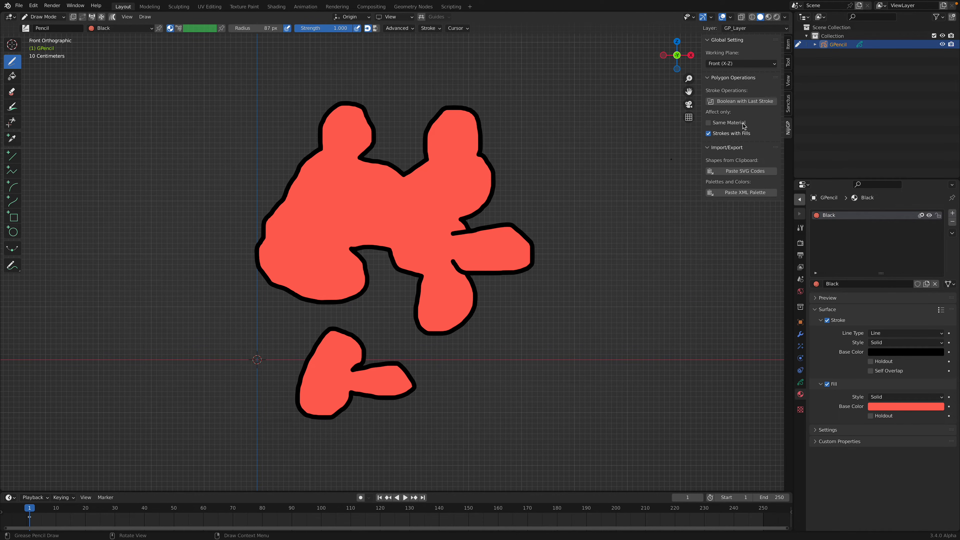
{"action": "left_click", "coordinate": [748, 104]}
{"action": "mouse_move", "coordinate": [514, 258]}
{"action": "left_mouse_down"}
{"action": "mouse_move", "coordinate": [529, 300]}
{"action": "mouse_move", "coordinate": [537, 250]}
{"action": "mouse_move", "coordinate": [518, 244]}
{"action": "left_mouse_up"}
{"action": "left_click", "coordinate": [741, 101]}
Extend the separate lower shape up to the main shape's bottom lobe, merging the additions with Boolean with Last Stroke.
{"action": "mouse_move", "coordinate": [436, 313]}
{"action": "left_mouse_down"}
{"action": "mouse_move", "coordinate": [378, 385]}
{"action": "mouse_move", "coordinate": [436, 308]}
{"action": "mouse_move", "coordinate": [460, 342]}
{"action": "mouse_move", "coordinate": [429, 315]}
{"action": "mouse_move", "coordinate": [435, 298]}
{"action": "left_mouse_up"}
{"action": "left_click", "coordinate": [726, 103]}
{"action": "left_click", "coordinate": [733, 101]}
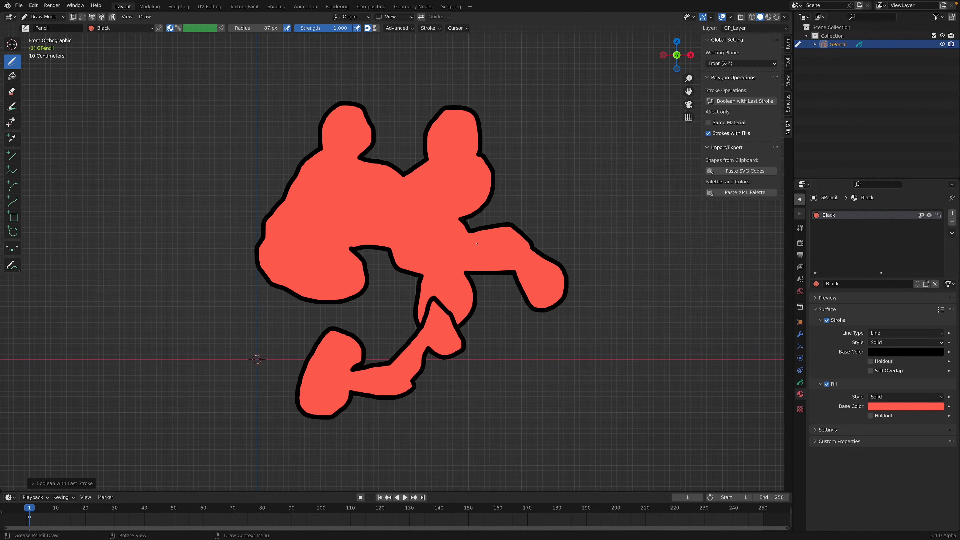
Merge an oval lobe into the main shape's right side and a round lobe into the upper end of the lower shape.
{"action": "mouse_move", "coordinate": [476, 175]}
{"action": "left_mouse_down"}
{"action": "mouse_move", "coordinate": [548, 172]}
{"action": "mouse_move", "coordinate": [477, 198]}
{"action": "left_mouse_up"}
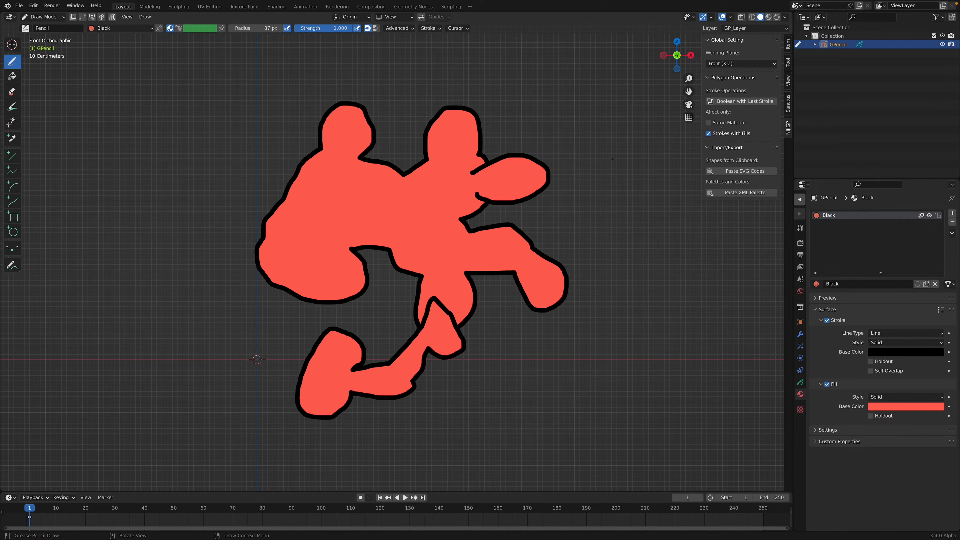
{"action": "left_click", "coordinate": [741, 102]}
{"action": "mouse_move", "coordinate": [451, 299]}
{"action": "left_mouse_down"}
{"action": "mouse_move", "coordinate": [453, 350]}
{"action": "mouse_move", "coordinate": [463, 298]}
{"action": "left_mouse_up"}
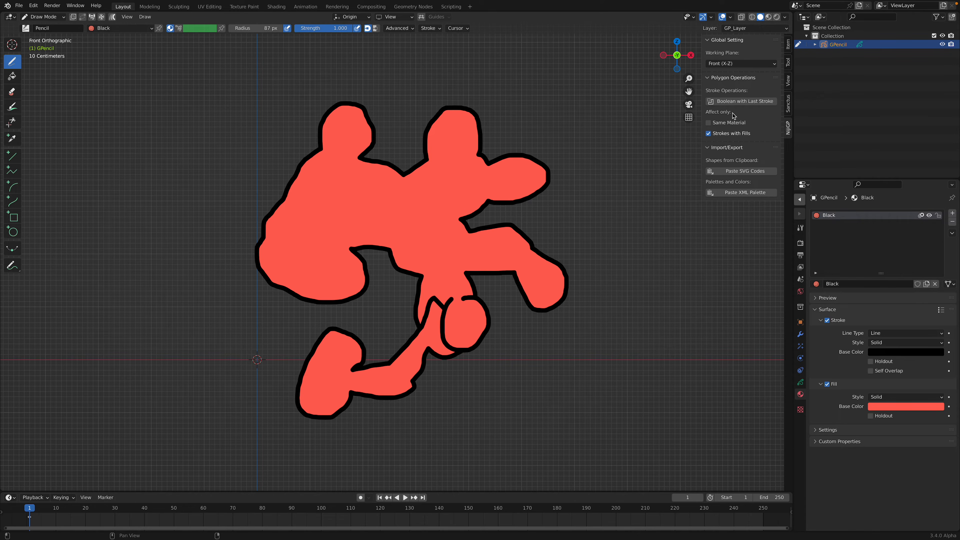
{"action": "left_click", "coordinate": [735, 103]}
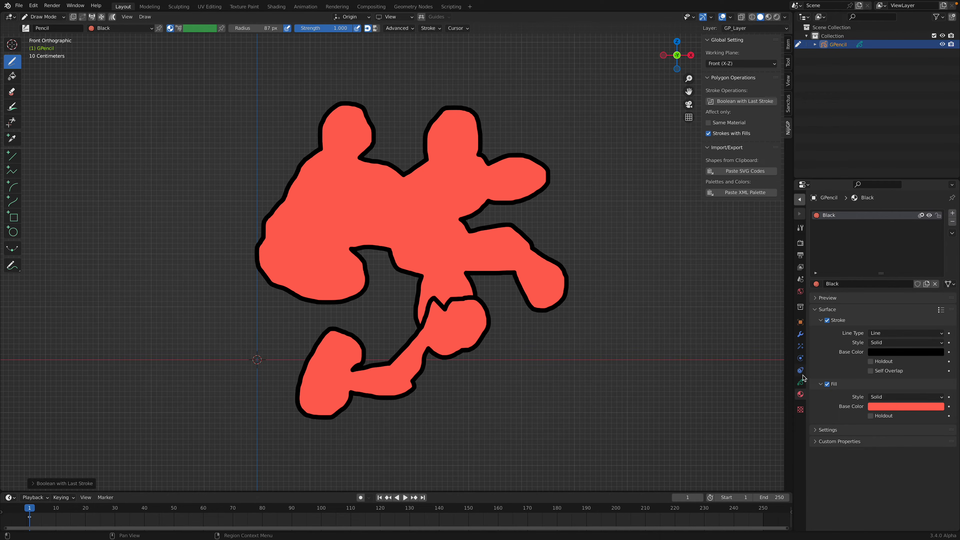
Add a Mirror modifier on the X axis to the Grease Pencil object.
{"action": "left_click", "coordinate": [54, 19]}
{"action": "left_click", "coordinate": [800, 334]}
{"action": "left_click", "coordinate": [858, 214]}
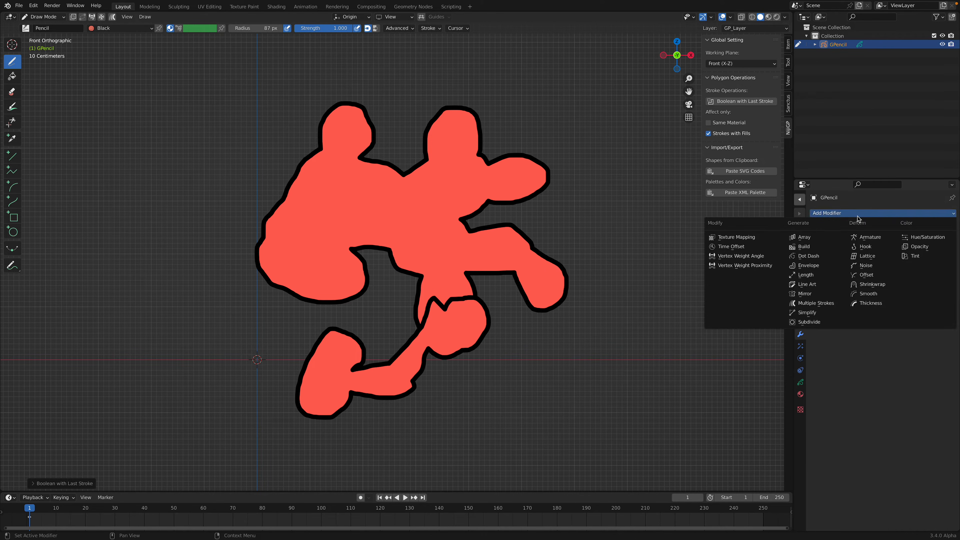
{"action": "left_click", "coordinate": [828, 294]}
{"action": "scroll", "coordinate": [307, 235], "scroll_direction": "down", "scroll_amount": 1}
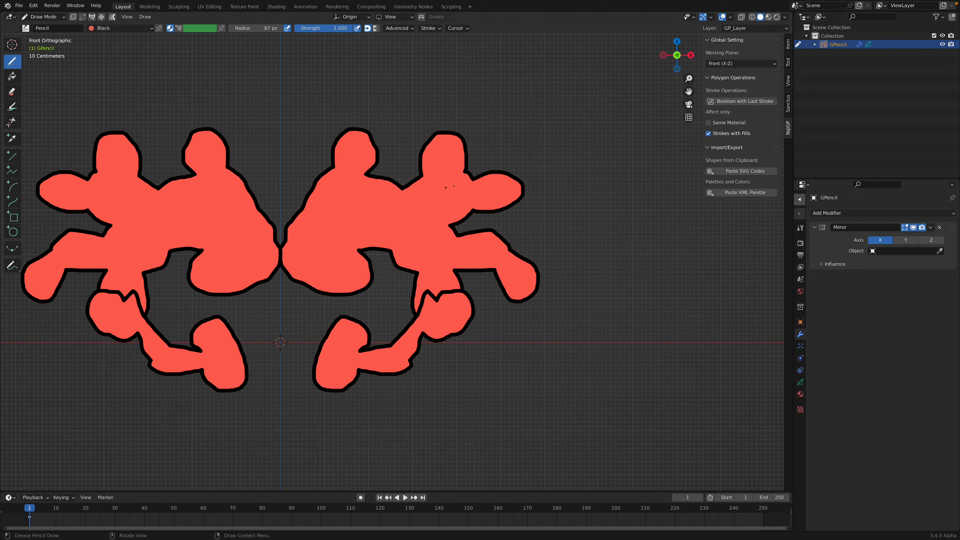
Draw a rounded finger and a long pointed finger on the right half's outer lobes, merging each with Boolean with Last Stroke.
{"action": "mouse_move", "coordinate": [460, 180]}
{"action": "left_mouse_down"}
{"action": "mouse_move", "coordinate": [507, 159]}
{"action": "mouse_move", "coordinate": [474, 187]}
{"action": "left_mouse_up"}
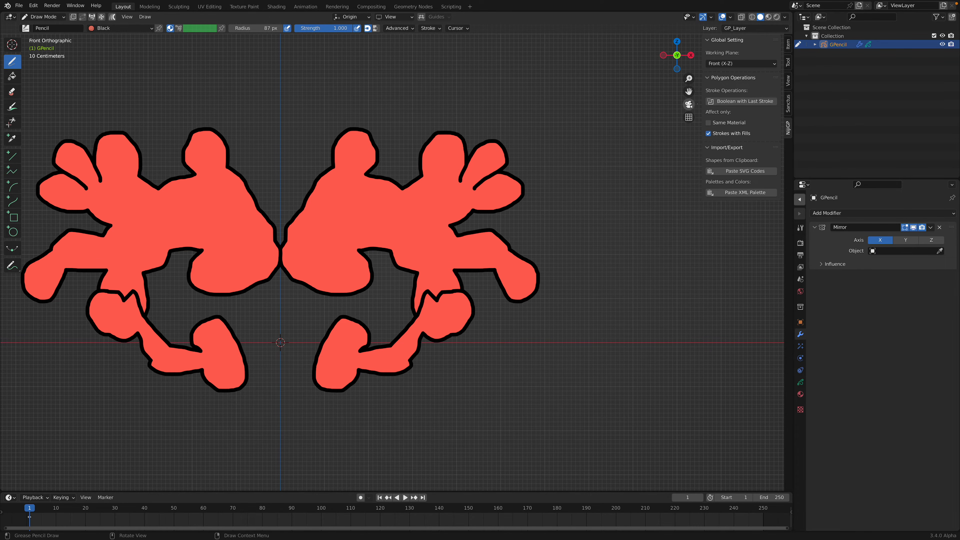
{"action": "left_click", "coordinate": [722, 102]}
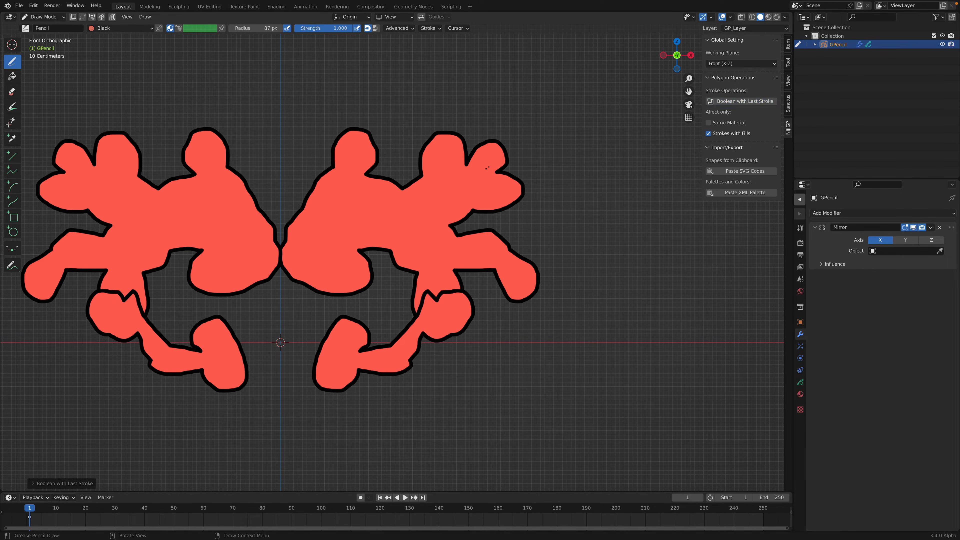
{"action": "mouse_move", "coordinate": [492, 186]}
{"action": "left_mouse_down"}
{"action": "mouse_move", "coordinate": [567, 206]}
{"action": "mouse_move", "coordinate": [503, 216]}
{"action": "left_mouse_up"}
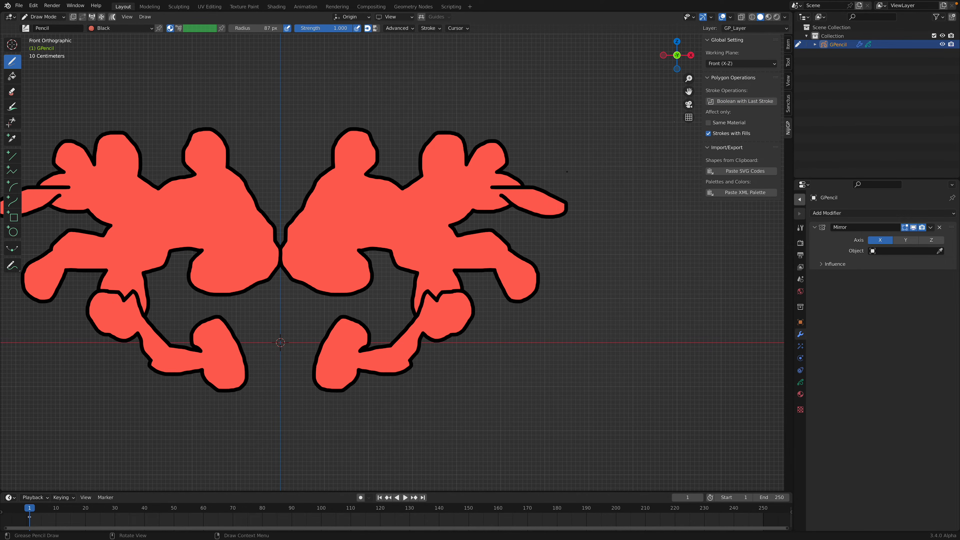
{"action": "left_click", "coordinate": [723, 101]}
Merge new lobes into the right half's inner upper side, the top of its tall arm and its outer hand.
{"action": "scroll", "coordinate": [433, 199], "scroll_direction": "down", "scroll_amount": 1}
{"action": "middle_click_drag", "start_coordinate": [404, 222], "coordinate": [440, 230], "text": "shift"}
{"action": "mouse_move", "coordinate": [383, 213]}
{"action": "left_mouse_down"}
{"action": "mouse_move", "coordinate": [373, 182]}
{"action": "mouse_move", "coordinate": [343, 179]}
{"action": "mouse_move", "coordinate": [353, 210]}
{"action": "left_mouse_up"}
{"action": "left_click", "coordinate": [722, 101]}
{"action": "mouse_move", "coordinate": [465, 174]}
{"action": "left_mouse_down"}
{"action": "mouse_move", "coordinate": [518, 140]}
{"action": "mouse_move", "coordinate": [490, 169]}
{"action": "left_mouse_up"}
{"action": "left_click", "coordinate": [722, 101]}
{"action": "mouse_move", "coordinate": [523, 210]}
{"action": "left_mouse_down"}
{"action": "mouse_move", "coordinate": [558, 223]}
{"action": "mouse_move", "coordinate": [535, 216]}
{"action": "left_mouse_up"}
{"action": "left_click", "coordinate": [729, 101]}
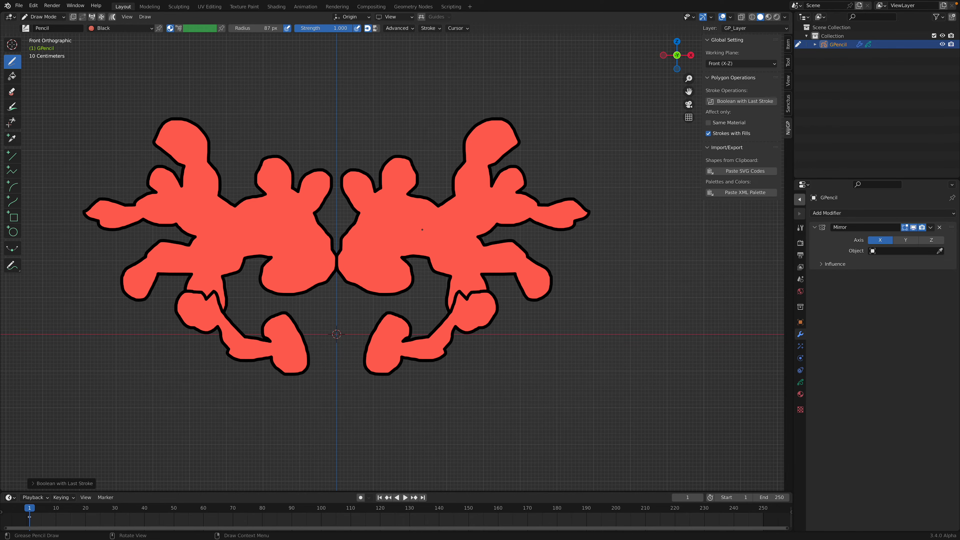
Draw a curved shape over the right half's inner body and subtract it by setting the Boolean operation to Difference.
{"action": "mouse_move", "coordinate": [399, 220]}
{"action": "left_mouse_down"}
{"action": "mouse_move", "coordinate": [393, 242]}
{"action": "mouse_move", "coordinate": [410, 269]}
{"action": "mouse_move", "coordinate": [408, 220]}
{"action": "left_mouse_up"}
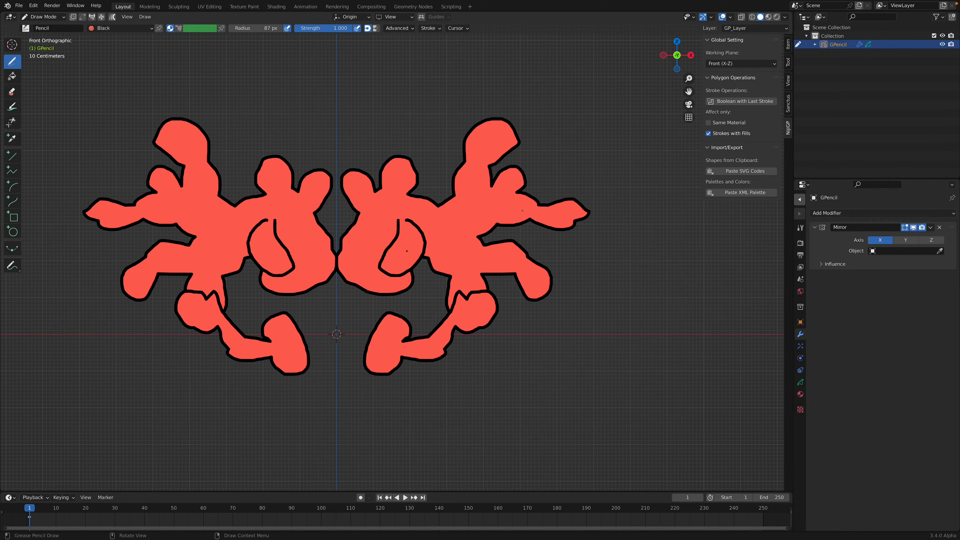
{"action": "left_click", "coordinate": [743, 102]}
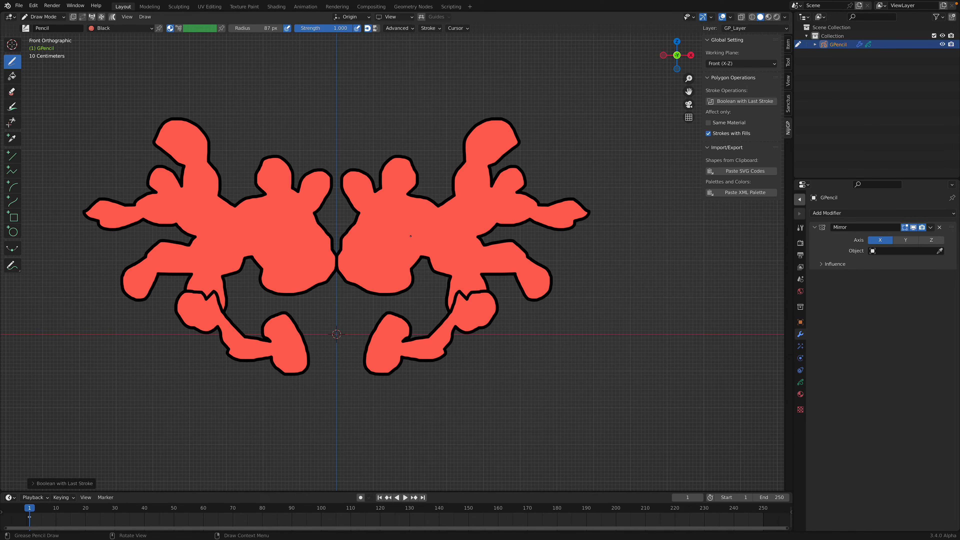
{"action": "left_click", "coordinate": [50, 484]}
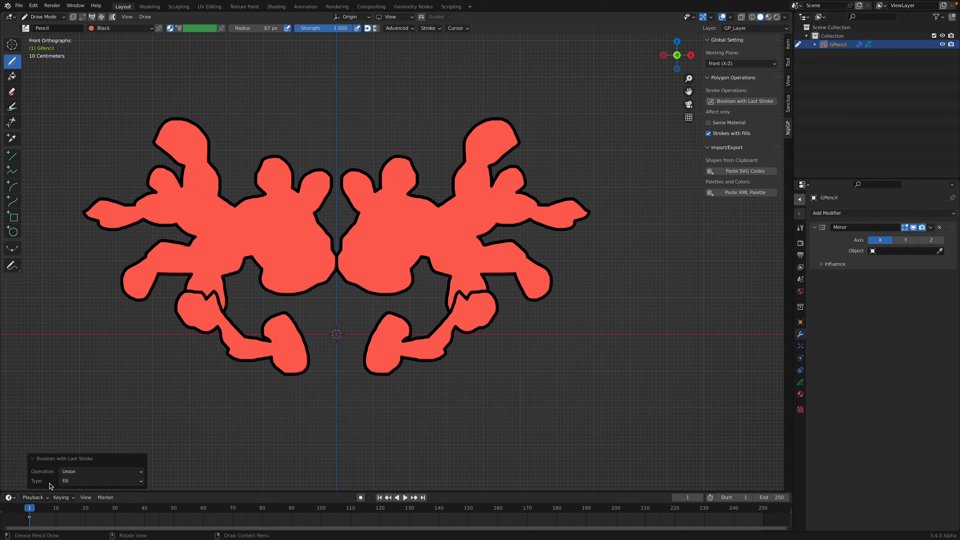
{"action": "left_click", "coordinate": [84, 473]}
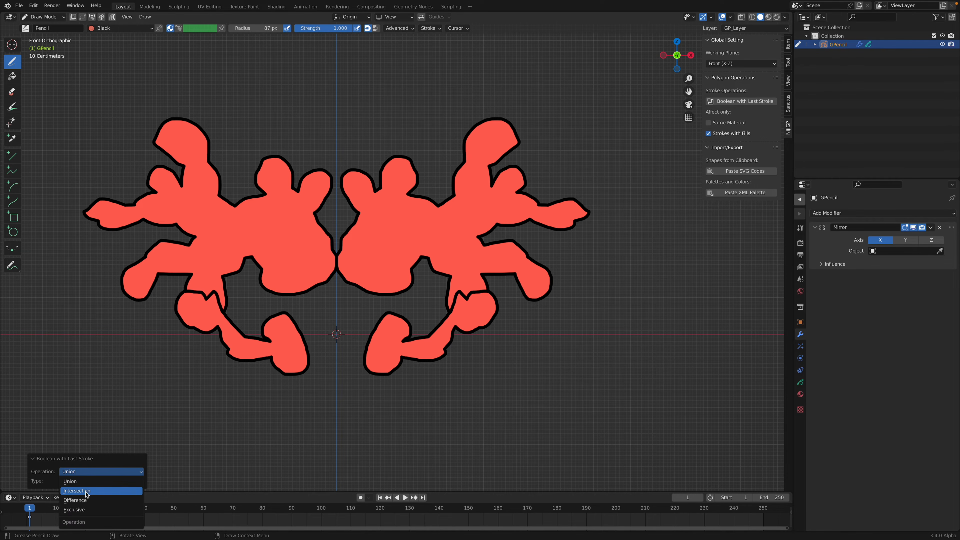
{"action": "left_click", "coordinate": [75, 500]}
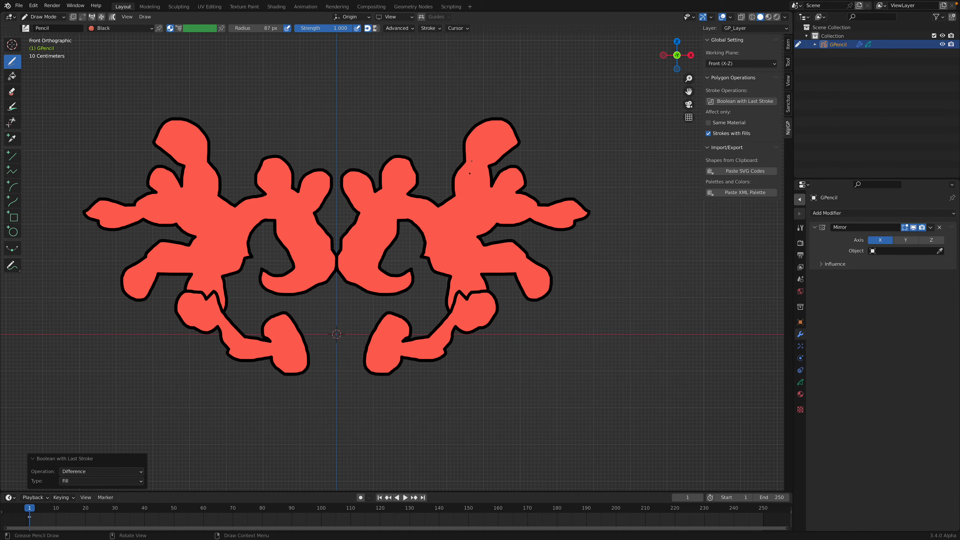
Draw cutting shapes over the tall arm's top and the outer hand's tip, subtracting each with Boolean with Last Stroke.
{"action": "left_click_drag", "start_coordinate": [477, 111], "coordinate": [474, 114]}
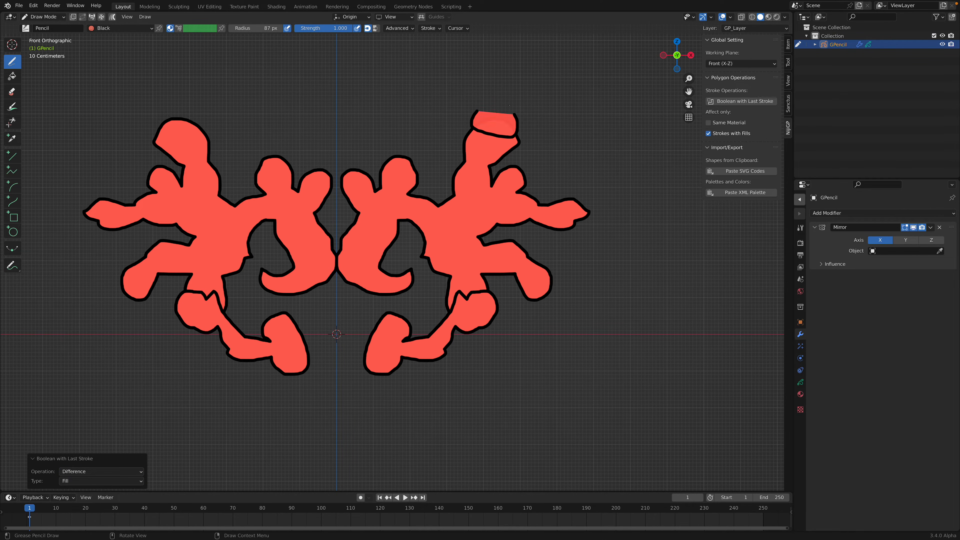
{"action": "left_click", "coordinate": [722, 104]}
{"action": "left_click_drag", "start_coordinate": [563, 196], "coordinate": [566, 210]}
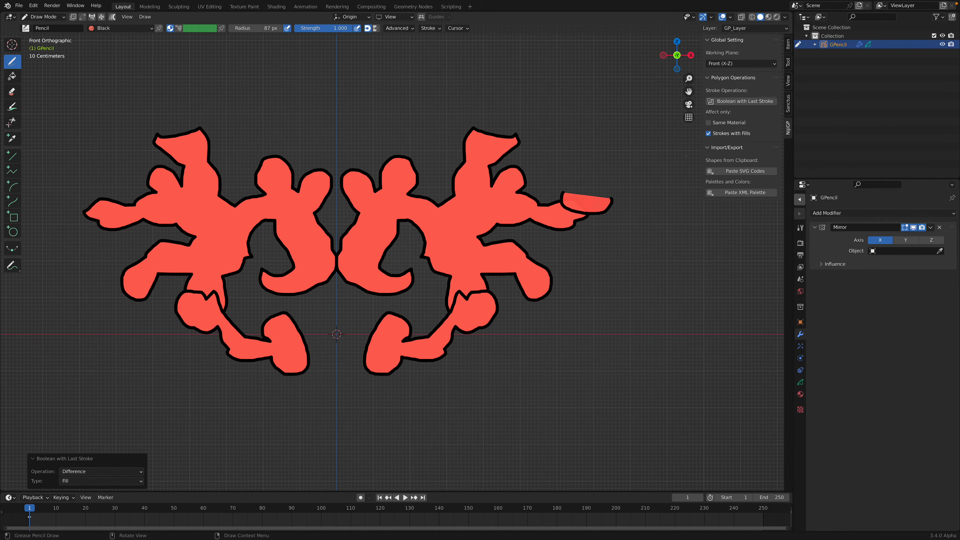
{"action": "left_click", "coordinate": [733, 103]}
Subtract drawn shapes from the round joint of the lower limb and from the body beside the tall arm.
{"action": "mouse_move", "coordinate": [472, 286]}
{"action": "left_mouse_down"}
{"action": "mouse_move", "coordinate": [508, 313]}
{"action": "mouse_move", "coordinate": [492, 302]}
{"action": "mouse_move", "coordinate": [506, 313]}
{"action": "mouse_move", "coordinate": [492, 276]}
{"action": "mouse_move", "coordinate": [503, 331]}
{"action": "mouse_move", "coordinate": [472, 277]}
{"action": "left_mouse_up"}
{"action": "left_click", "coordinate": [728, 102]}
{"action": "left_click", "coordinate": [728, 106]}
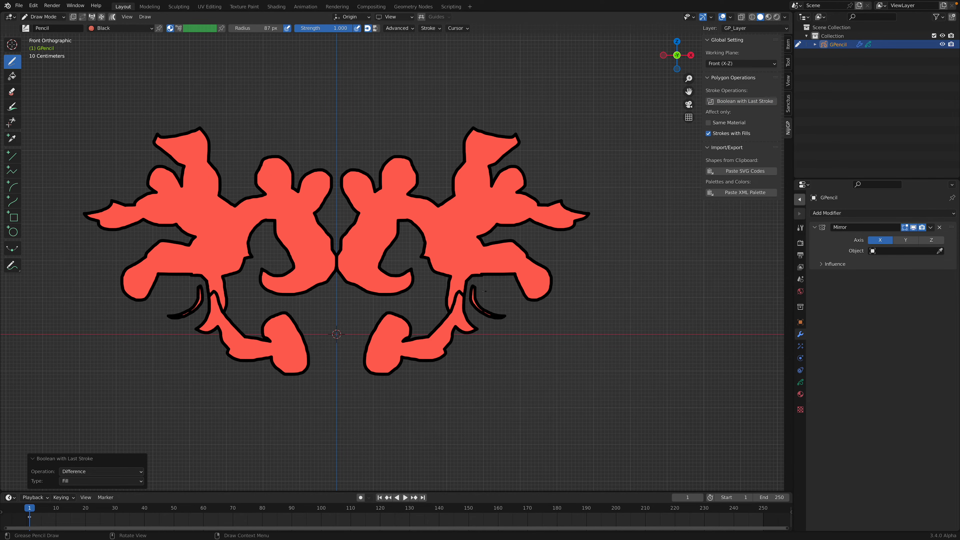
{"action": "mouse_move", "coordinate": [443, 210]}
{"action": "left_mouse_down"}
{"action": "mouse_move", "coordinate": [461, 166]}
{"action": "mouse_move", "coordinate": [454, 169]}
{"action": "left_mouse_up"}
{"action": "left_click", "coordinate": [763, 102]}
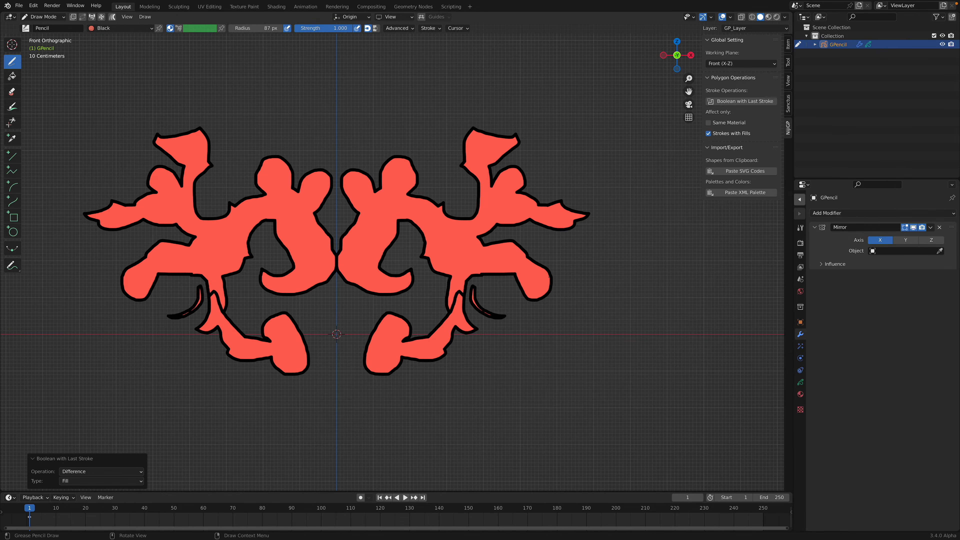
Apply Boolean Difference to a teardrop drawn inside the inner body and to a shape drawn over the lower arm's outer end.
{"action": "mouse_move", "coordinate": [372, 224]}
{"action": "left_mouse_down"}
{"action": "mouse_move", "coordinate": [357, 257]}
{"action": "mouse_move", "coordinate": [378, 224]}
{"action": "left_mouse_up"}
{"action": "left_click", "coordinate": [760, 102]}
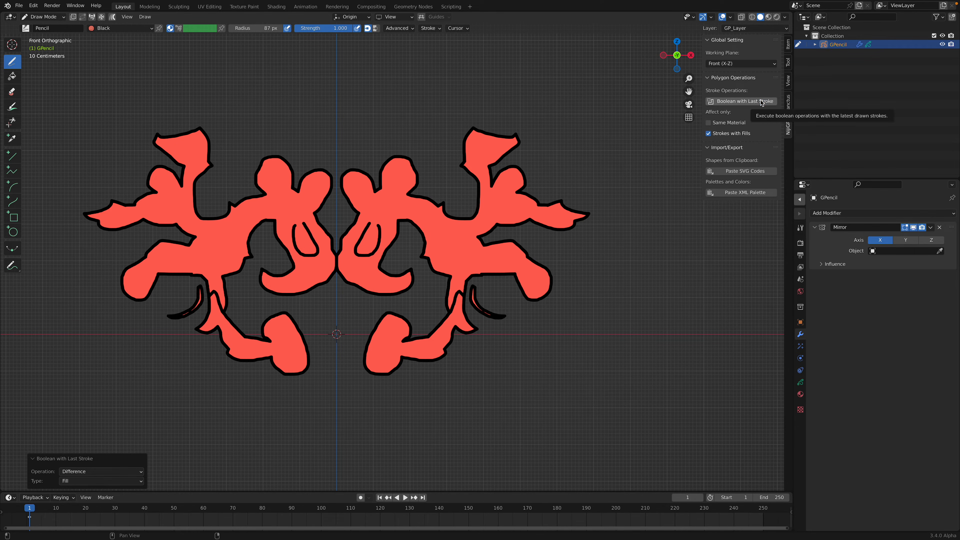
{"action": "scroll", "coordinate": [523, 249], "scroll_direction": "up", "scroll_amount": 1}
{"action": "mouse_move", "coordinate": [545, 258]}
{"action": "left_mouse_down"}
{"action": "mouse_move", "coordinate": [557, 293]}
{"action": "mouse_move", "coordinate": [551, 258]}
{"action": "left_mouse_up"}
{"action": "left_click", "coordinate": [733, 102]}
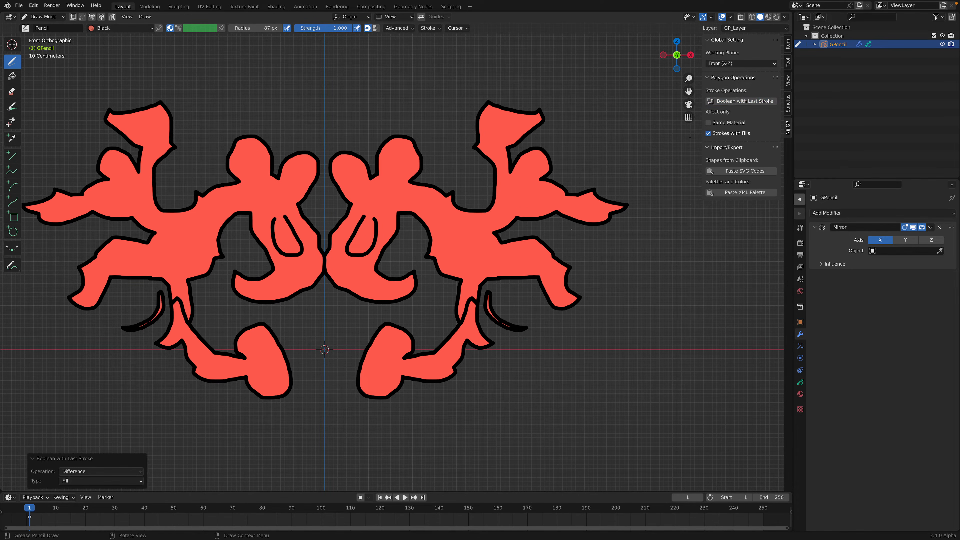
Draw a rounded square inside the right half's central body and apply Boolean with Last Stroke to it.
{"action": "scroll", "coordinate": [461, 227], "scroll_direction": "up", "scroll_amount": 2}
{"action": "mouse_move", "coordinate": [461, 219]}
{"action": "left_mouse_down"}
{"action": "mouse_move", "coordinate": [516, 242]}
{"action": "mouse_move", "coordinate": [466, 207]}
{"action": "left_mouse_up"}
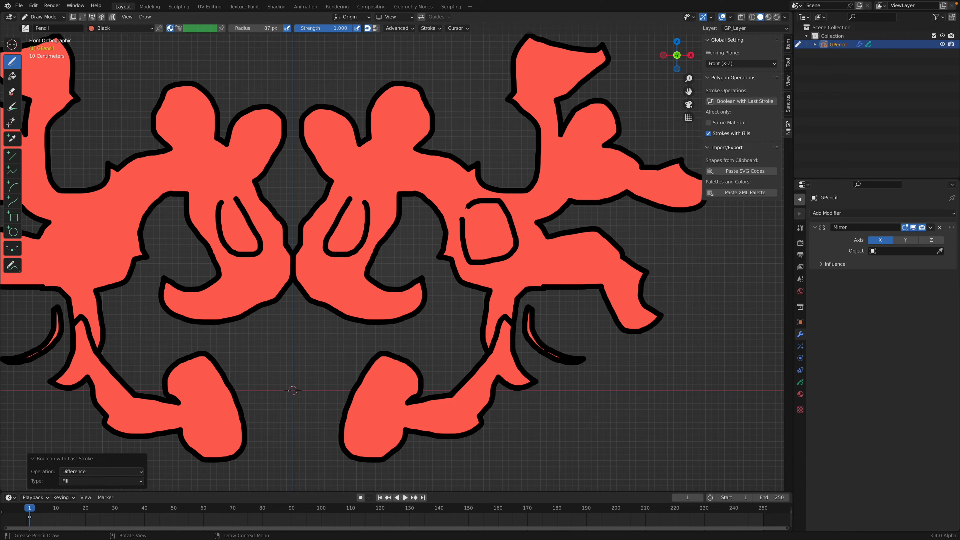
{"action": "left_click", "coordinate": [725, 103]}
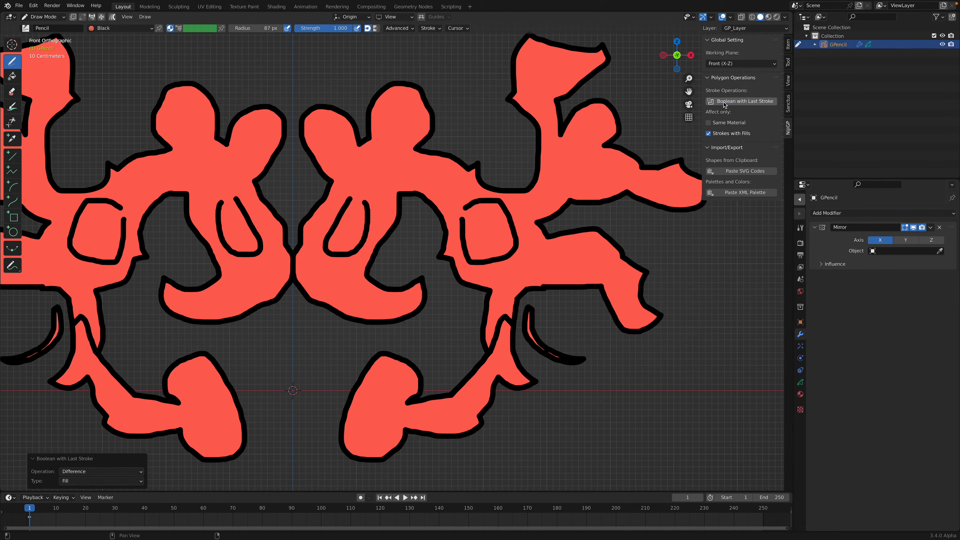
Try the Exclusive and Intersection Boolean operations on the last stroke and finish with Union.
{"action": "left_click", "coordinate": [129, 477]}
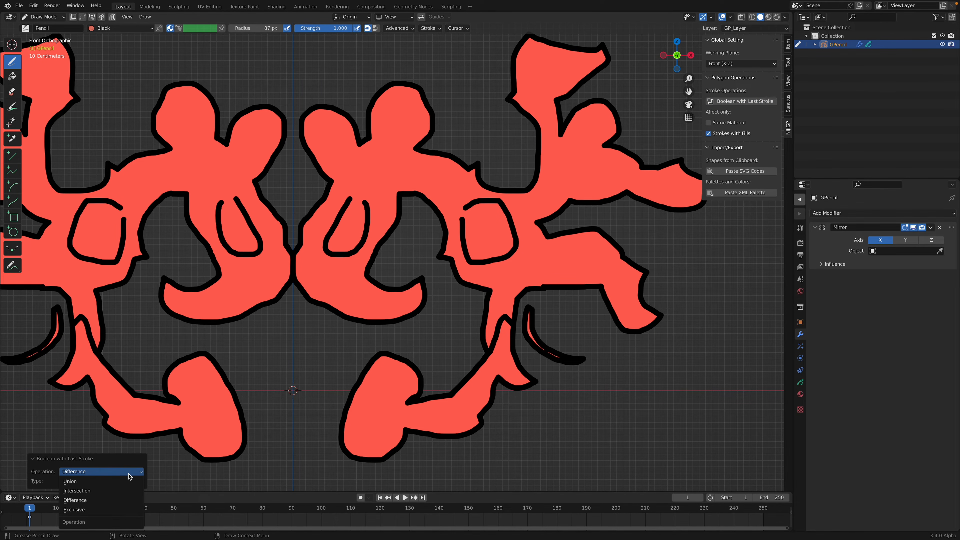
{"action": "left_click", "coordinate": [127, 509]}
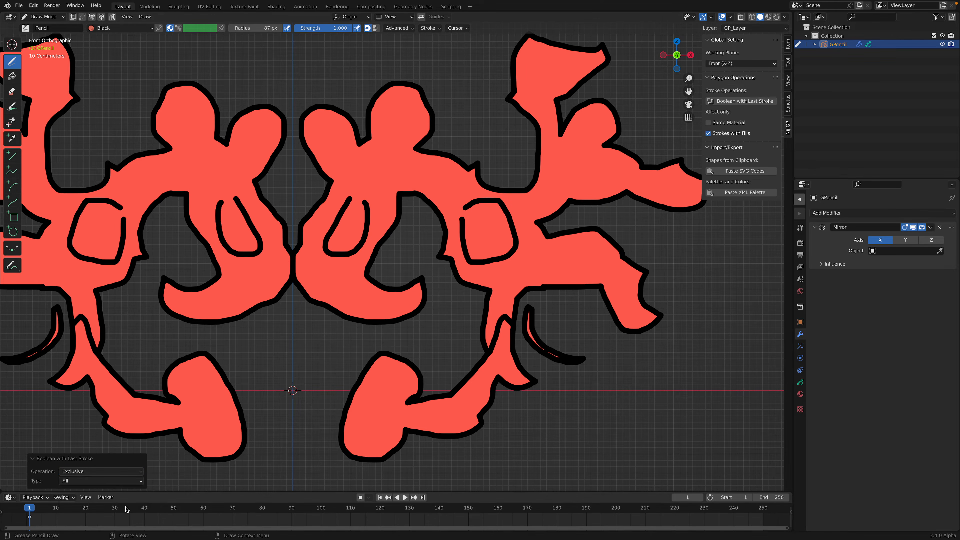
{"action": "left_click", "coordinate": [125, 472]}
{"action": "left_click", "coordinate": [121, 491]}
{"action": "left_click", "coordinate": [125, 477]}
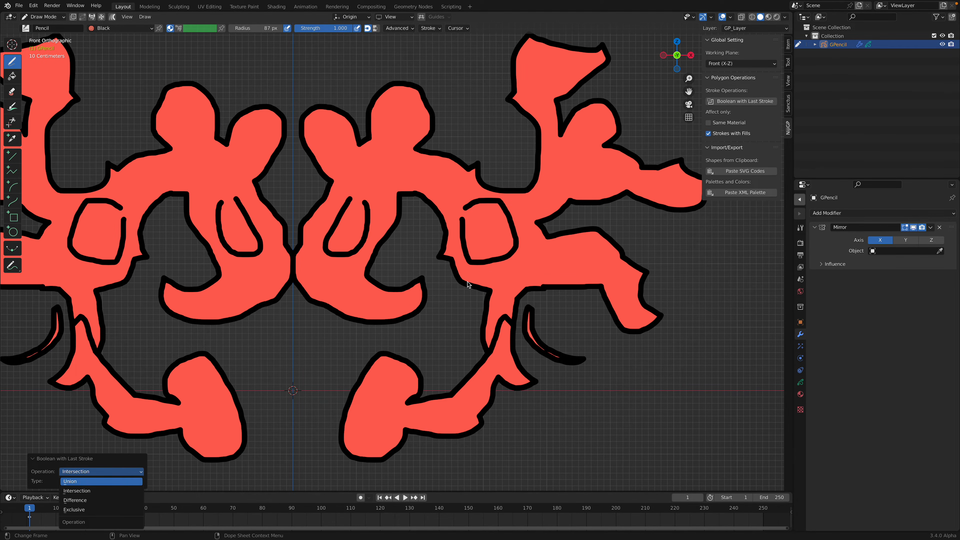
{"action": "key", "text": "Return"}
Draw a rounded finger and a long thin finger on the outer hand and merge them with Boolean Union.
{"action": "scroll", "coordinate": [518, 227], "scroll_direction": "down", "scroll_amount": 1}
{"action": "mouse_move", "coordinate": [585, 199]}
{"action": "left_mouse_down"}
{"action": "mouse_move", "coordinate": [657, 191]}
{"action": "mouse_move", "coordinate": [592, 199]}
{"action": "left_mouse_up"}
{"action": "left_click", "coordinate": [740, 102]}
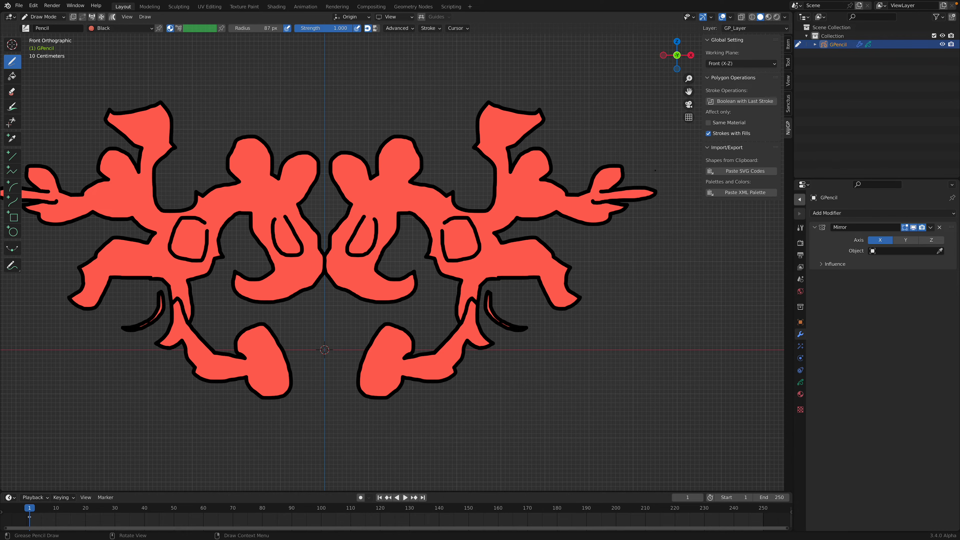
{"action": "left_click", "coordinate": [740, 101]}
{"action": "scroll", "coordinate": [458, 201], "scroll_direction": "down", "scroll_amount": 2}
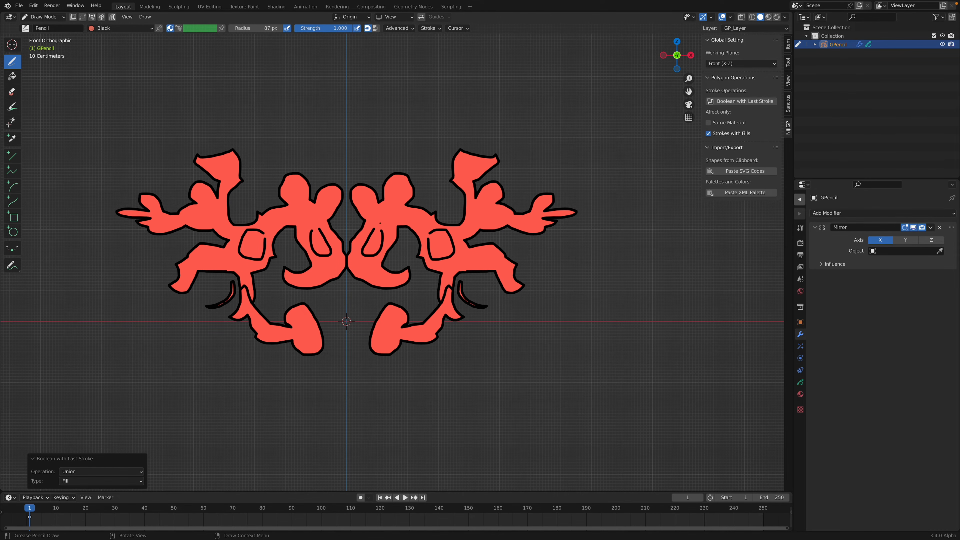
Enter Edit Mode for the Grease Pencil object and select all strokes.
{"action": "left_click", "coordinate": [48, 18]}
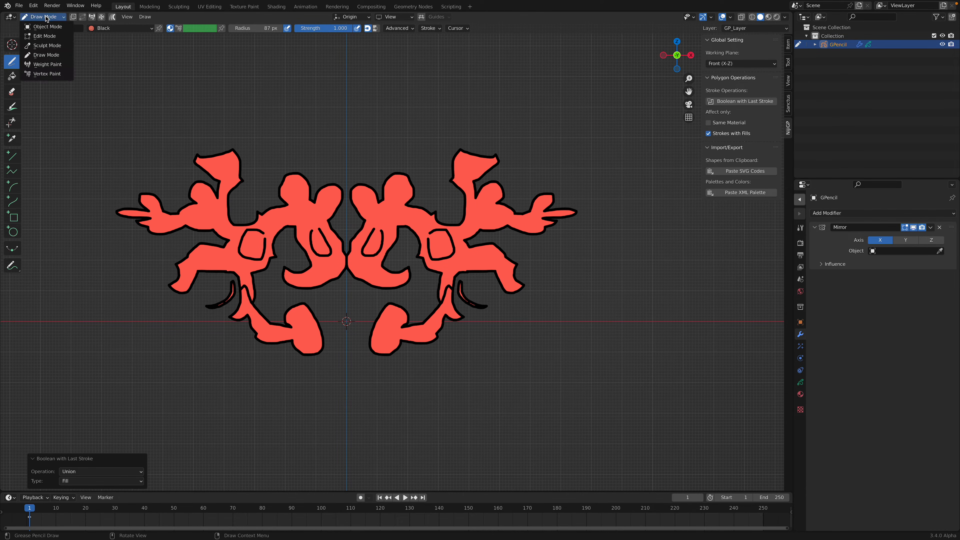
{"action": "left_click", "coordinate": [46, 36]}
{"action": "key", "text": "a"}
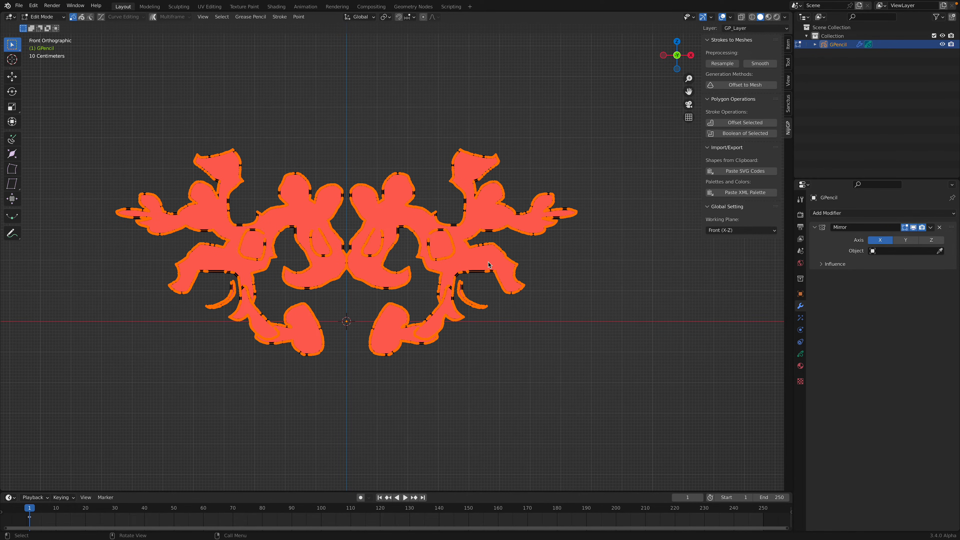
Delete all points of the square and curved detail strokes inside the body and the detached crescent stroke beside the leg.
{"action": "scroll", "coordinate": [487, 267], "scroll_direction": "up", "scroll_amount": 1}
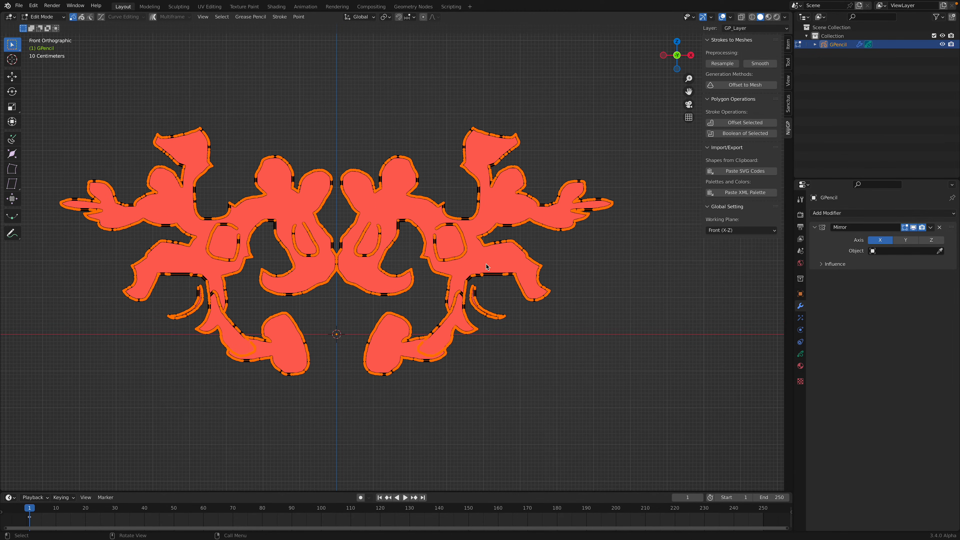
{"action": "left_click", "coordinate": [466, 245]}
{"action": "left_click", "coordinate": [380, 238], "text": "shift"}
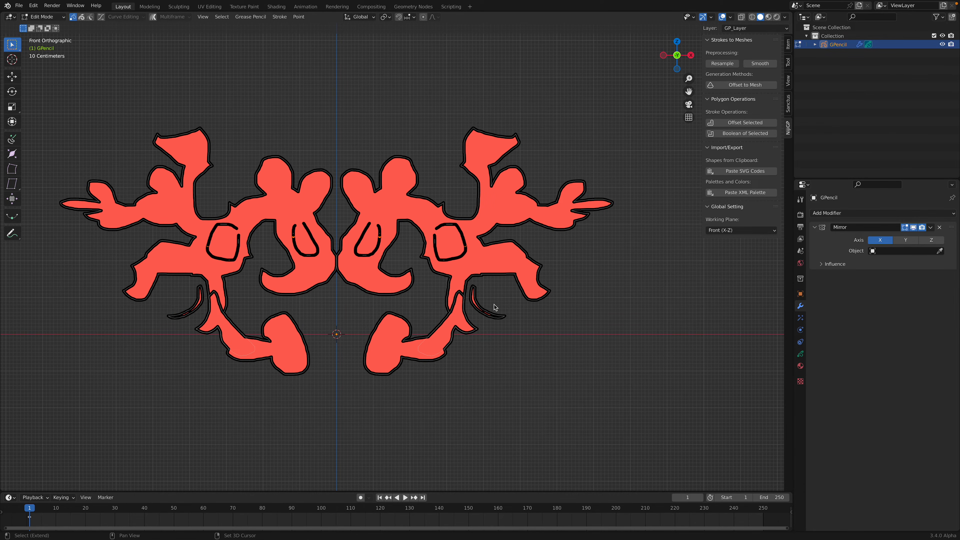
{"action": "left_click", "coordinate": [482, 307], "text": "shift"}
{"action": "key", "text": "ctrl+l"}
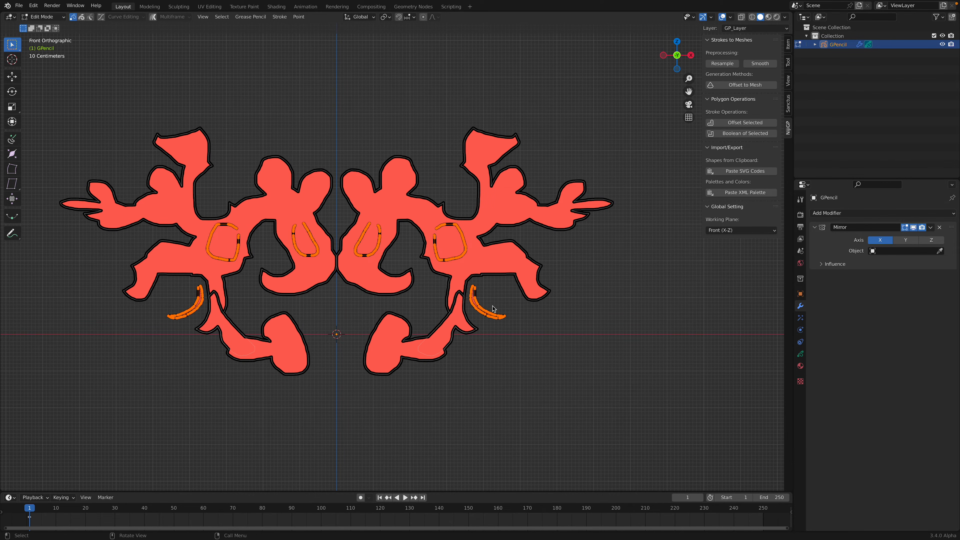
{"action": "key", "text": "x"}
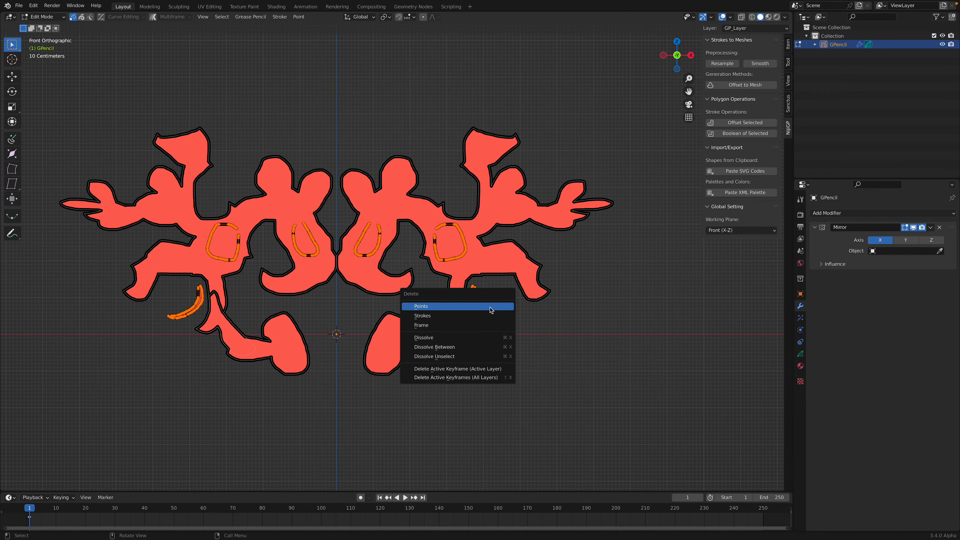
{"action": "left_click", "coordinate": [490, 309]}
{"action": "key", "text": "Home"}
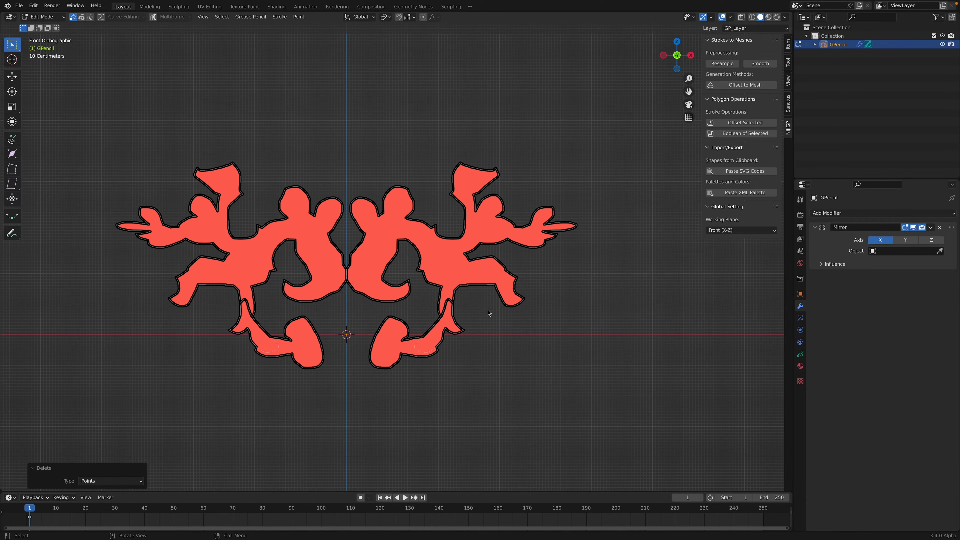
Smooth all remaining strokes with Repeat set to 5 and resample them at a length of 0.1.
{"action": "key", "text": "a"}
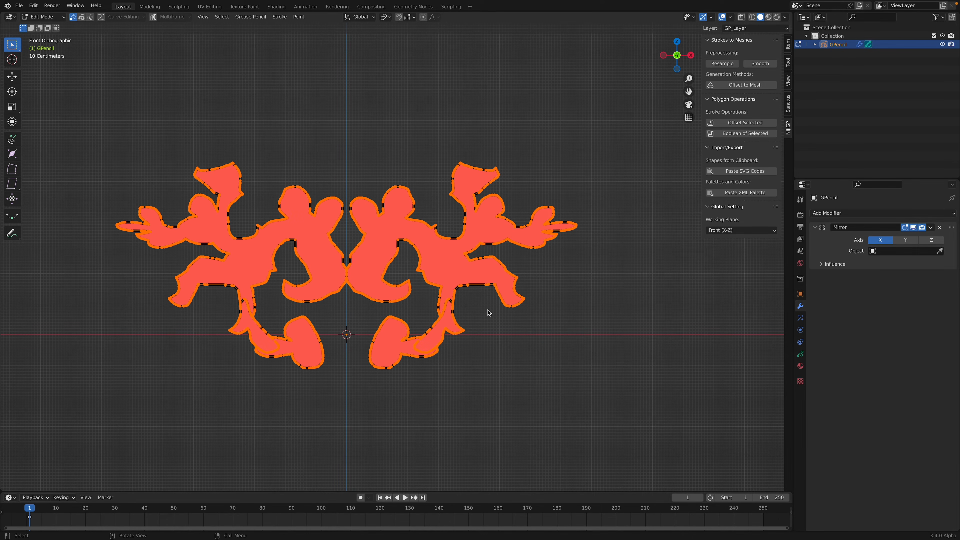
{"action": "left_click", "coordinate": [768, 65]}
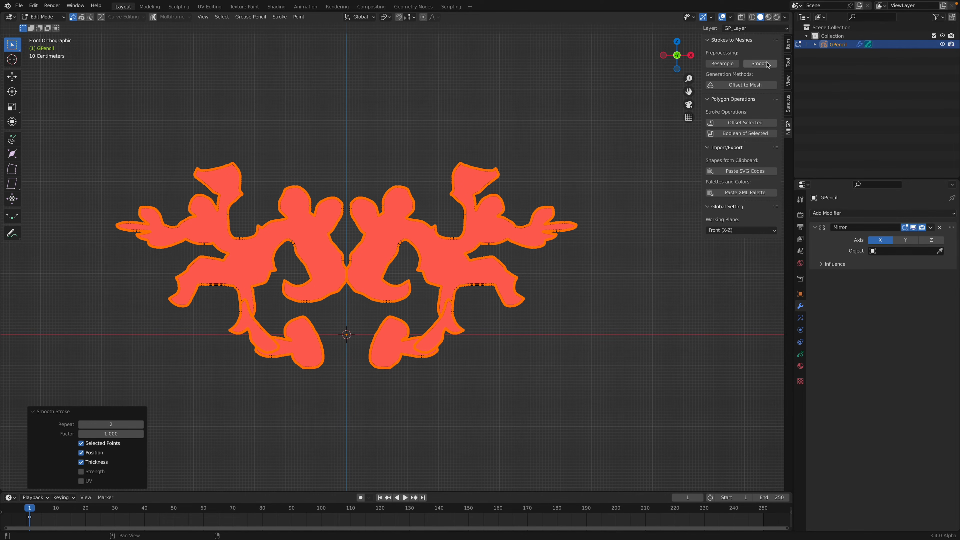
{"action": "middle_click_drag", "start_coordinate": [393, 278], "coordinate": [389, 268]}
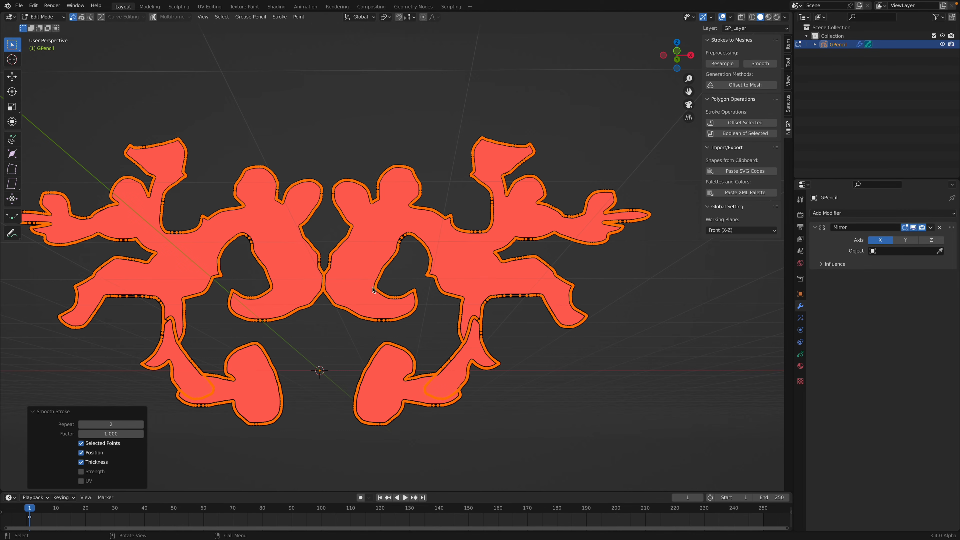
{"action": "left_click", "coordinate": [141, 424]}
{"action": "left_click", "coordinate": [141, 424]}
{"action": "left_click", "coordinate": [141, 424]}
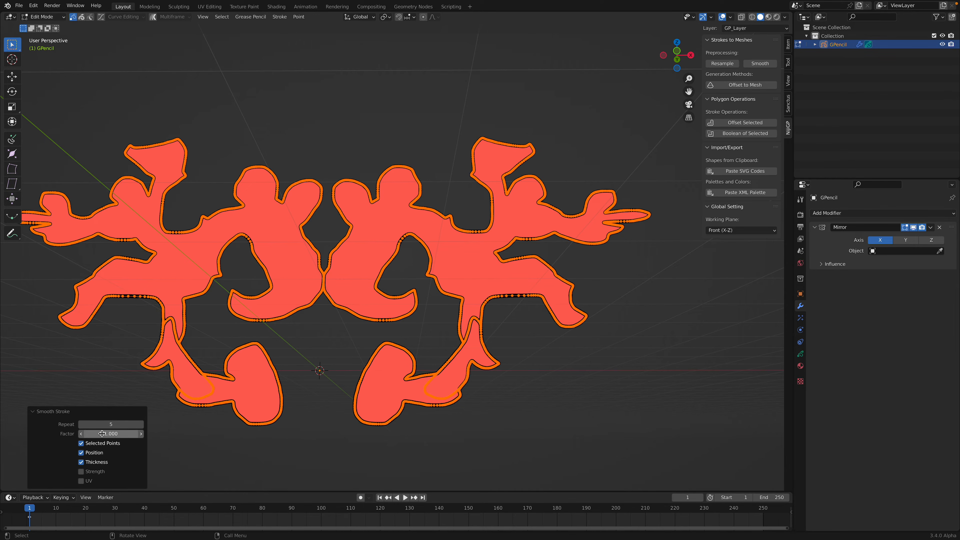
{"action": "left_click", "coordinate": [720, 64]}
{"action": "scroll", "coordinate": [351, 256], "scroll_direction": "down", "scroll_amount": 3}
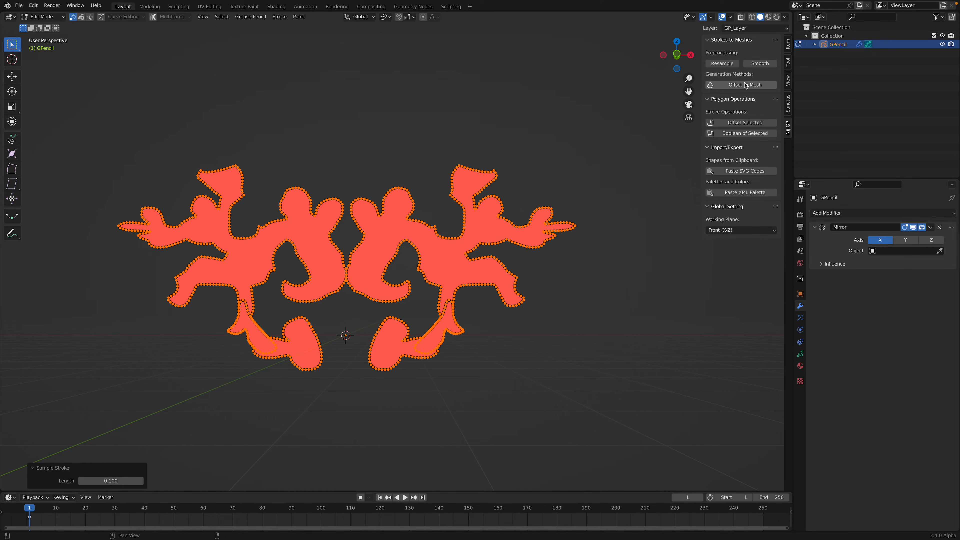
Offset the selected strokes by 0.18 m with Keep Original enabled, repeating the offset several times to build concentric outlines.
{"action": "left_click", "coordinate": [744, 123]}
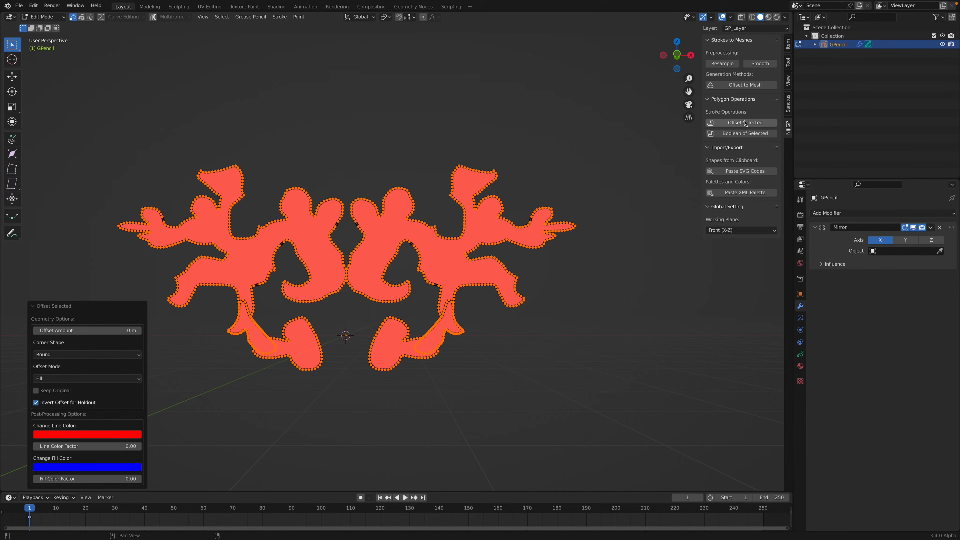
{"action": "mouse_move", "coordinate": [88, 332]}
{"action": "left_mouse_down"}
{"action": "mouse_move", "coordinate": [130, 332]}
{"action": "mouse_move", "coordinate": [90, 335]}
{"action": "left_mouse_up"}
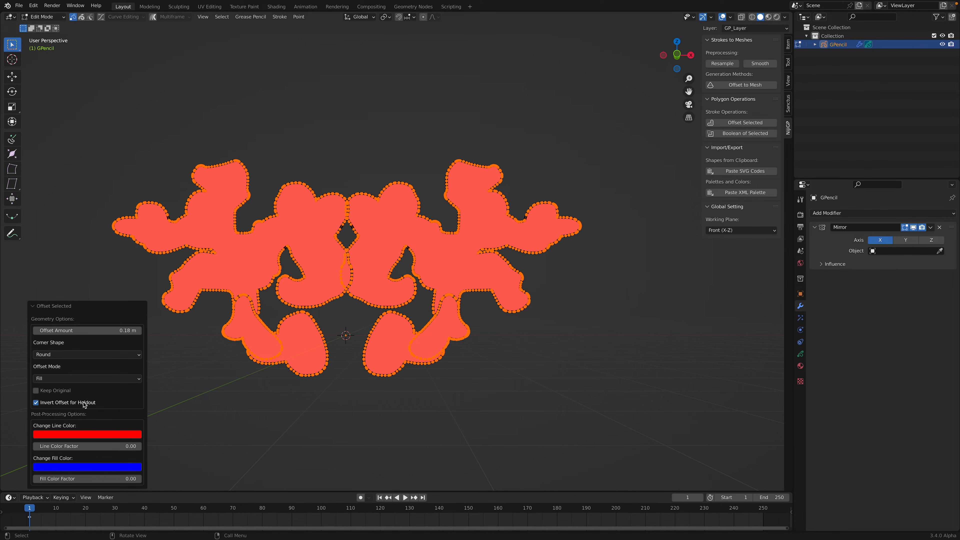
{"action": "left_click", "coordinate": [71, 394]}
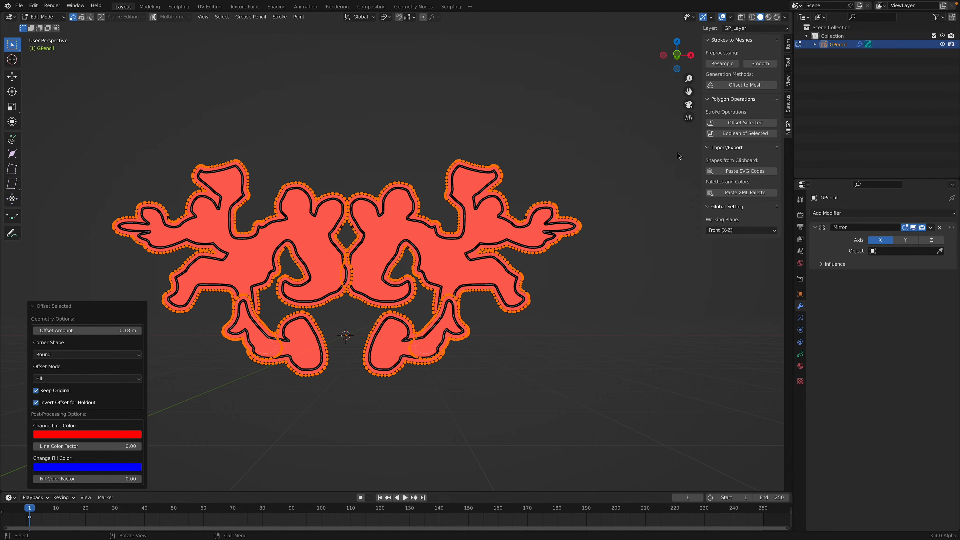
{"action": "left_click", "coordinate": [739, 125]}
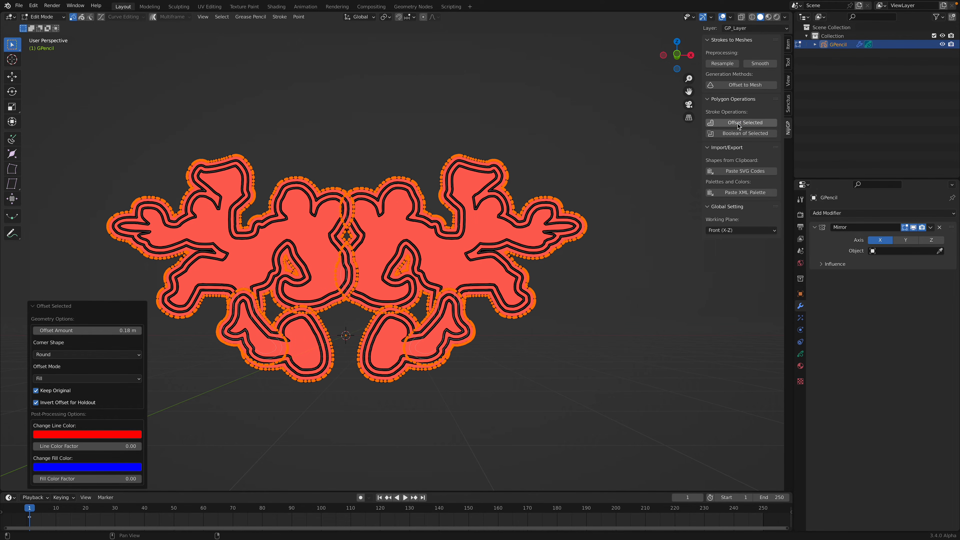
{"action": "left_click", "coordinate": [738, 125]}
{"action": "left_click", "coordinate": [738, 125]}
{"action": "left_click", "coordinate": [738, 125]}
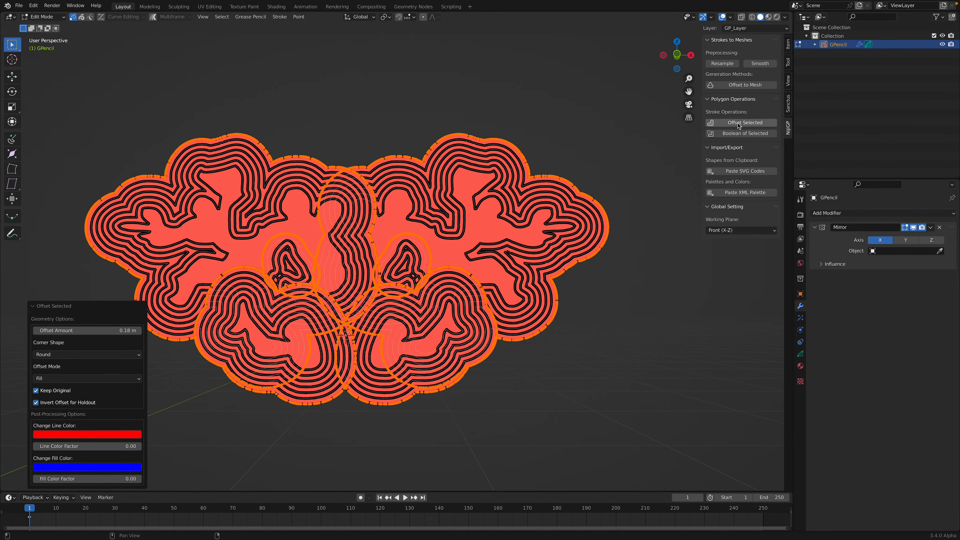
Select all the concentric strokes and convert them with Offset to Mesh, setting the Offset Amount to 0.48 m.
{"action": "mouse_move", "coordinate": [540, 228]}
{"action": "middle_mouse_down"}
{"action": "mouse_move", "coordinate": [540, 193]}
{"action": "mouse_move", "coordinate": [537, 224]}
{"action": "middle_mouse_up"}
{"action": "scroll", "coordinate": [539, 193], "scroll_direction": "down", "scroll_amount": 1}
{"action": "key", "text": "a"}
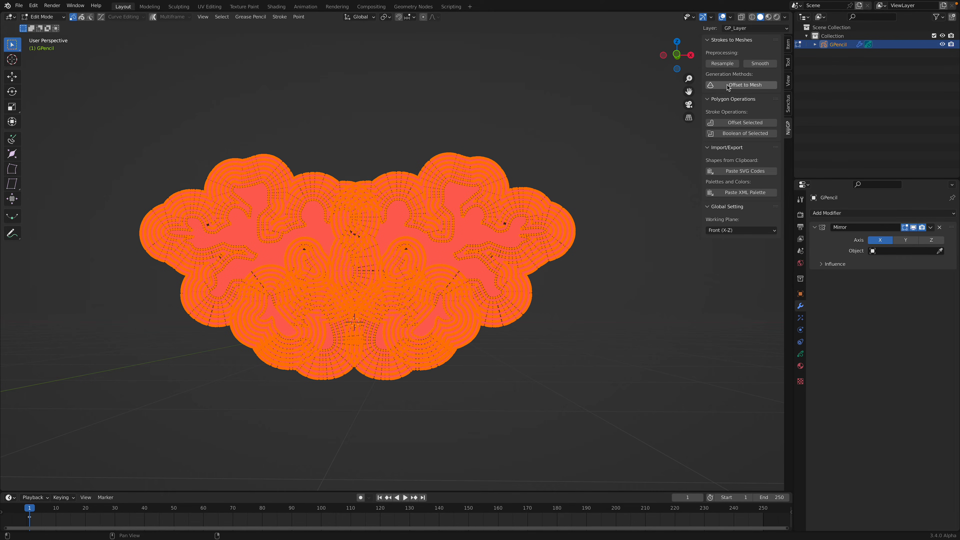
{"action": "middle_click_drag", "start_coordinate": [456, 224], "coordinate": [461, 170]}
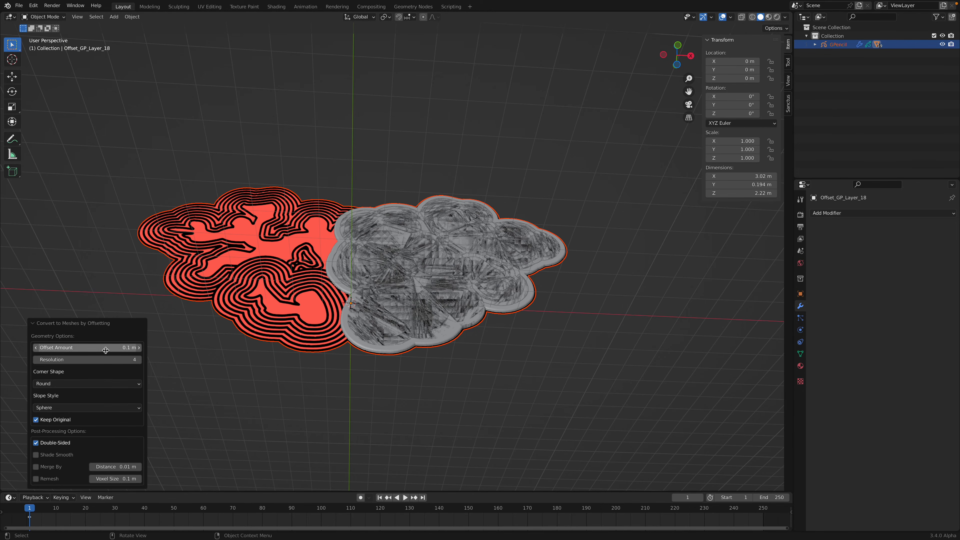
{"action": "left_click_drag", "start_coordinate": [116, 348], "coordinate": [180, 334]}
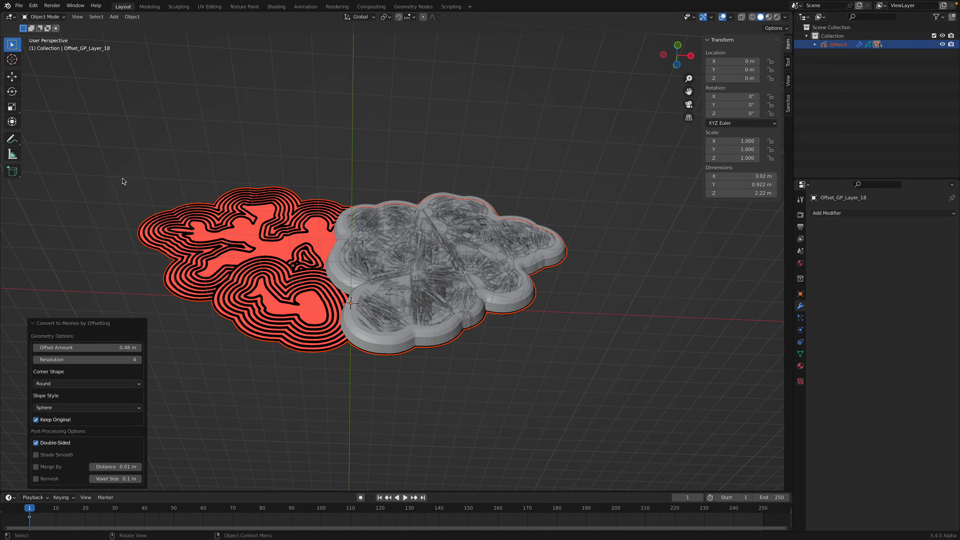
{"action": "scroll", "coordinate": [423, 322], "scroll_direction": "up", "scroll_amount": 2}
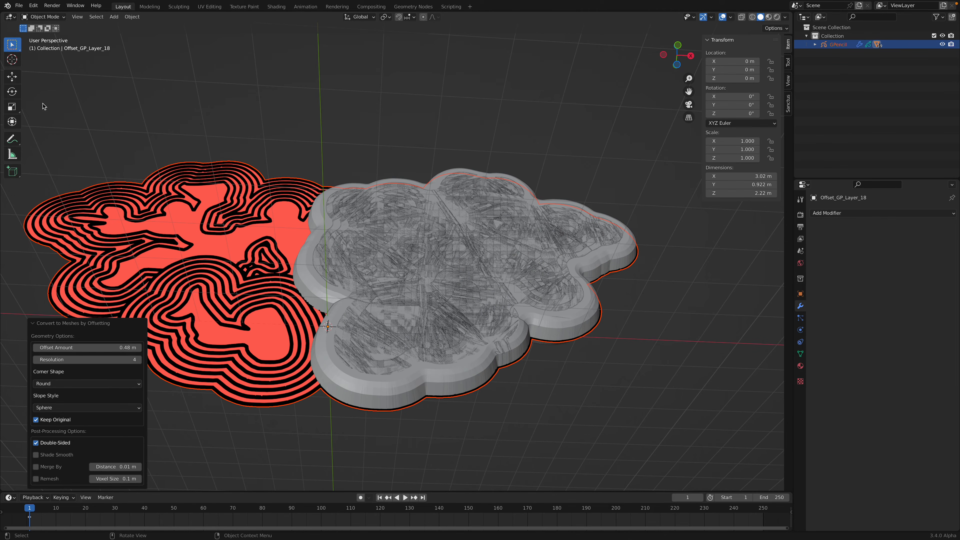
Expand the GPencil object's hierarchy and examine several of the generated offset meshes one by one.
{"action": "left_click", "coordinate": [27, 17]}
{"action": "left_click", "coordinate": [311, 141]}
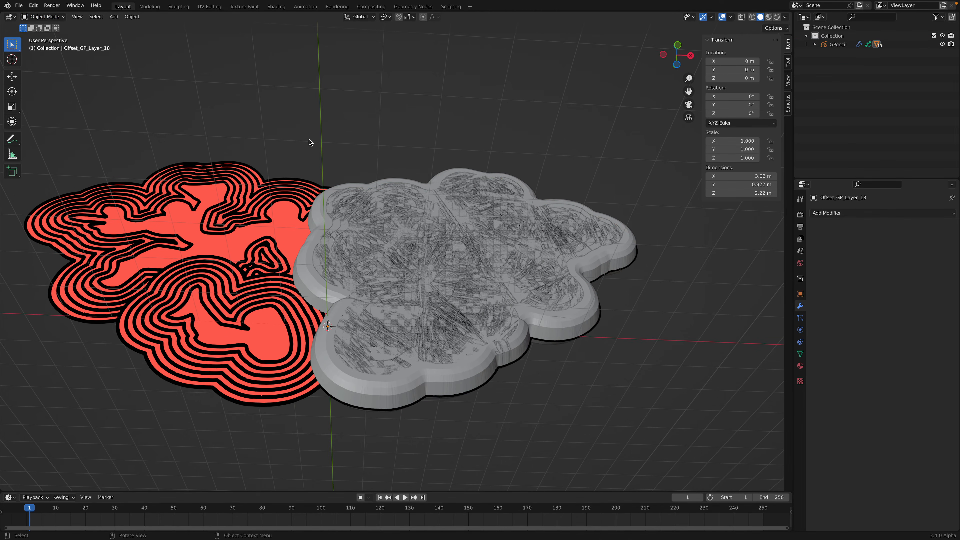
{"action": "scroll", "coordinate": [302, 147], "scroll_direction": "down", "scroll_amount": 1}
{"action": "middle_click_drag", "start_coordinate": [301, 147], "coordinate": [302, 166]}
{"action": "left_click", "coordinate": [364, 219]}
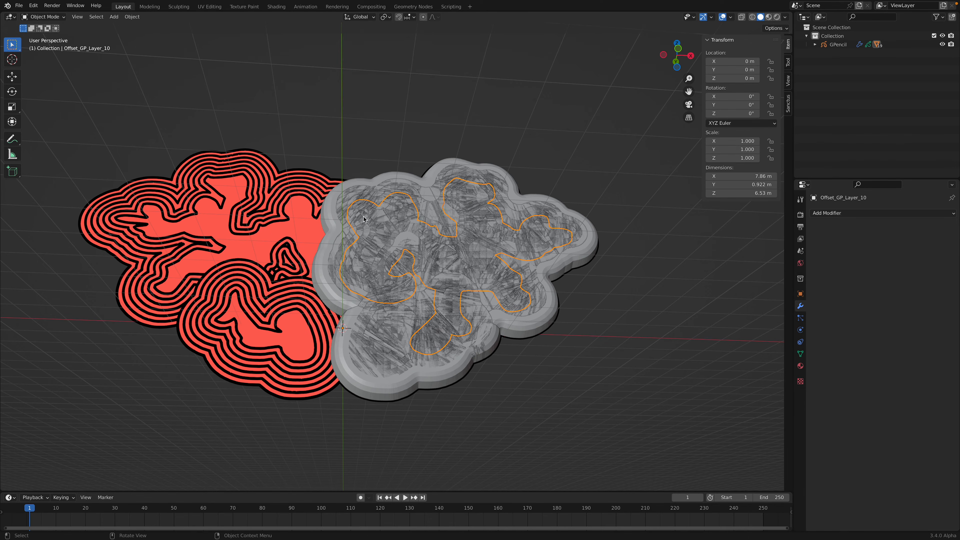
{"action": "left_click", "coordinate": [816, 45]}
{"action": "left_click", "coordinate": [855, 70]}
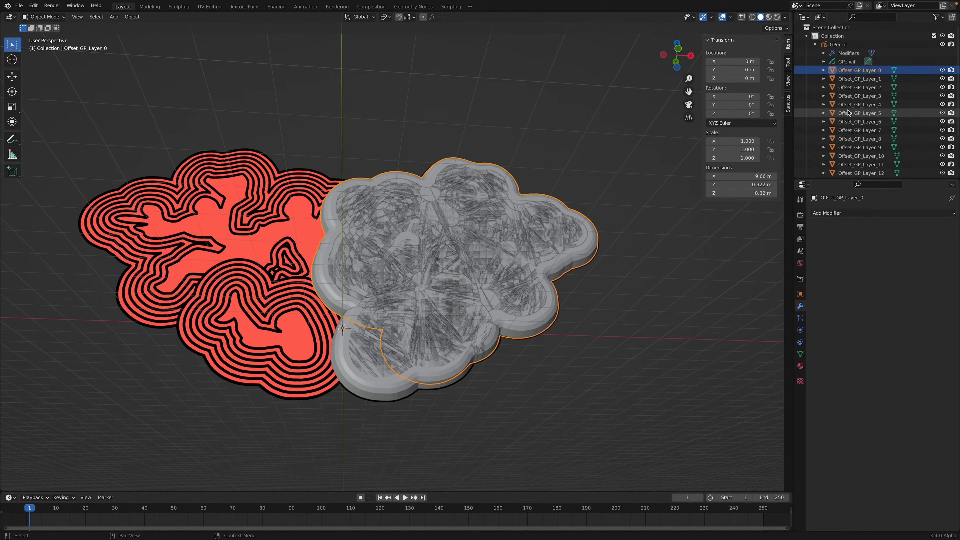
{"action": "left_click", "coordinate": [855, 113]}
{"action": "left_click", "coordinate": [855, 139]}
{"action": "left_click", "coordinate": [854, 147]}
Check more of the offset meshes individually and enlarge the Outliner to show the complete list.
{"action": "middle_click_drag", "start_coordinate": [552, 282], "coordinate": [483, 244]}
{"action": "left_click", "coordinate": [41, 17]}
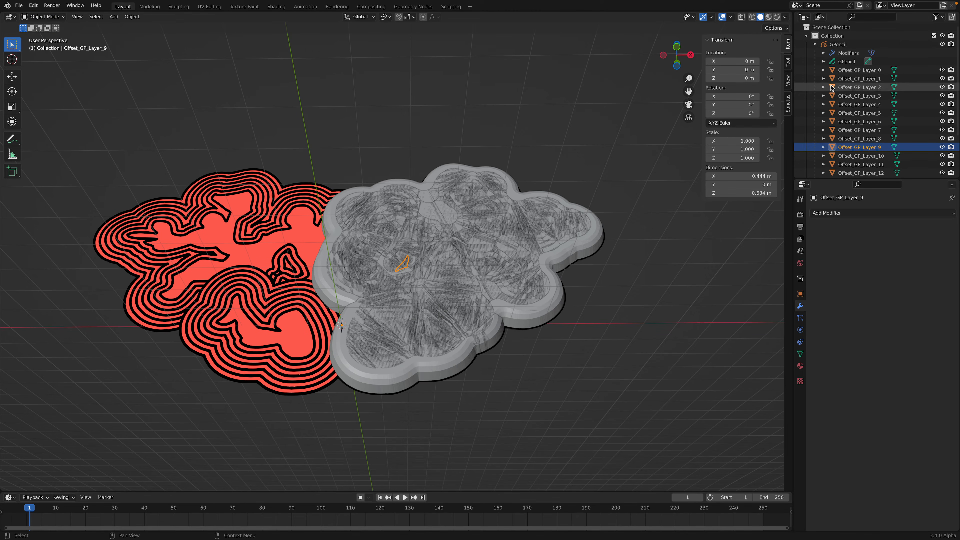
{"action": "left_click", "coordinate": [858, 79]}
{"action": "left_click", "coordinate": [856, 122]}
{"action": "left_click", "coordinate": [856, 139]}
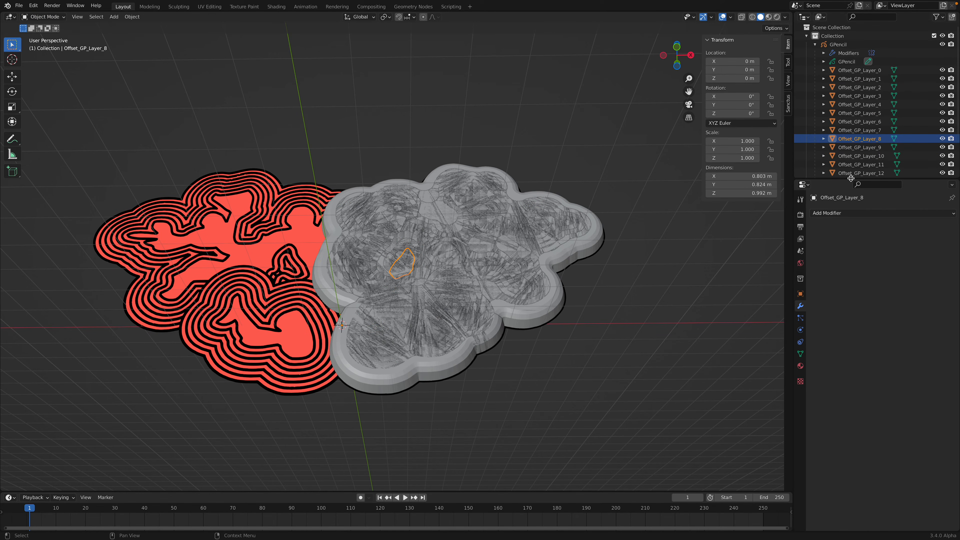
{"action": "left_click_drag", "start_coordinate": [850, 179], "coordinate": [851, 267]}
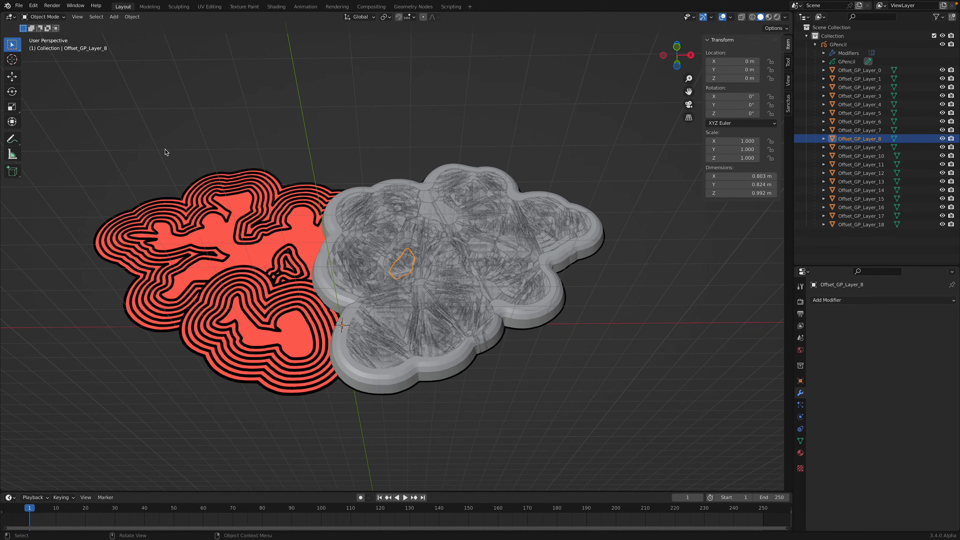
{"action": "left_click", "coordinate": [27, 17]}
{"action": "left_click", "coordinate": [33, 28]}
{"action": "key", "text": "a"}
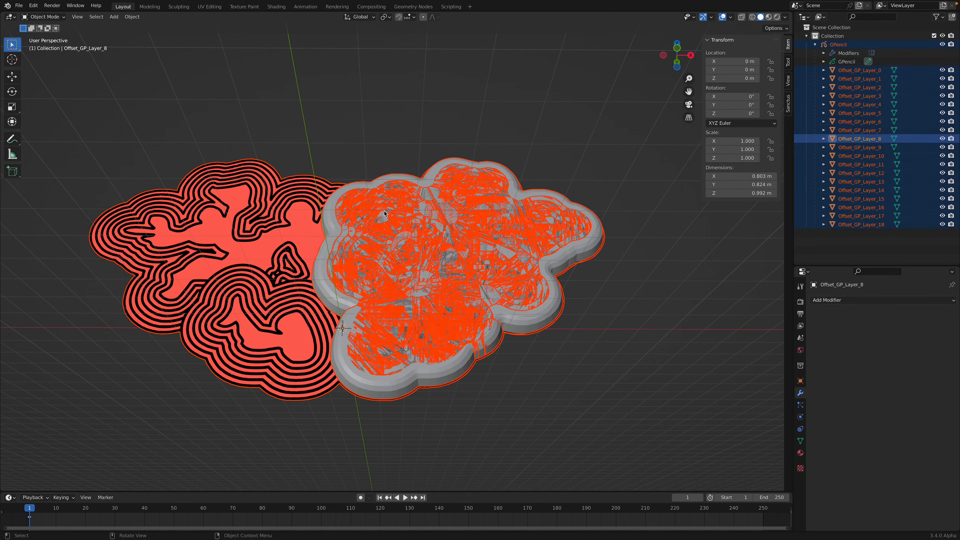
{"action": "left_click", "coordinate": [295, 187]}
{"action": "key", "text": "a"}
{"action": "key", "text": "a"}
{"action": "left_click_drag", "start_coordinate": [170, 151], "coordinate": [241, 371]}
{"action": "scroll", "coordinate": [241, 373], "scroll_direction": "down", "scroll_amount": 3}
{"action": "key", "text": "g"}
{"action": "key", "text": "x"}
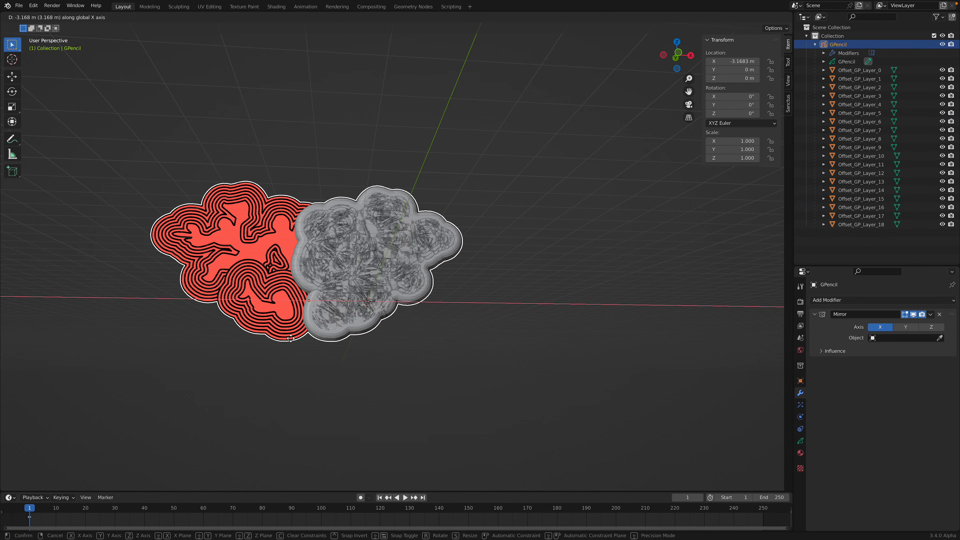
{"action": "key", "text": "Escape"}
{"action": "left_click", "coordinate": [388, 269]}
{"action": "key", "text": "g"}
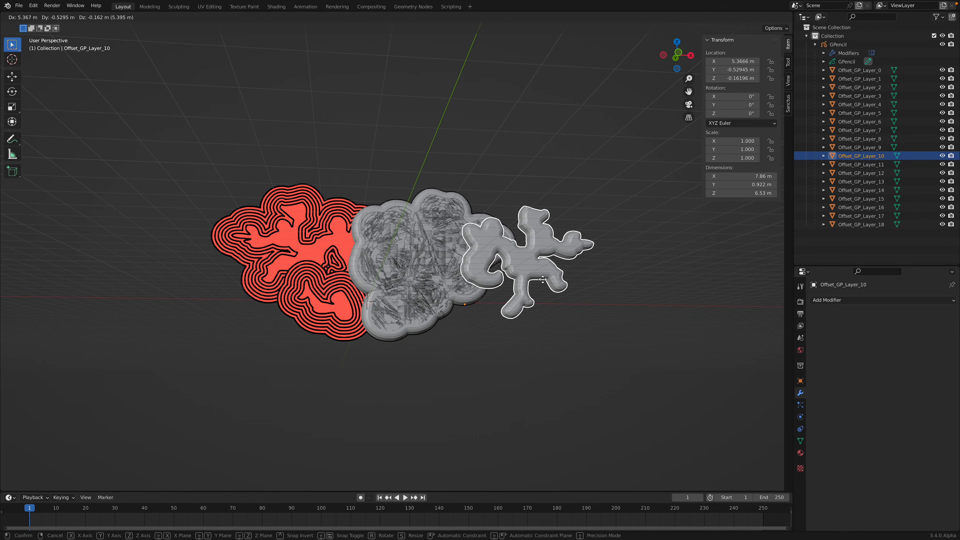
{"action": "key", "text": "Escape"}
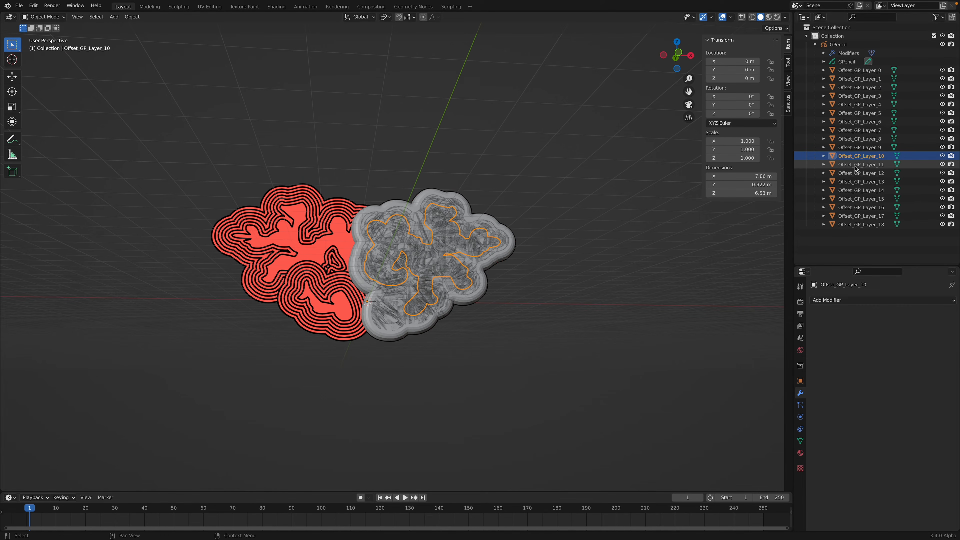
Select the meshes Offset_GP_Layer_0 through Offset_GP_Layer_18 and clear their parent.
{"action": "left_click", "coordinate": [859, 70]}
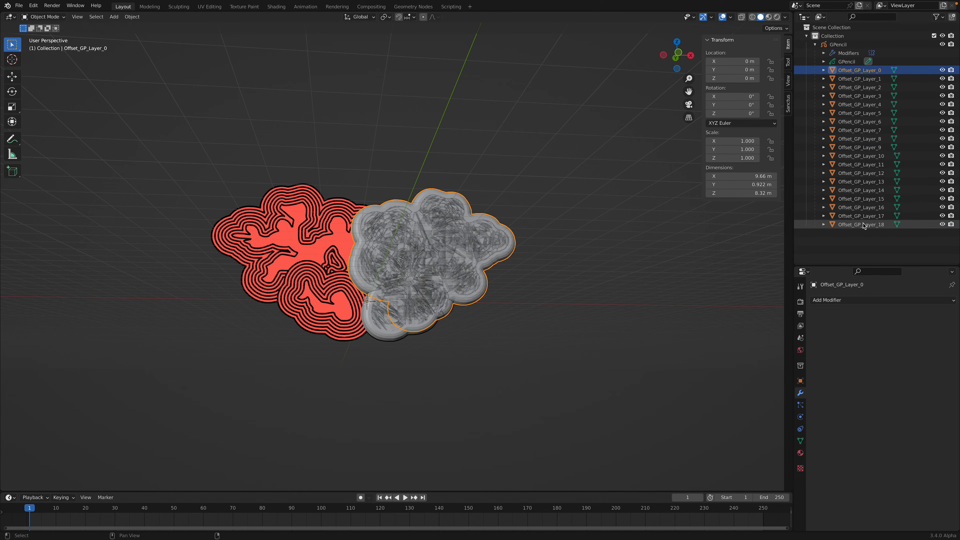
{"action": "left_click", "coordinate": [864, 225], "text": "shift"}
{"action": "right_click", "coordinate": [533, 187]}
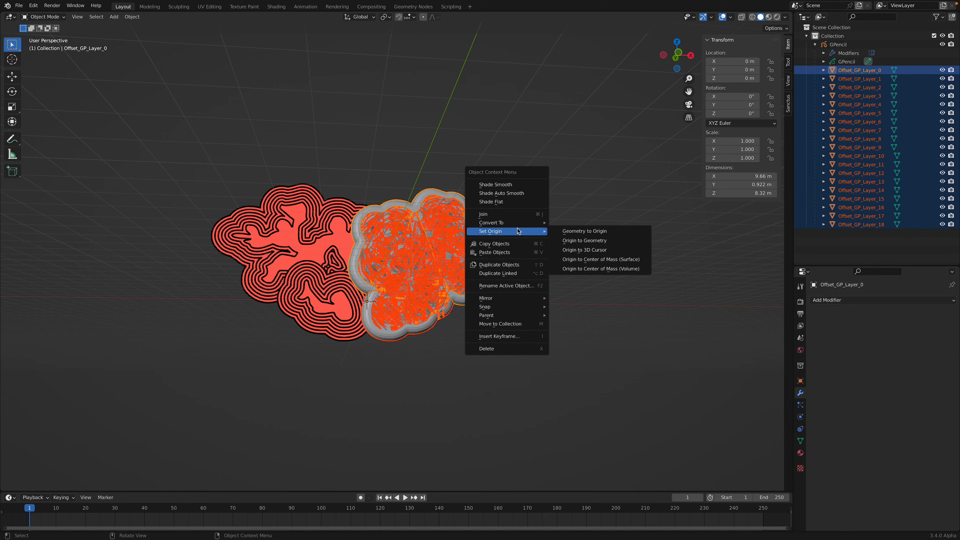
{"action": "mouse_move", "coordinate": [511, 316]}
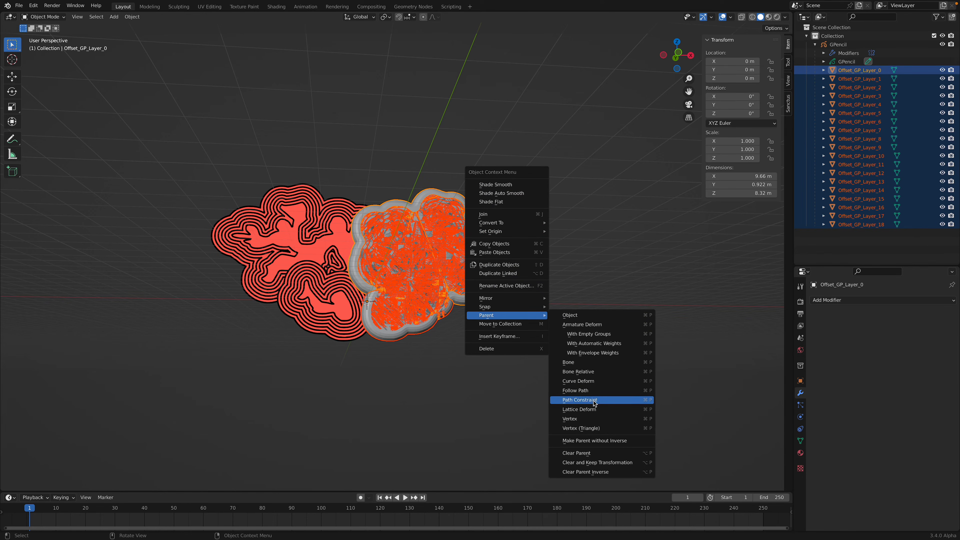
{"action": "left_click", "coordinate": [592, 454]}
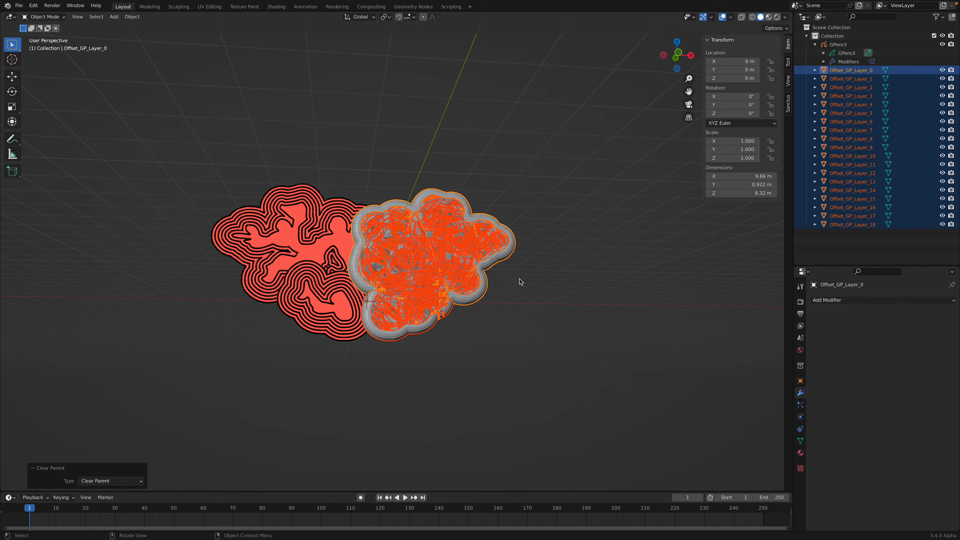
{"action": "left_click", "coordinate": [519, 278]}
Move Offset_GP_Layer_0 along the X axis in front view, clear of the stacked meshes.
{"action": "left_click", "coordinate": [853, 72]}
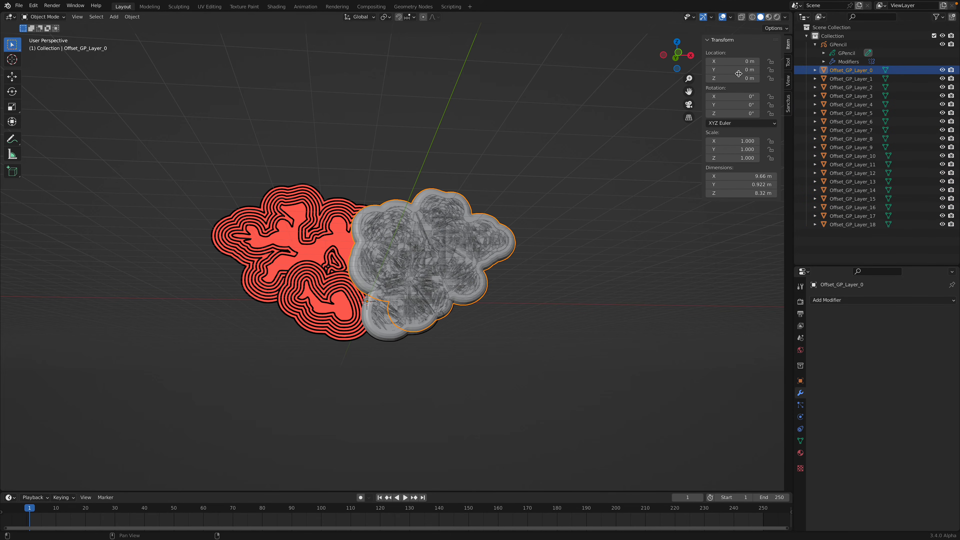
{"action": "left_click", "coordinate": [676, 56]}
{"action": "key", "text": "g"}
{"action": "key", "text": "x"}
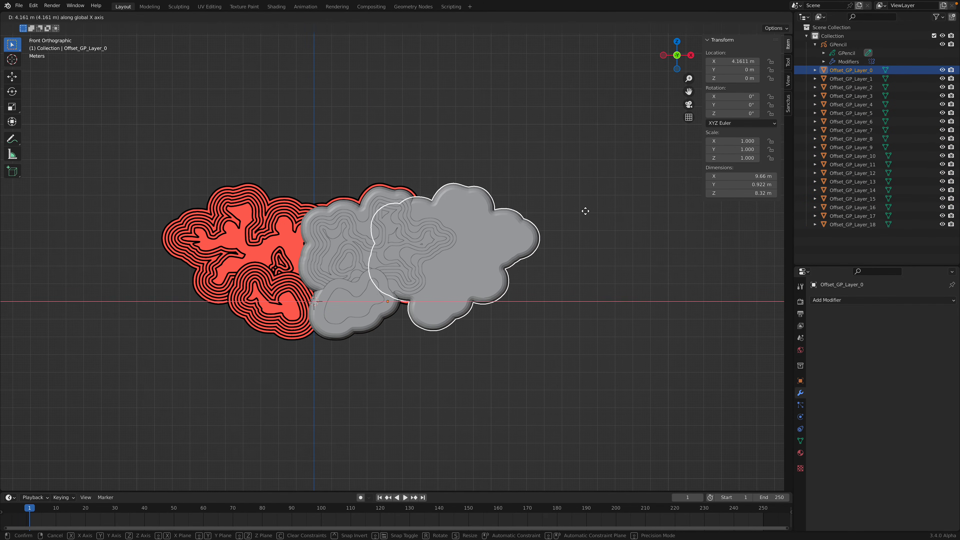
{"action": "left_click", "coordinate": [613, 216]}
Move Offset_GP_Layer_1 above the stack and Offset_GP_Layer_2 to its upper right.
{"action": "left_click", "coordinate": [850, 79]}
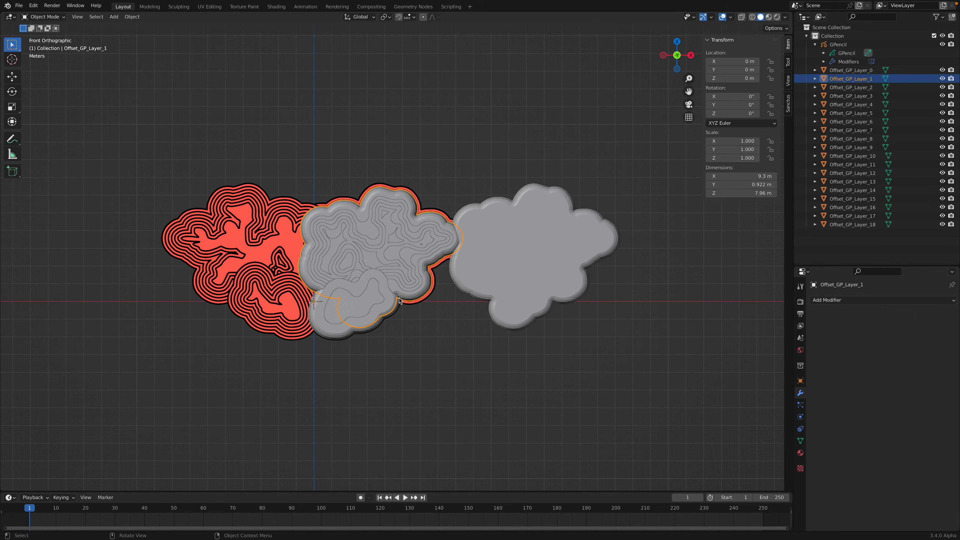
{"action": "key", "text": "g"}
{"action": "left_click", "coordinate": [434, 150]}
{"action": "left_click", "coordinate": [845, 87]}
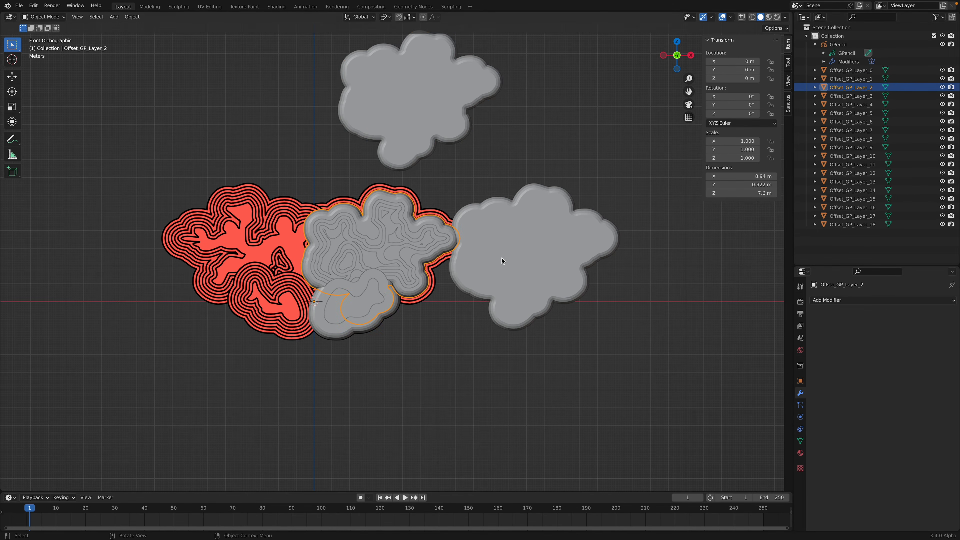
{"action": "scroll", "coordinate": [503, 256], "scroll_direction": "down", "scroll_amount": 3}
{"action": "key", "text": "g"}
{"action": "left_click", "coordinate": [654, 88]}
Move Offset_GP_Layer_5 and Offset_GP_Layer_9 to the lower right of the stack, placing Layer_9 at about X 8.07 m, Z -4.26 m.
{"action": "left_click", "coordinate": [846, 113]}
{"action": "key", "text": "g"}
{"action": "left_click", "coordinate": [679, 355]}
{"action": "left_click", "coordinate": [847, 147]}
{"action": "key", "text": "g"}
{"action": "left_click", "coordinate": [547, 339]}
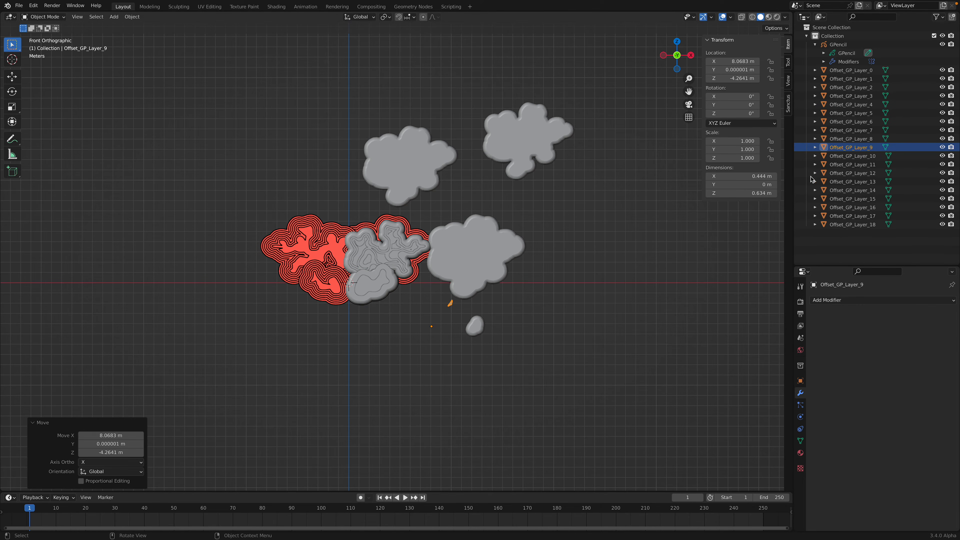
Place Offset_GP_Layer_12 and Offset_GP_Layer_13 side by side below the Grease Pencil drawing.
{"action": "left_click", "coordinate": [847, 173]}
{"action": "key", "text": "g"}
{"action": "left_click", "coordinate": [605, 324]}
{"action": "left_click", "coordinate": [386, 286]}
{"action": "key", "text": "g"}
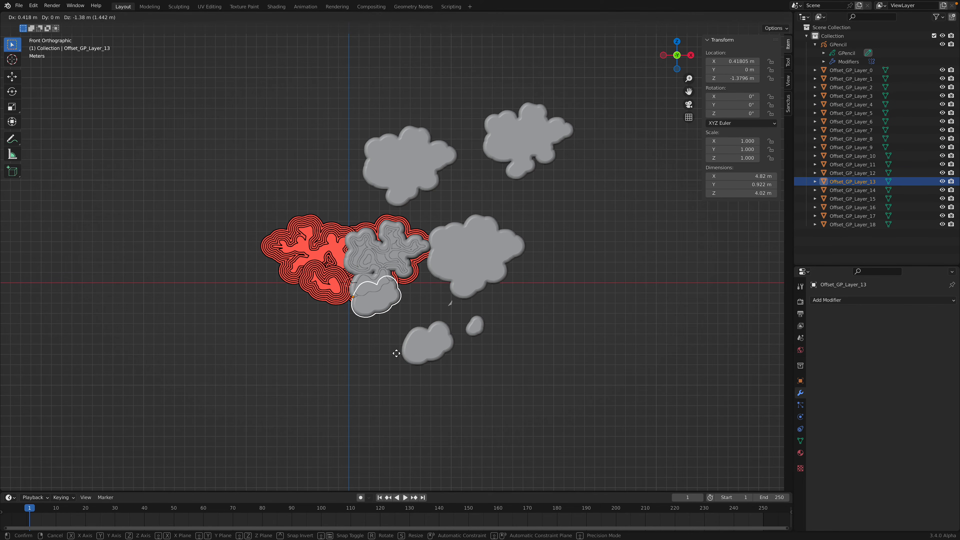
{"action": "left_click", "coordinate": [388, 346]}
Move the next cloud-shaped mesh out of the stack and shift Offset_GP_Layer_0 further out to about X 20.2 m, Z 3.76 m.
{"action": "left_click", "coordinate": [387, 281]}
{"action": "key", "text": "g"}
{"action": "left_click", "coordinate": [621, 337]}
{"action": "left_click", "coordinate": [486, 232]}
{"action": "key", "text": "g"}
{"action": "left_click", "coordinate": [603, 193]}
Move Offset_GP_Layer_4 to about X 9.95 m, Z 4.35 m and take a small inner piece out of the stack.
{"action": "left_click", "coordinate": [375, 248]}
{"action": "key", "text": "g"}
{"action": "left_click", "coordinate": [477, 205]}
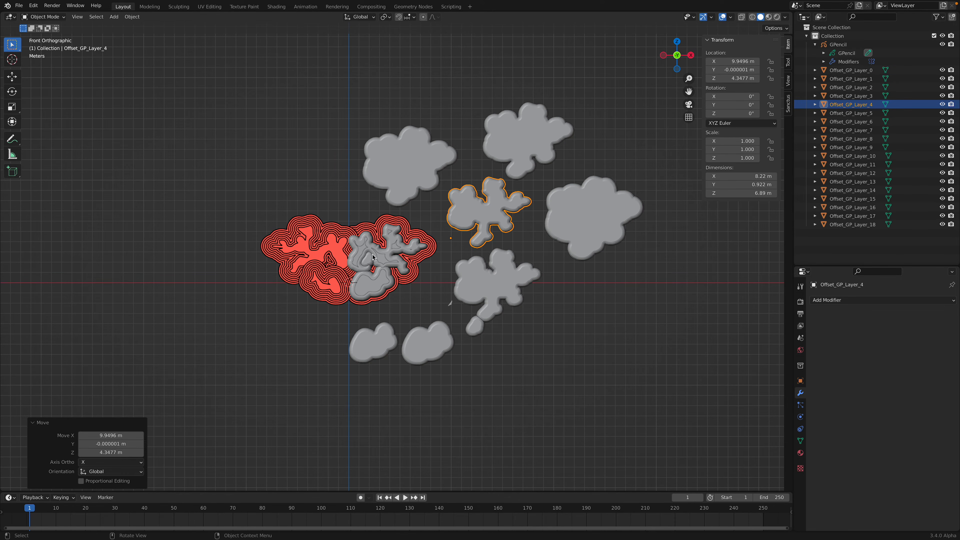
{"action": "left_click", "coordinate": [371, 256]}
{"action": "key", "text": "g"}
{"action": "left_click", "coordinate": [561, 289]}
Move Offset_GP_Layer_10 out of the stack to the far side of the lower cloud-shaped mesh.
{"action": "left_click", "coordinate": [406, 261]}
{"action": "scroll", "coordinate": [402, 259], "scroll_direction": "up", "scroll_amount": 1}
{"action": "key", "text": "g"}
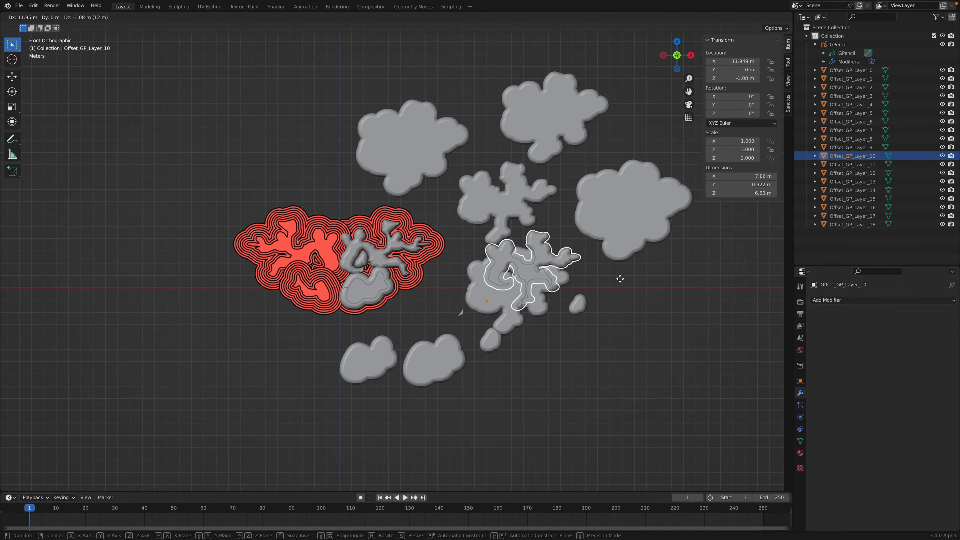
{"action": "left_click", "coordinate": [639, 301]}
Move Offset_GP_Layer_11 out of the stack to about X 12.2 m, Z -9.5 m.
{"action": "left_click", "coordinate": [378, 264]}
{"action": "key", "text": "g"}
{"action": "right_click", "coordinate": [521, 378]}
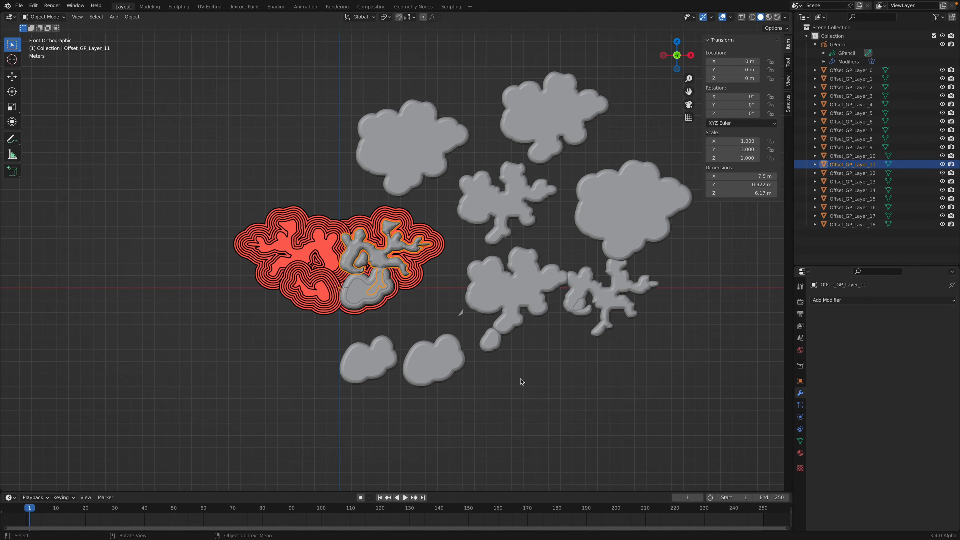
{"action": "key", "text": "g"}
{"action": "left_click", "coordinate": [588, 395]}
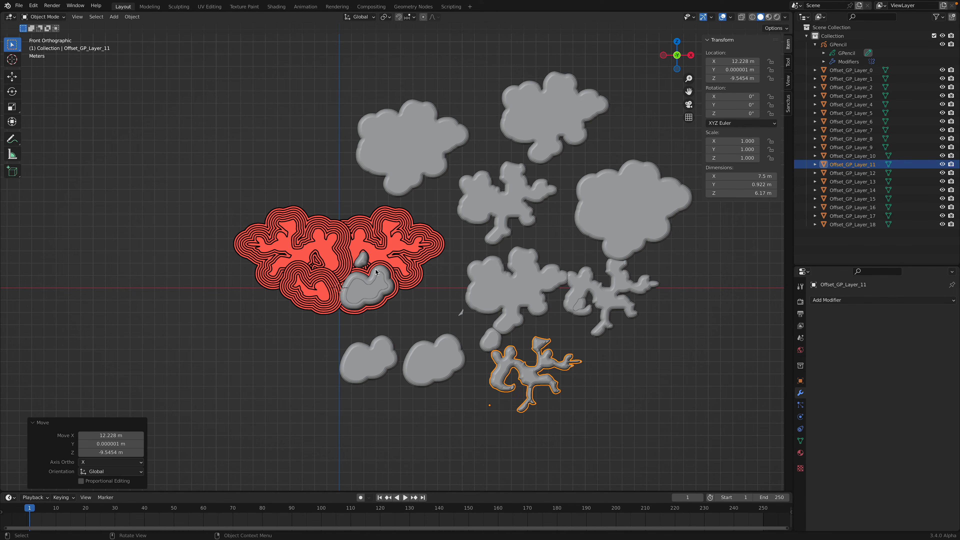
Move the small leftover inner meshes off the Grease Pencil drawing into the empty space beside it.
{"action": "left_click", "coordinate": [369, 262]}
{"action": "key", "text": "g"}
{"action": "left_click", "coordinate": [438, 312]}
{"action": "left_click", "coordinate": [364, 261]}
{"action": "key", "text": "g"}
{"action": "left_click", "coordinate": [419, 269]}
{"action": "left_click", "coordinate": [462, 312]}
{"action": "scroll", "coordinate": [414, 289], "scroll_direction": "up", "scroll_amount": 2}
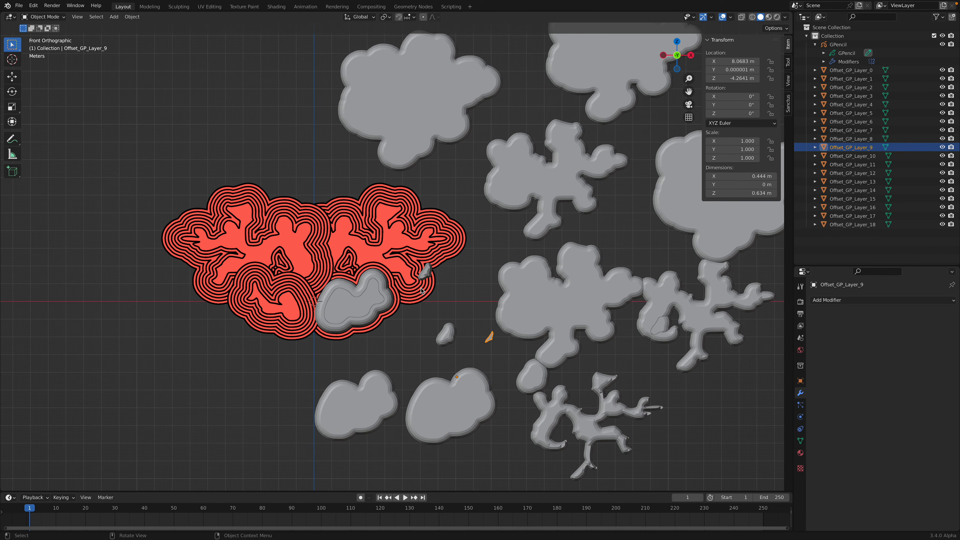
{"action": "key", "text": "g"}
{"action": "left_click", "coordinate": [474, 280]}
Move Offset_GP_Layer_14 through Offset_GP_Layer_17 one by one off the drawing's lower lobe, with Layer_17 at about X 6.27 m, Z -4.51 m.
{"action": "left_click", "coordinate": [373, 300]}
{"action": "key", "text": "g"}
{"action": "left_click", "coordinate": [441, 351]}
{"action": "left_click", "coordinate": [369, 304]}
{"action": "key", "text": "g"}
{"action": "left_click", "coordinate": [518, 364]}
{"action": "left_click", "coordinate": [355, 301]}
{"action": "key", "text": "g"}
{"action": "left_click", "coordinate": [426, 345]}
{"action": "left_click", "coordinate": [363, 302]}
{"action": "scroll", "coordinate": [382, 313], "scroll_direction": "down", "scroll_amount": 3}
{"action": "key", "text": "g"}
{"action": "left_click", "coordinate": [465, 372]}
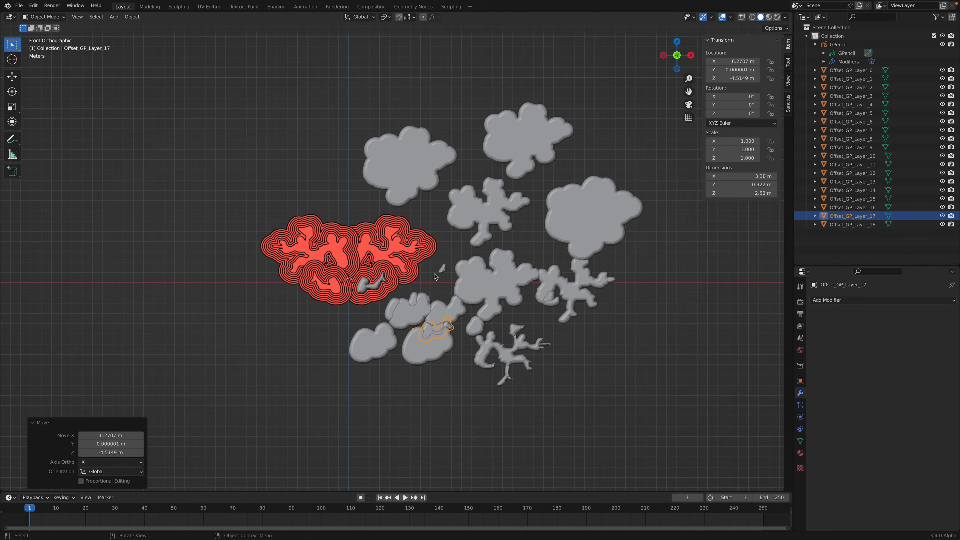
Move the small sliver beside the drawing and the last mesh on its lower lobe down among the other pieces.
{"action": "left_click", "coordinate": [440, 272]}
{"action": "key", "text": "g"}
{"action": "left_click", "coordinate": [412, 351]}
{"action": "left_click", "coordinate": [369, 287]}
{"action": "key", "text": "g"}
{"action": "left_click", "coordinate": [418, 355]}
Shift Offset_GP_Layer_11 to about X 18.4 m, Z -6.45 m and rotate it to 30.8° about Y.
{"action": "left_click", "coordinate": [528, 343]}
{"action": "key", "text": "g"}
{"action": "left_click", "coordinate": [605, 354]}
{"action": "left_click", "coordinate": [570, 279]}
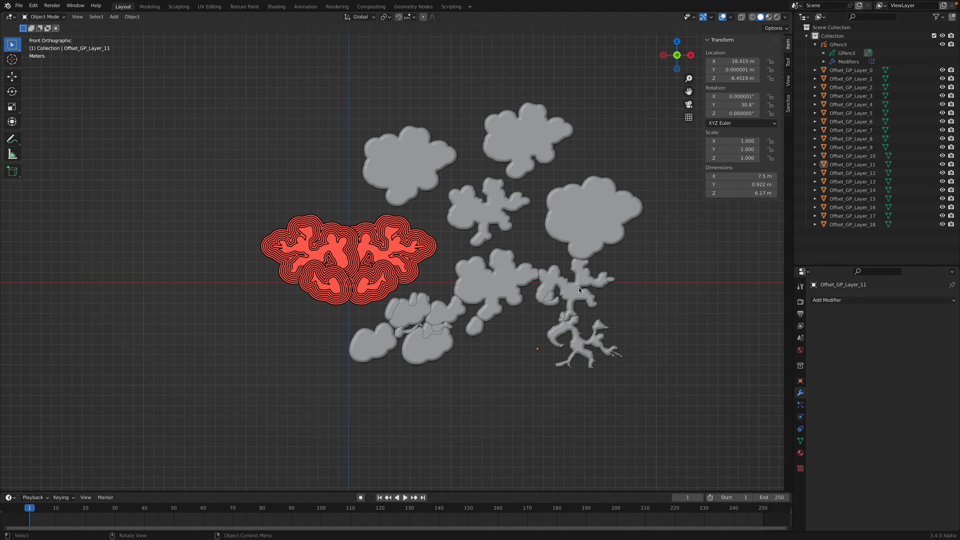
Move Offset_GP_Layer_10 away from the neighbouring small piece and rotate it in the front view.
{"action": "left_click", "coordinate": [572, 279]}
{"action": "key", "text": "g"}
{"action": "left_click", "coordinate": [641, 274]}
{"action": "key", "text": "r"}
{"action": "left_click", "coordinate": [669, 299]}
Reposition Offset_GP_Layer_0 at about X 18.95 m, Z 5.77 m.
{"action": "left_click", "coordinate": [604, 226]}
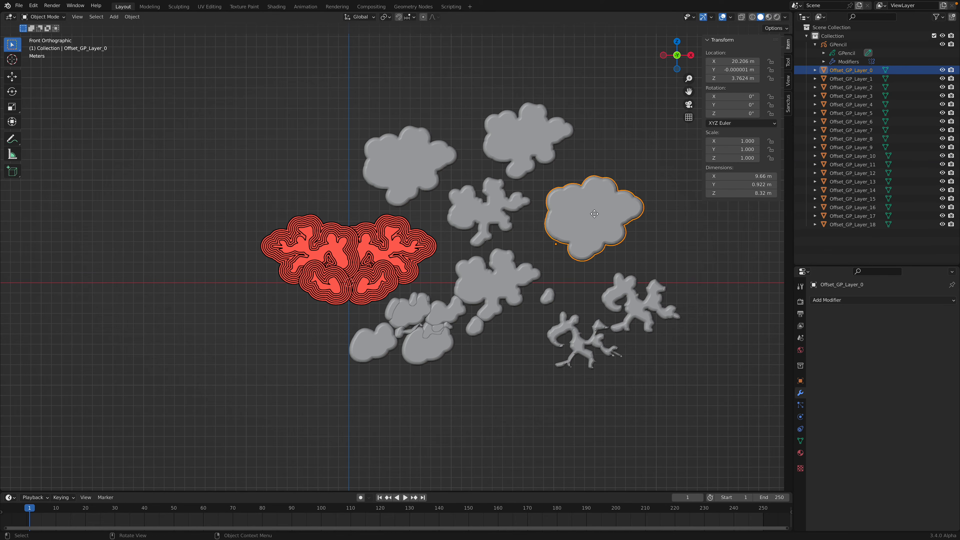
{"action": "key", "text": "g"}
{"action": "left_click", "coordinate": [592, 206]}
{"action": "middle_click_drag", "start_coordinate": [566, 234], "coordinate": [476, 238], "text": "shift"}
{"action": "scroll", "coordinate": [476, 238], "scroll_direction": "up", "scroll_amount": 1}
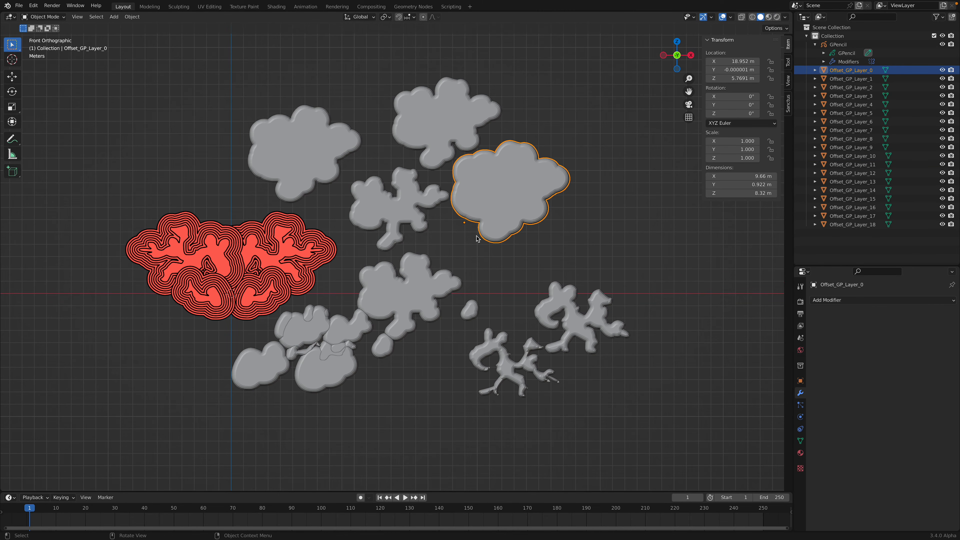
Rotate Offset_GP_Layer_3 to 10.4° about Y, reposition it, and move Offset_GP_Layer_15 to about X 22.8 m, Z 2.29 m.
{"action": "left_click", "coordinate": [409, 289]}
{"action": "key", "text": "g"}
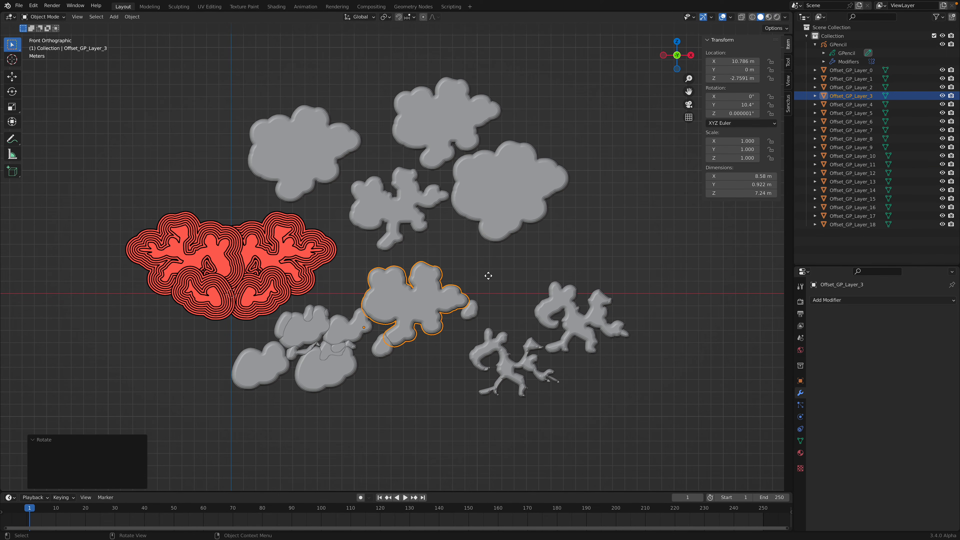
{"action": "left_click", "coordinate": [486, 273]}
{"action": "left_click", "coordinate": [359, 326]}
{"action": "key", "text": "g"}
{"action": "left_click", "coordinate": [550, 264]}
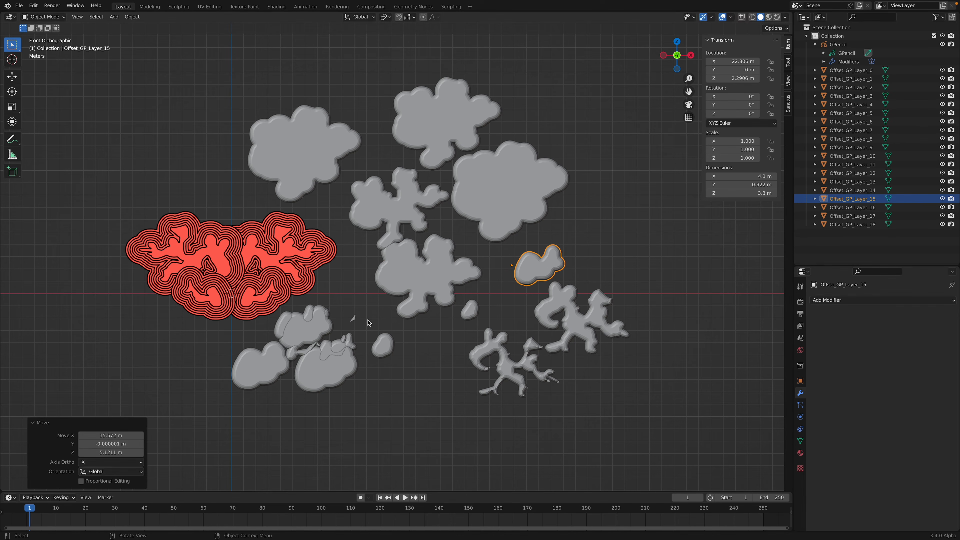
Move Offset_GP_Layer_14 into the empty space above the Grease Pencil drawing.
{"action": "left_click", "coordinate": [359, 320]}
{"action": "left_click", "coordinate": [320, 323]}
{"action": "key", "text": "g"}
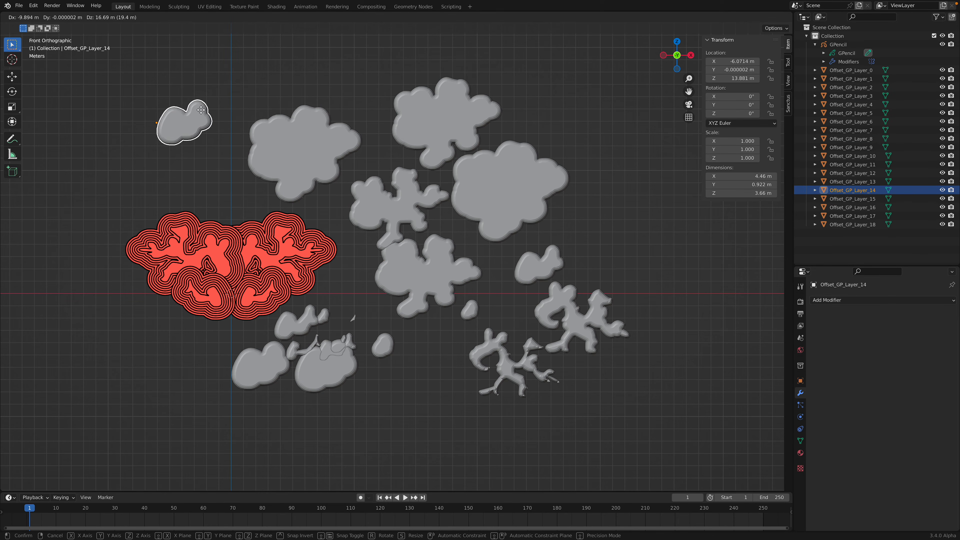
{"action": "left_click", "coordinate": [196, 117]}
Move Offset_GP_Layer_16 to about X 26.6 m, Z 3.98 m and rotate it by -6.91°.
{"action": "left_click", "coordinate": [328, 313]}
{"action": "key", "text": "g"}
{"action": "left_click", "coordinate": [616, 231]}
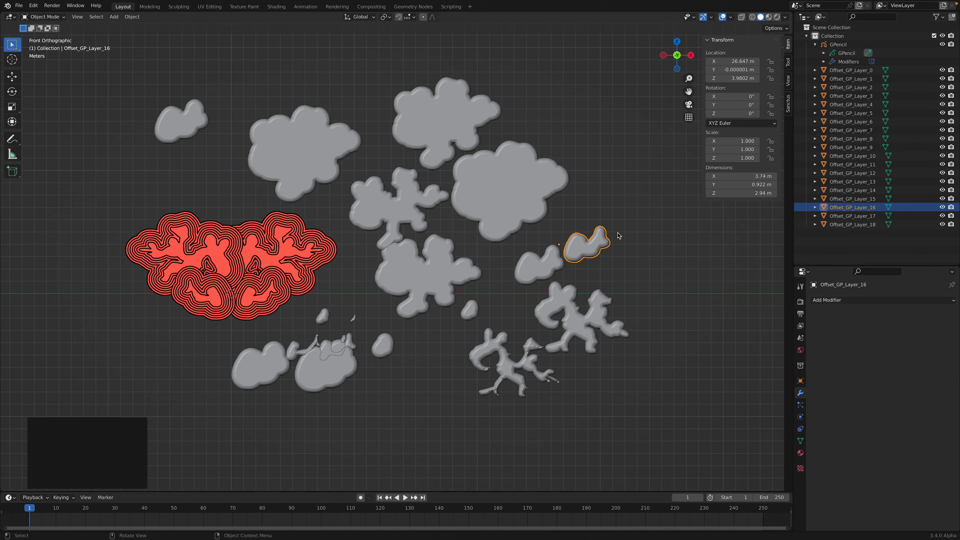
{"action": "key", "text": "r"}
{"action": "left_click", "coordinate": [569, 285]}
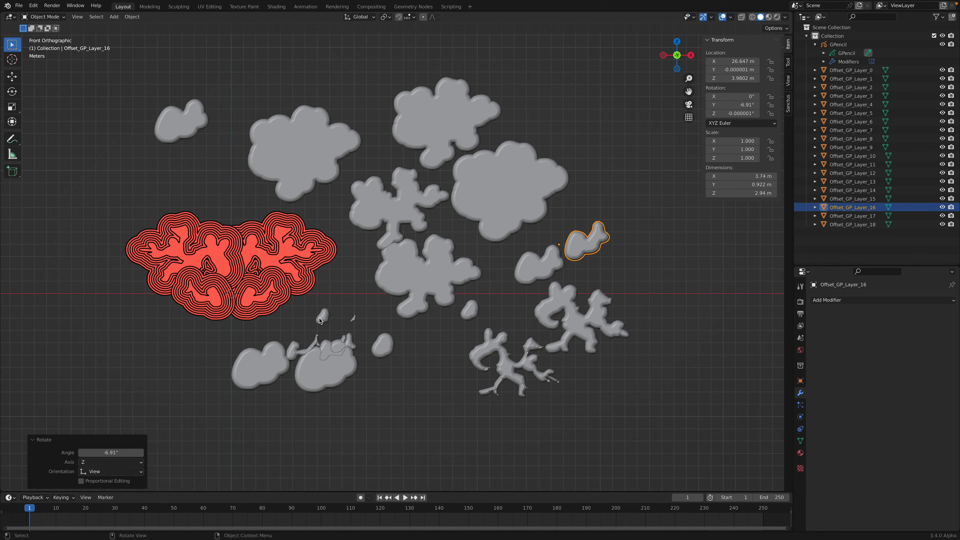
Reposition Offset_GP_Layer_3 in perspective view and Trackball-rotate Offset_GP_Layer_0 by 16° and -36.7°.
{"action": "left_click", "coordinate": [420, 266]}
{"action": "middle_click_drag", "start_coordinate": [419, 267], "coordinate": [395, 200]}
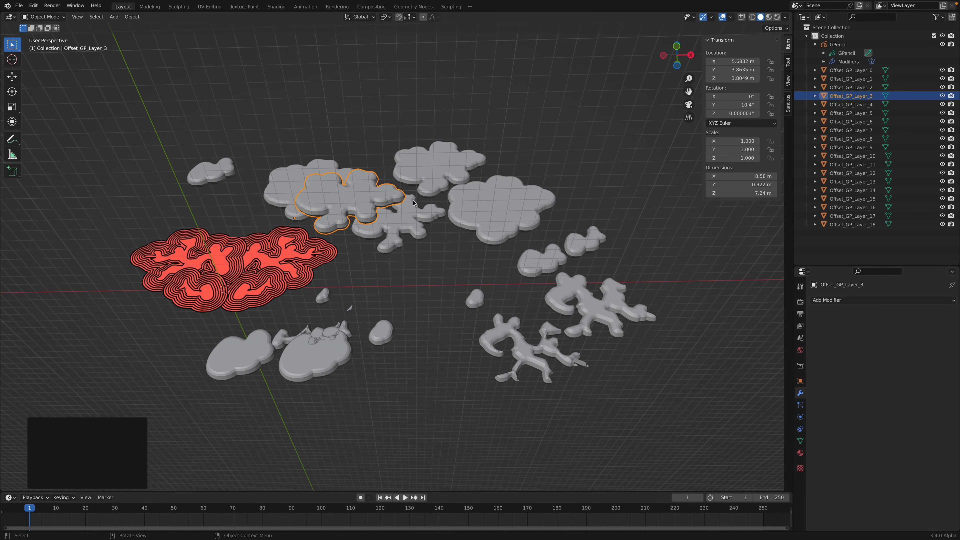
{"action": "left_click", "coordinate": [467, 202]}
{"action": "middle_click_drag", "start_coordinate": [463, 199], "coordinate": [459, 229]}
{"action": "key", "text": "r"}
{"action": "key", "text": "r"}
{"action": "left_click", "coordinate": [396, 220]}
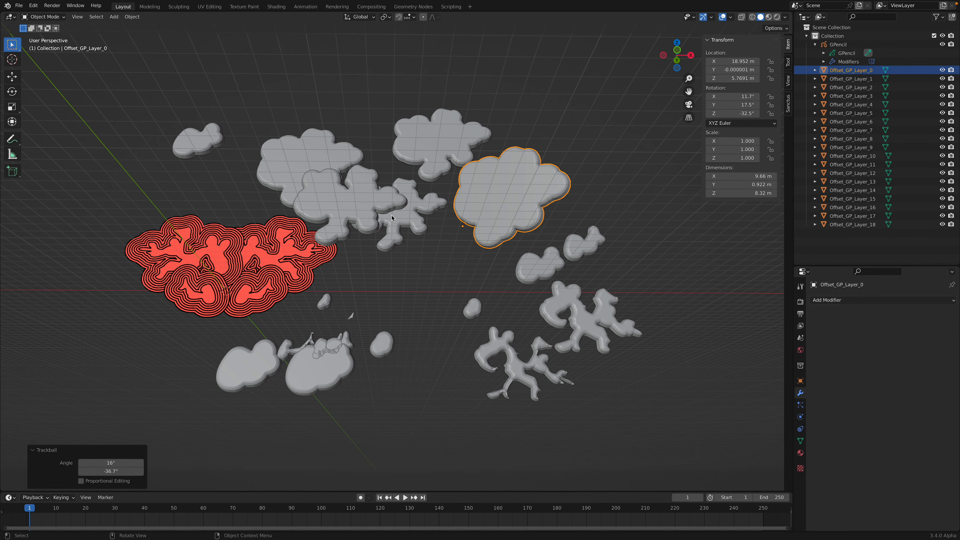
Move Offset_GP_Layer_3 past Offset_GP_Layer_0 to about X 26.4 m, Y -5.6 m, Z 7.3 m and tilt it with Trackball rotation.
{"action": "left_click", "coordinate": [396, 220]}
{"action": "left_click_drag", "start_coordinate": [396, 220], "coordinate": [535, 203]}
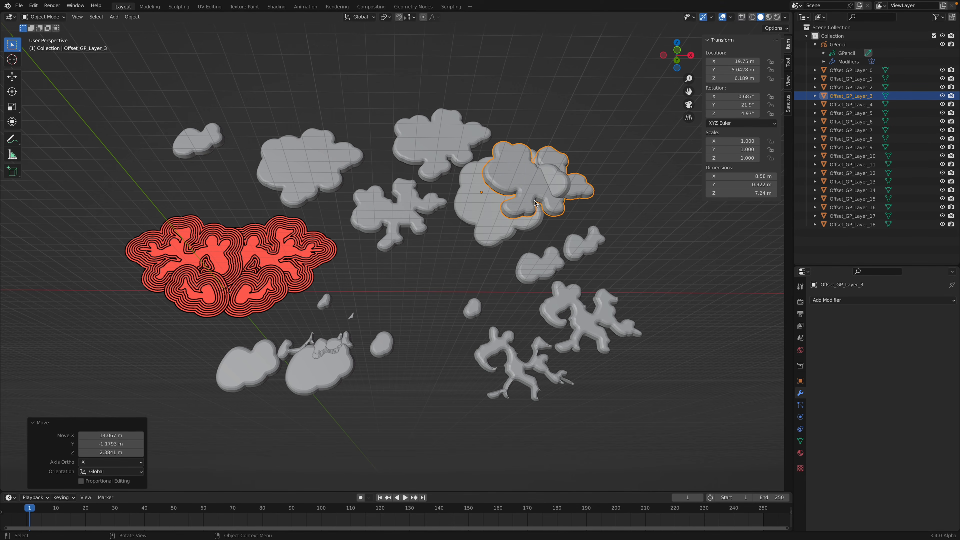
{"action": "key", "text": "r"}
{"action": "key", "text": "r"}
{"action": "left_click", "coordinate": [492, 217]}
{"action": "key", "text": "g"}
{"action": "left_click", "coordinate": [581, 202]}
{"action": "key", "text": "r"}
{"action": "key", "text": "r"}
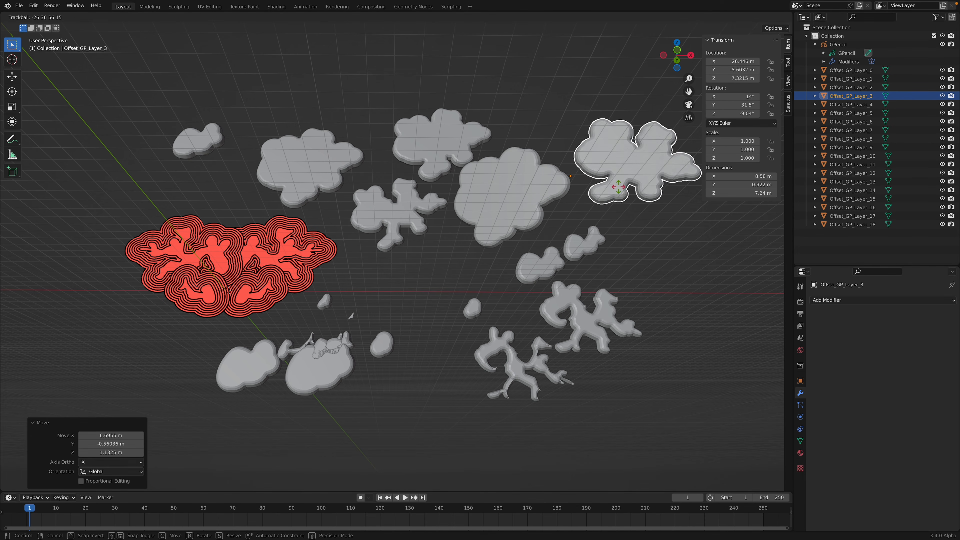
{"action": "left_click", "coordinate": [563, 210]}
Separate the overlapping meshes below the drawing, moving the large rounded one further down and a small branching one up.
{"action": "left_click", "coordinate": [337, 341]}
{"action": "key", "text": "g"}
{"action": "left_click", "coordinate": [381, 299]}
{"action": "key", "text": "g"}
{"action": "left_click", "coordinate": [340, 420]}
{"action": "left_click", "coordinate": [333, 354]}
{"action": "key", "text": "g"}
{"action": "left_click", "coordinate": [399, 292]}
Move Offset_GP_Layer_5 slightly aside to about X 11.8 m, Y 0.1 m, Z -6.8 m.
{"action": "left_click", "coordinate": [382, 344]}
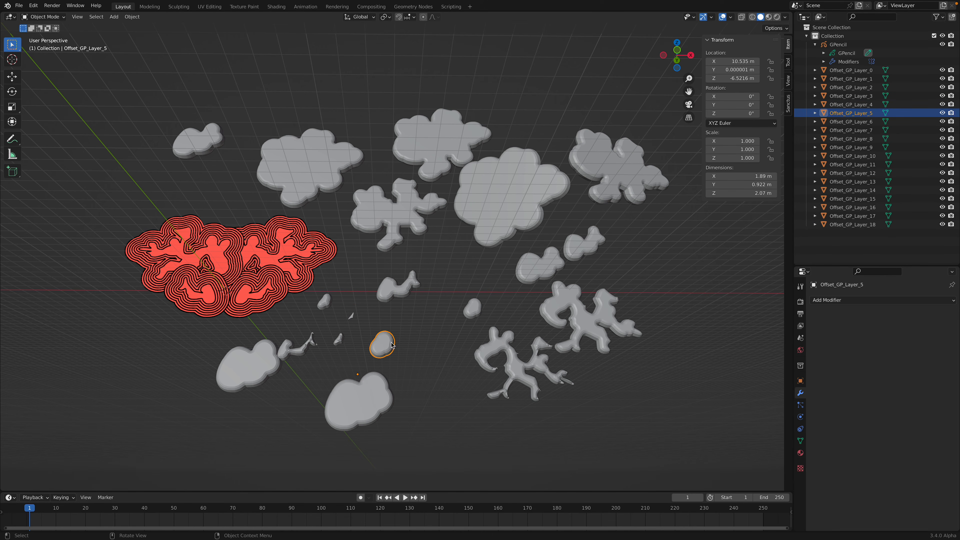
{"action": "key", "text": "g"}
{"action": "left_click", "coordinate": [401, 348]}
{"action": "scroll", "coordinate": [403, 340], "scroll_direction": "down", "scroll_amount": 2}
{"action": "middle_click_drag", "start_coordinate": [409, 327], "coordinate": [411, 341]}
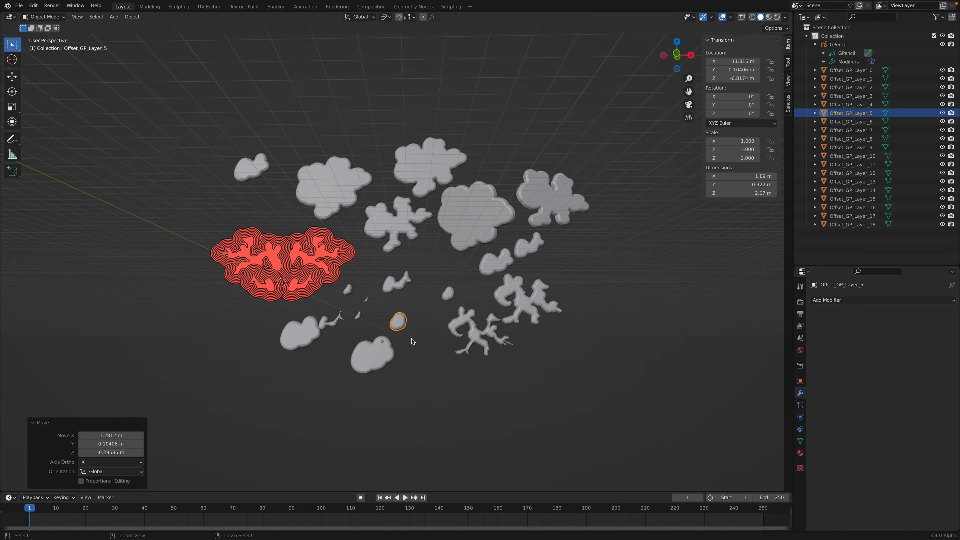
Switch to the browser and look over the NijiGPen YouTube video page and the add-on's GitHub README.
{"action": "key", "text": "ctrl+Right"}
{"action": "scroll", "coordinate": [457, 299], "scroll_direction": "down", "scroll_amount": 2}
{"action": "scroll", "coordinate": [485, 342], "scroll_direction": "down", "scroll_amount": 4}
{"action": "scroll", "coordinate": [481, 321], "scroll_direction": "up", "scroll_amount": 5}
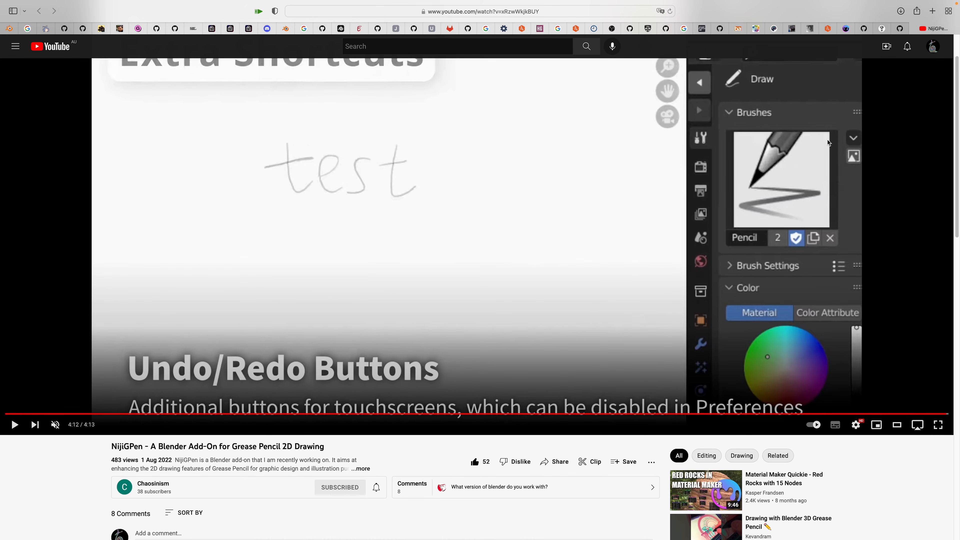
{"action": "left_click", "coordinate": [902, 33]}
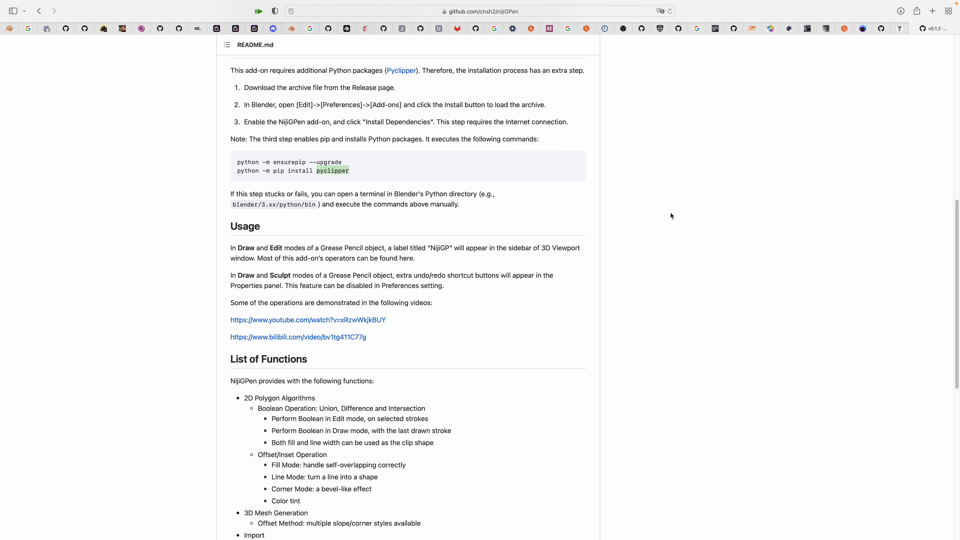
{"action": "scroll", "coordinate": [613, 227], "scroll_direction": "up", "scroll_amount": 2}
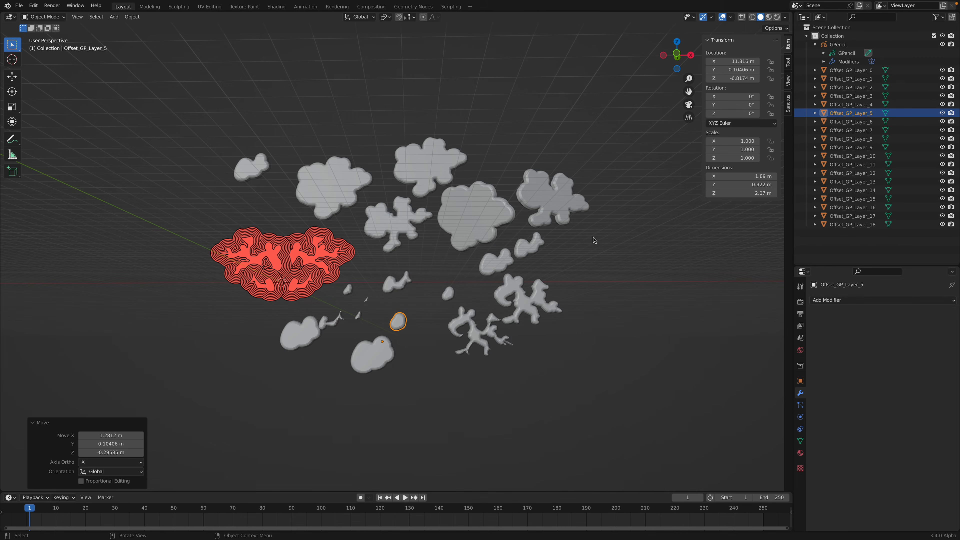
Return to Blender, select the GPencil object, and inspect its concentric strokes alongside the separated meshes.
{"action": "middle_click_drag", "start_coordinate": [473, 278], "coordinate": [426, 269]}
{"action": "scroll", "coordinate": [265, 271], "scroll_direction": "up", "scroll_amount": 2}
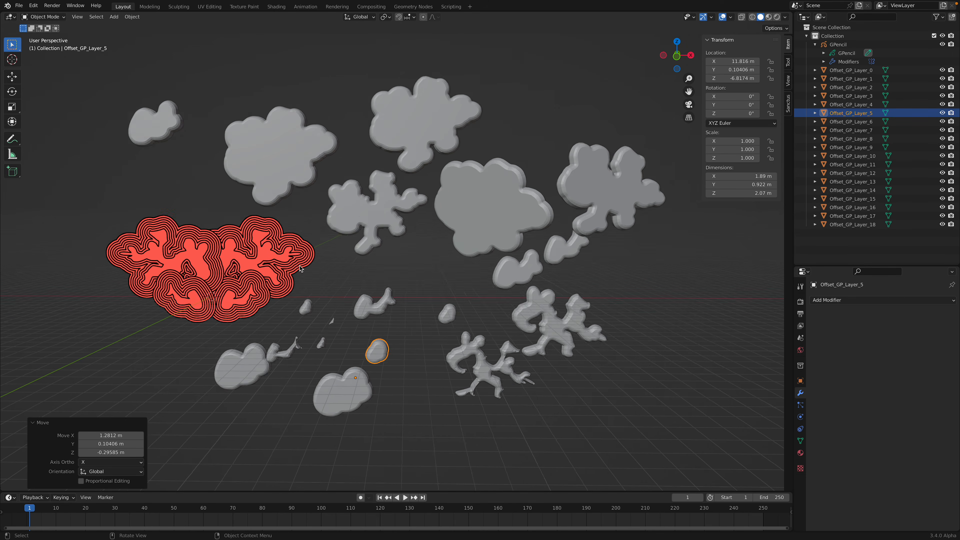
{"action": "left_click", "coordinate": [266, 270]}
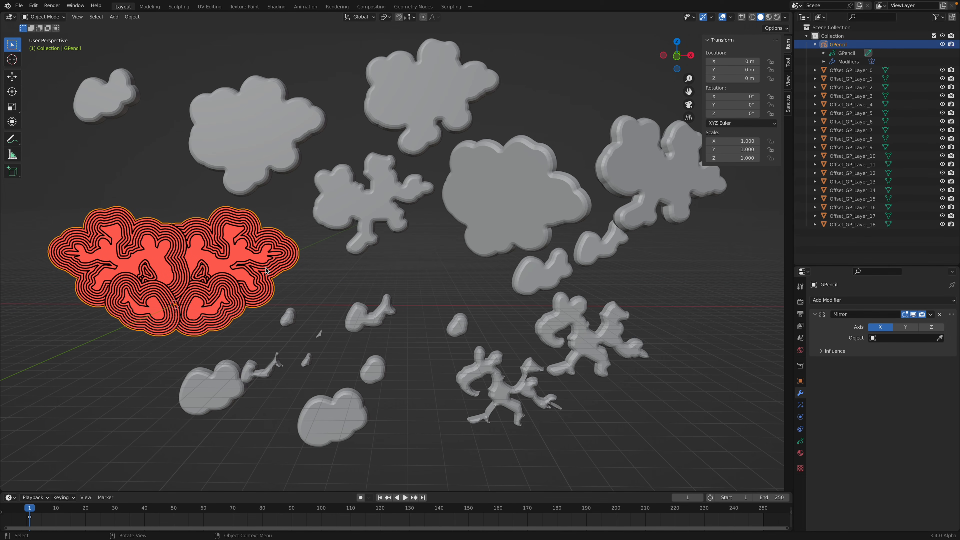
{"action": "scroll", "coordinate": [289, 303], "scroll_direction": "up", "scroll_amount": 2}
{"action": "middle_click_drag", "start_coordinate": [276, 302], "coordinate": [523, 307], "text": "shift"}
{"action": "scroll", "coordinate": [523, 307], "scroll_direction": "up", "scroll_amount": 4}
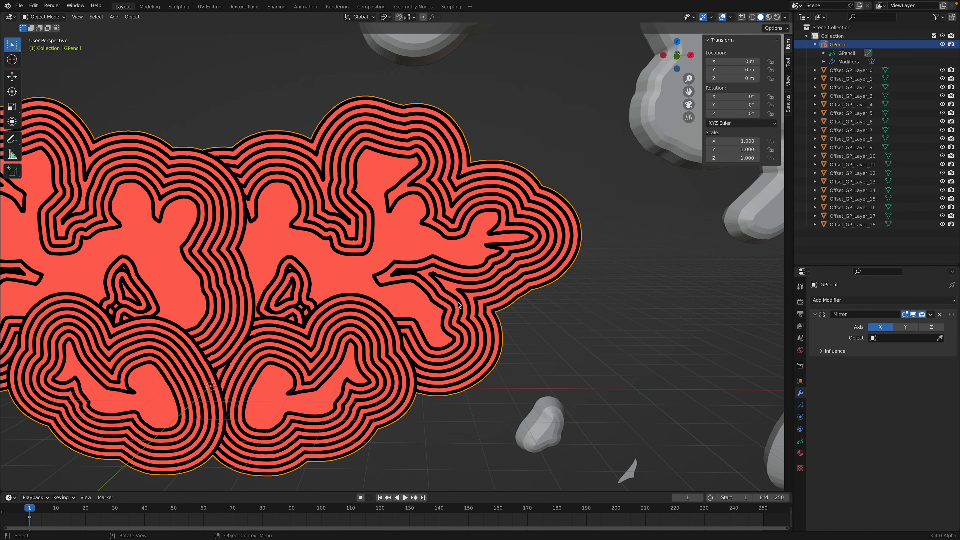
{"action": "scroll", "coordinate": [465, 303], "scroll_direction": "down", "scroll_amount": 4}
Switch to the browser and review the Usage and List of Functions sections of the NijiGPen README.
{"action": "scroll", "coordinate": [465, 300], "scroll_direction": "down", "scroll_amount": 5}
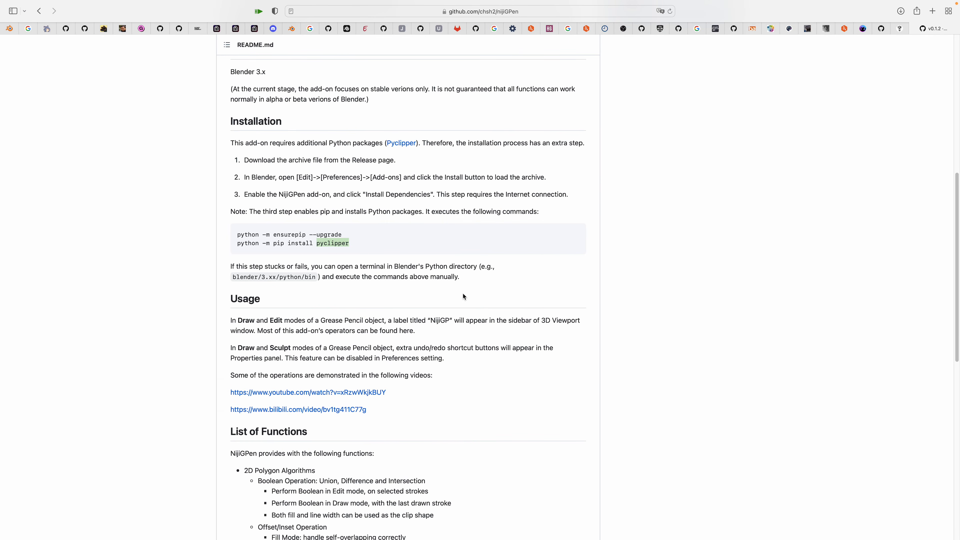
{"action": "scroll", "coordinate": [462, 294], "scroll_direction": "down", "scroll_amount": 5}
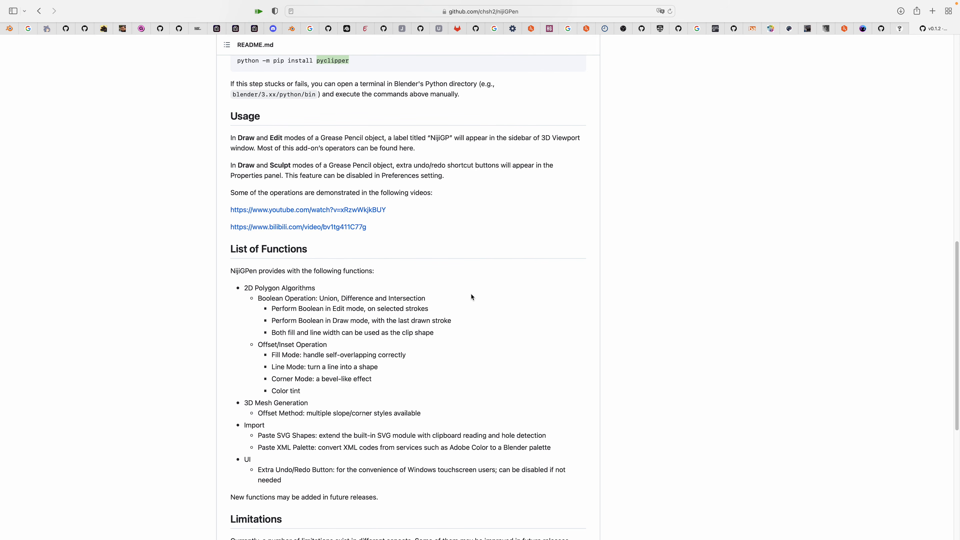
{"action": "scroll", "coordinate": [374, 264], "scroll_direction": "up", "scroll_amount": 1}
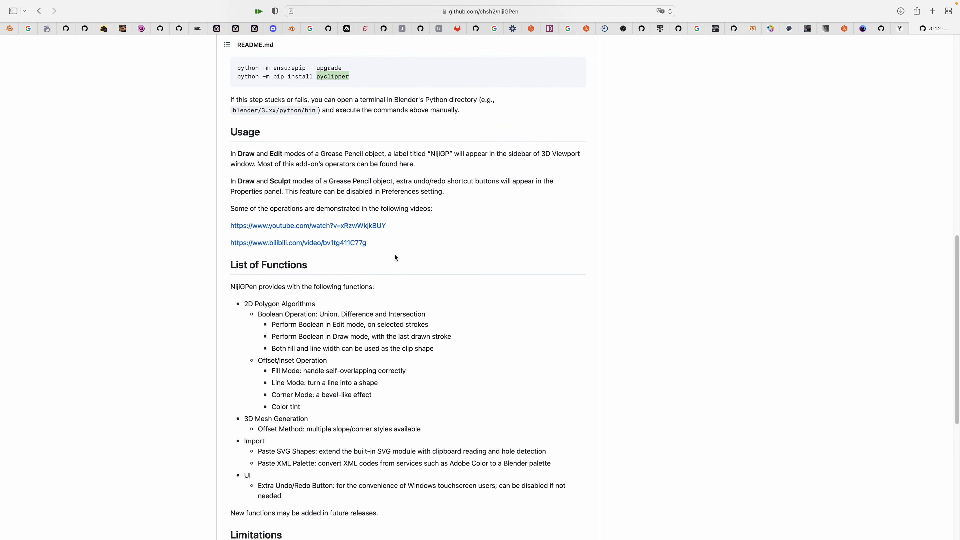
Read the Limitations and Credits sections of the NijiGPen README.
{"action": "scroll", "coordinate": [401, 265], "scroll_direction": "down", "scroll_amount": 4}
{"action": "scroll", "coordinate": [446, 308], "scroll_direction": "down", "scroll_amount": 10}
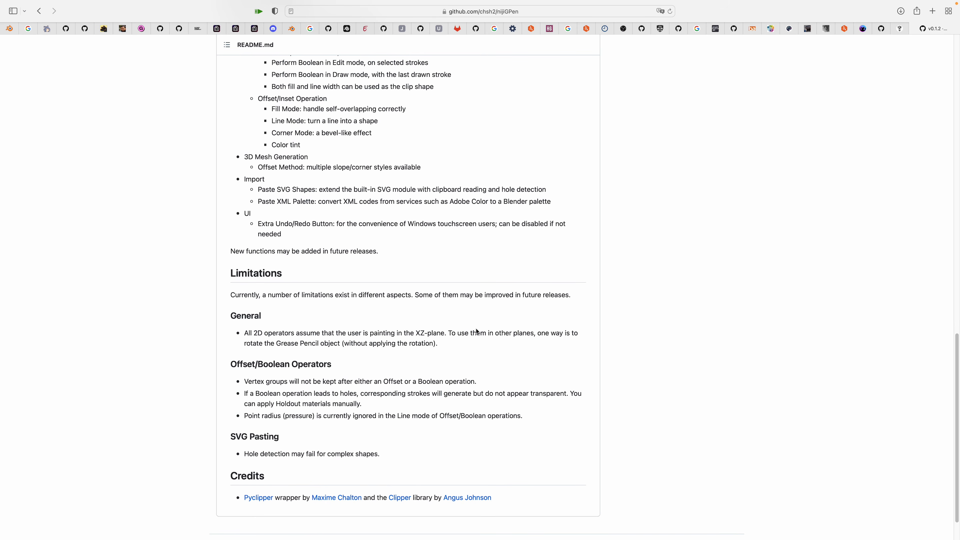
{"action": "scroll", "coordinate": [419, 344], "scroll_direction": "up", "scroll_amount": 20}
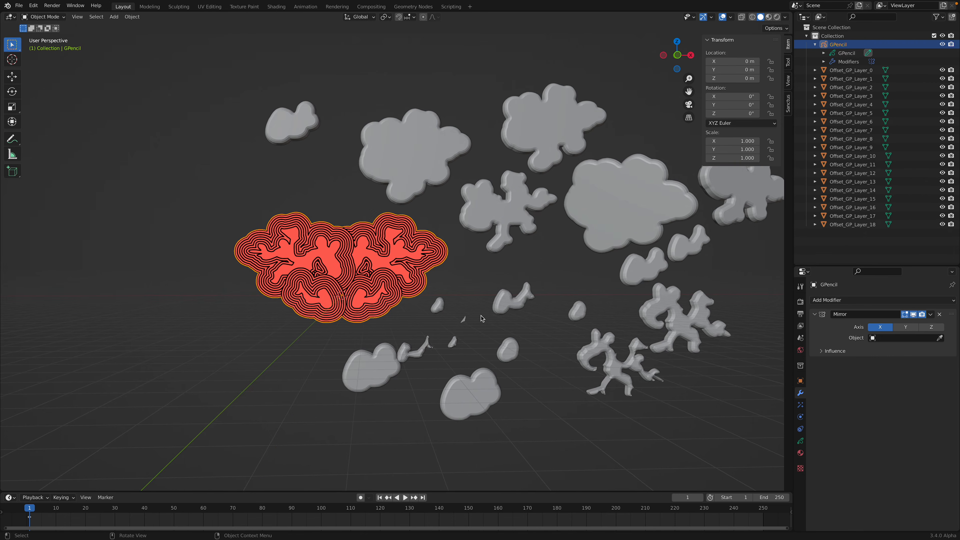
Return to Blender and examine the GPencil strokes and spread-out offset meshes in perspective and front orthographic view.
{"action": "middle_click_drag", "start_coordinate": [481, 318], "coordinate": [503, 318]}
{"action": "scroll", "coordinate": [558, 270], "scroll_direction": "down", "scroll_amount": 2}
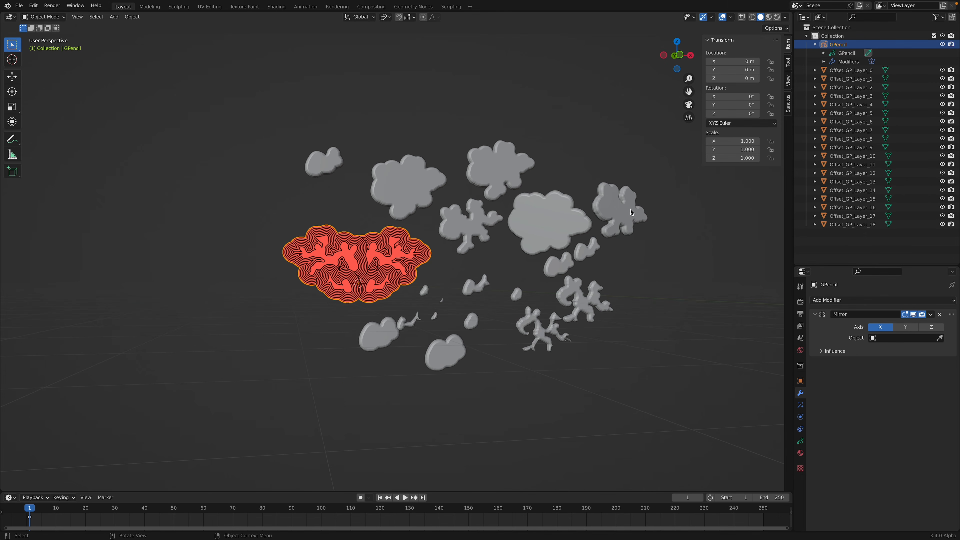
{"action": "middle_click_drag", "start_coordinate": [630, 208], "coordinate": [560, 222], "text": "shift"}
{"action": "left_click", "coordinate": [681, 57]}
{"action": "scroll", "coordinate": [529, 230], "scroll_direction": "up", "scroll_amount": 2}
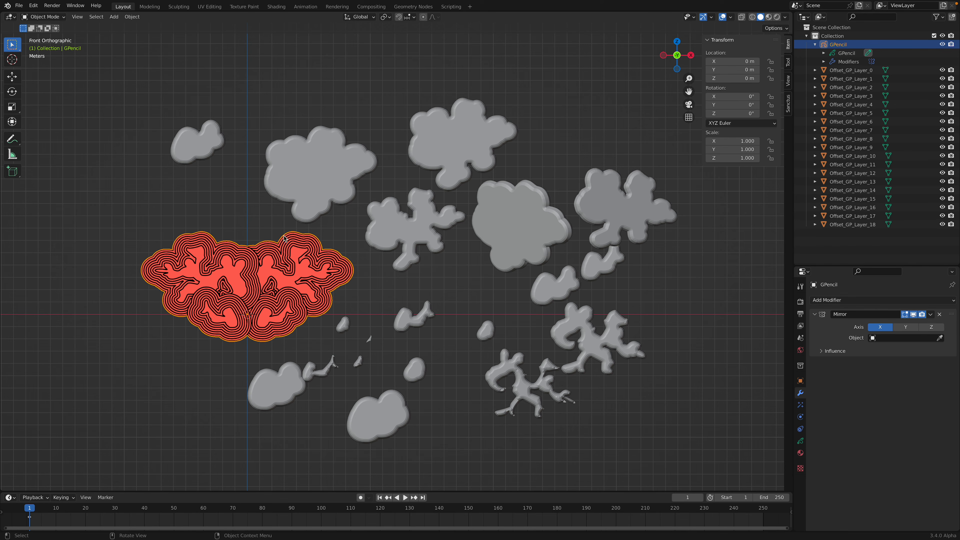
{"action": "scroll", "coordinate": [300, 252], "scroll_direction": "up", "scroll_amount": 2}
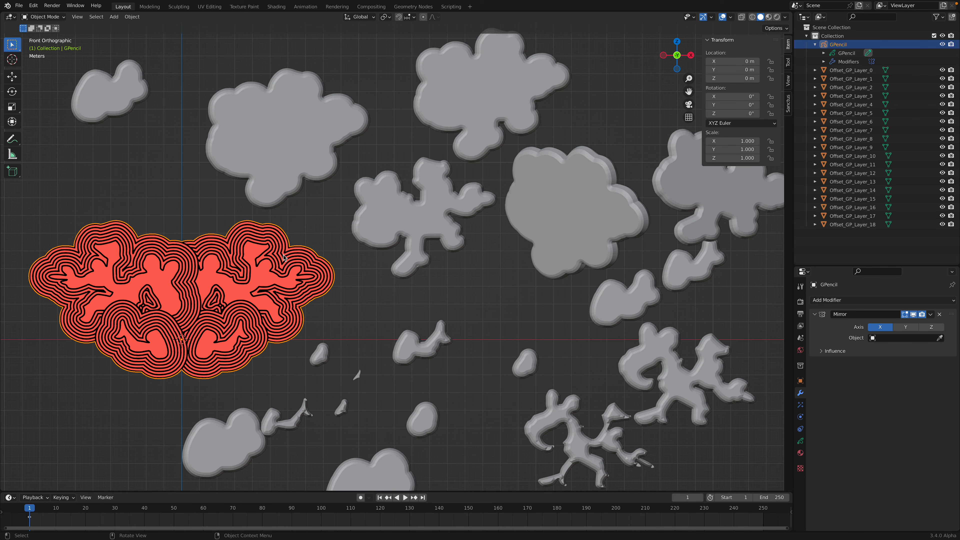
{"action": "scroll", "coordinate": [291, 259], "scroll_direction": "down", "scroll_amount": 2}
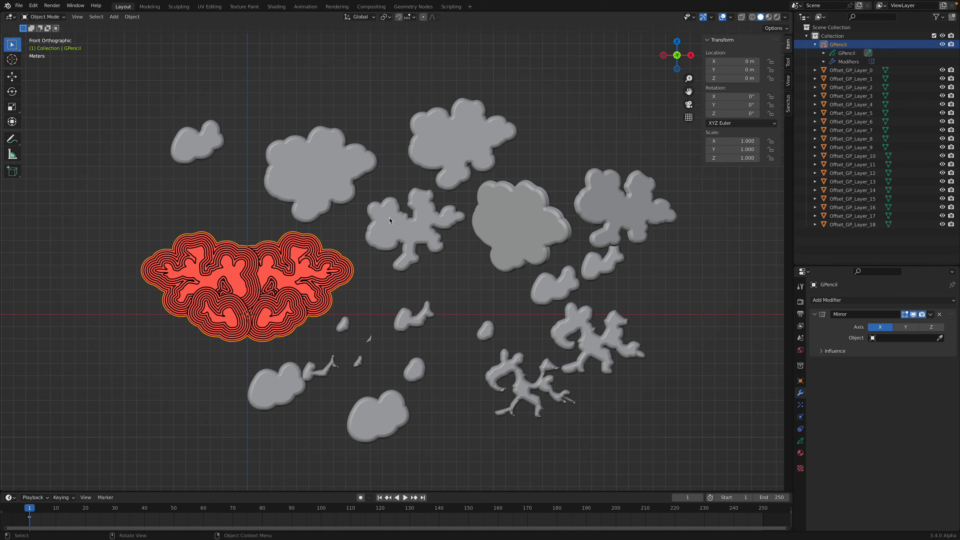
Switch to the browser to review the NijiGPen repository overview and README introduction, and return to Blender for a perspective view of the meshes.
{"action": "key", "text": "ctrl+Right"}
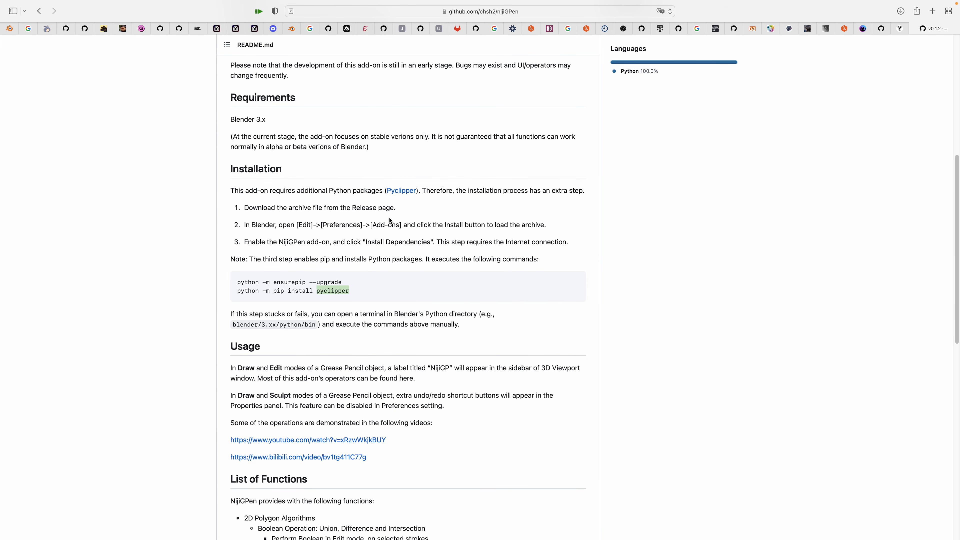
{"action": "scroll", "coordinate": [404, 257], "scroll_direction": "up", "scroll_amount": 10}
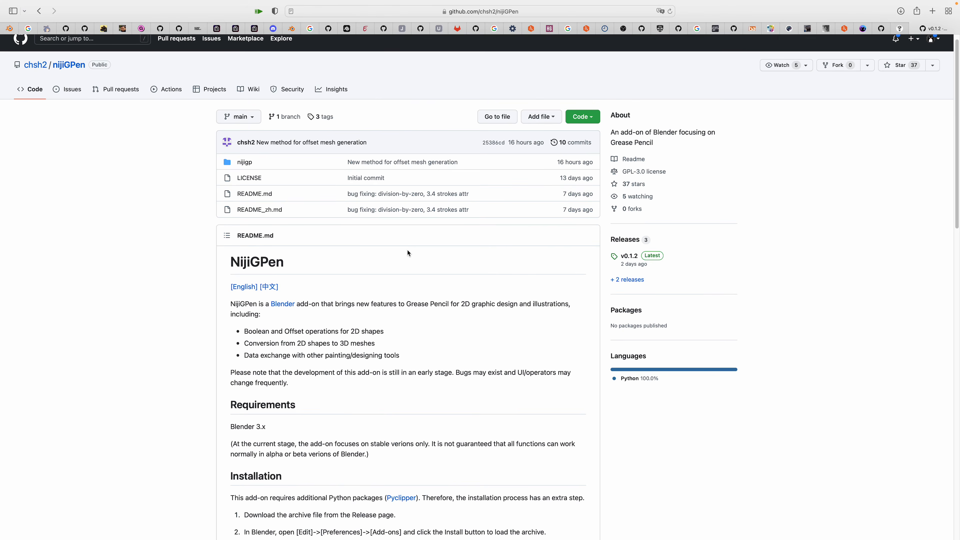
{"action": "scroll", "coordinate": [409, 252], "scroll_direction": "down", "scroll_amount": 3}
{"action": "scroll", "coordinate": [412, 252], "scroll_direction": "up", "scroll_amount": 3}
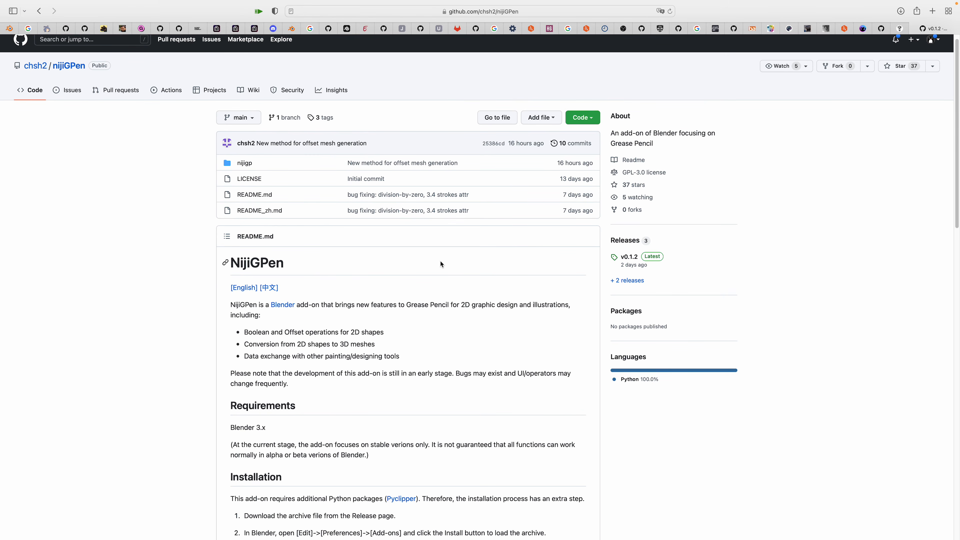
{"action": "scroll", "coordinate": [441, 264], "scroll_direction": "down", "scroll_amount": 2}
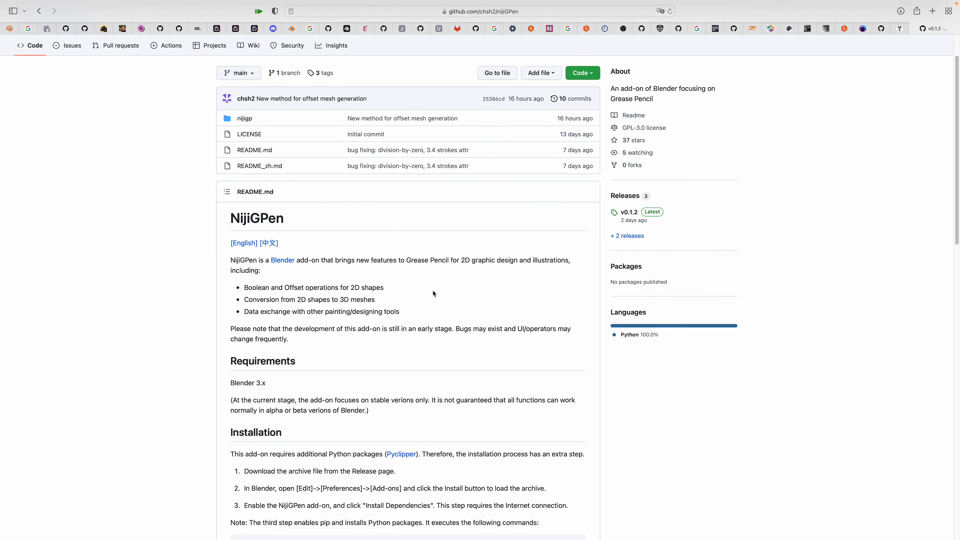
{"action": "scroll", "coordinate": [434, 293], "scroll_direction": "up", "scroll_amount": 2}
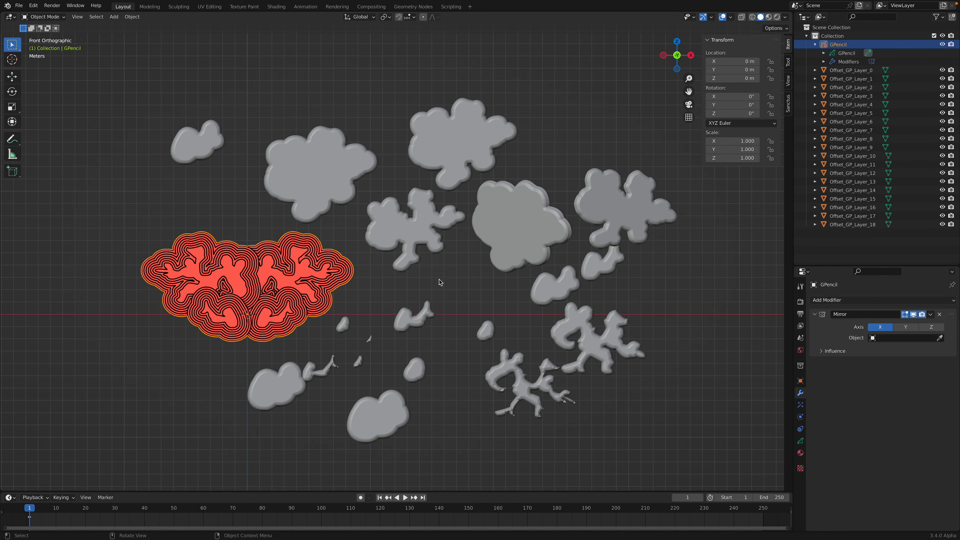
{"action": "mouse_move", "coordinate": [441, 282]}
{"action": "middle_mouse_down"}
{"action": "mouse_move", "coordinate": [497, 281]}
{"action": "mouse_move", "coordinate": [488, 284]}
{"action": "middle_mouse_up"}
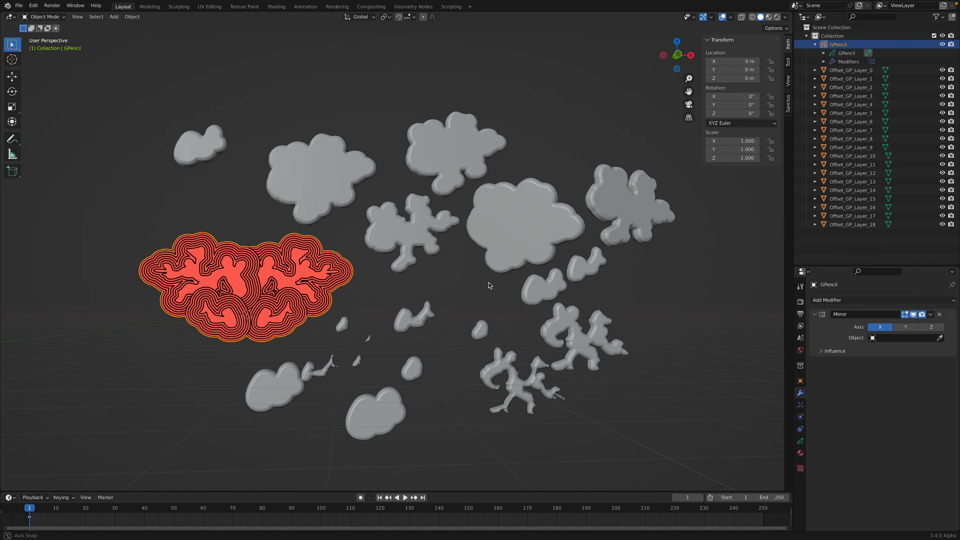